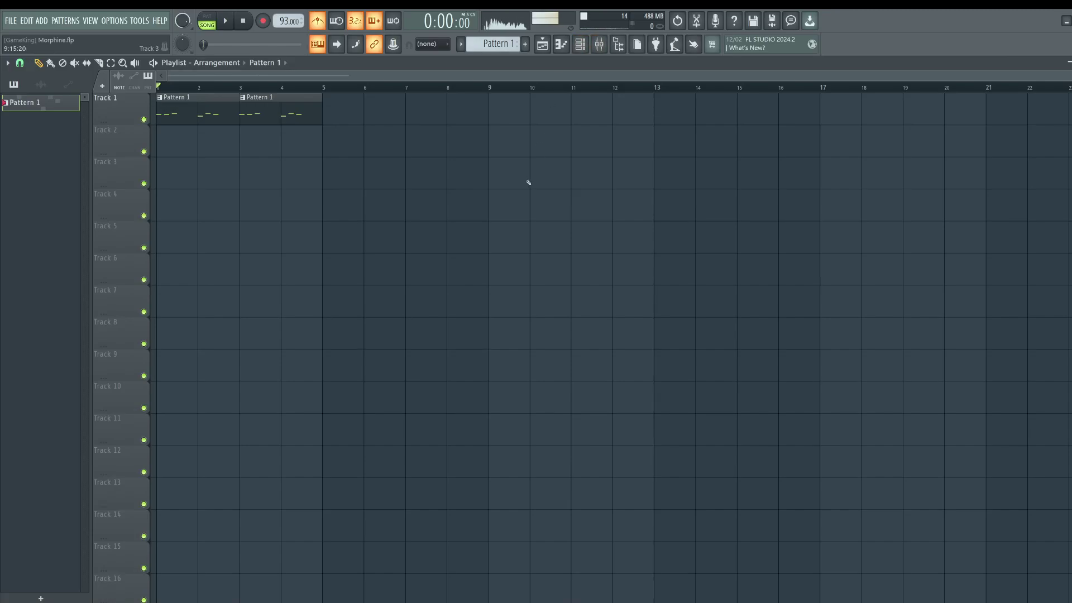
- Open the Morphine synthesizer from the channel rack and look over its presets library
click(580, 45)
click(155, 119)
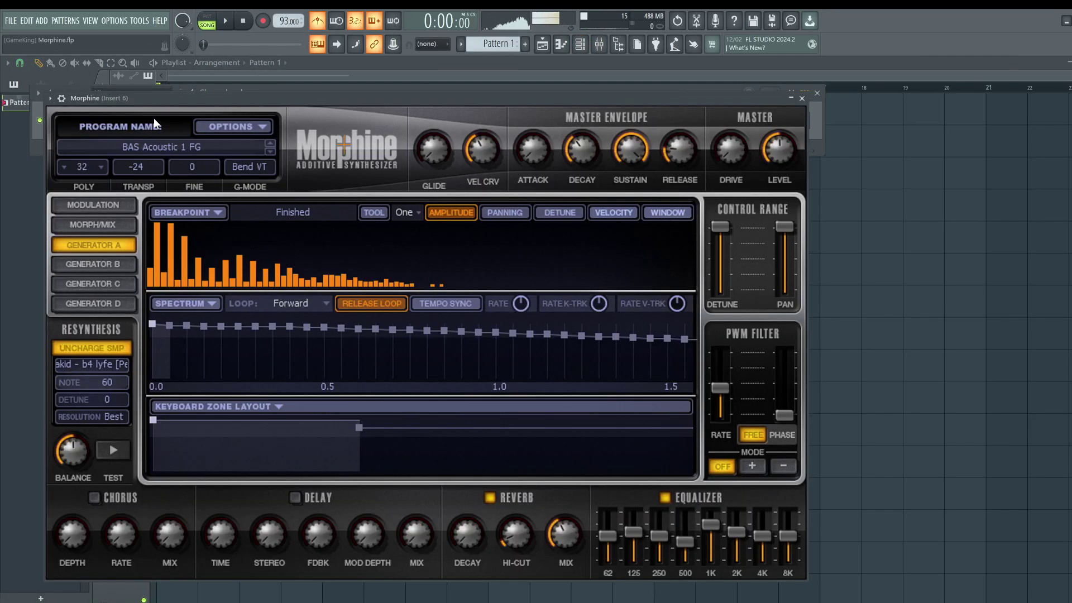
drag(206, 105, 221, 94)
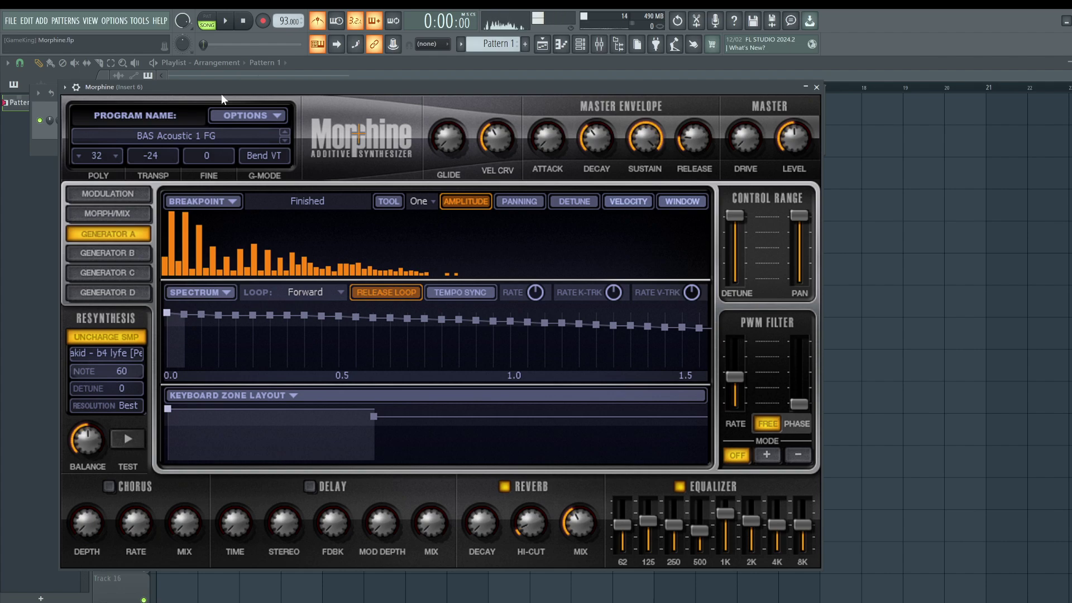
click(198, 130)
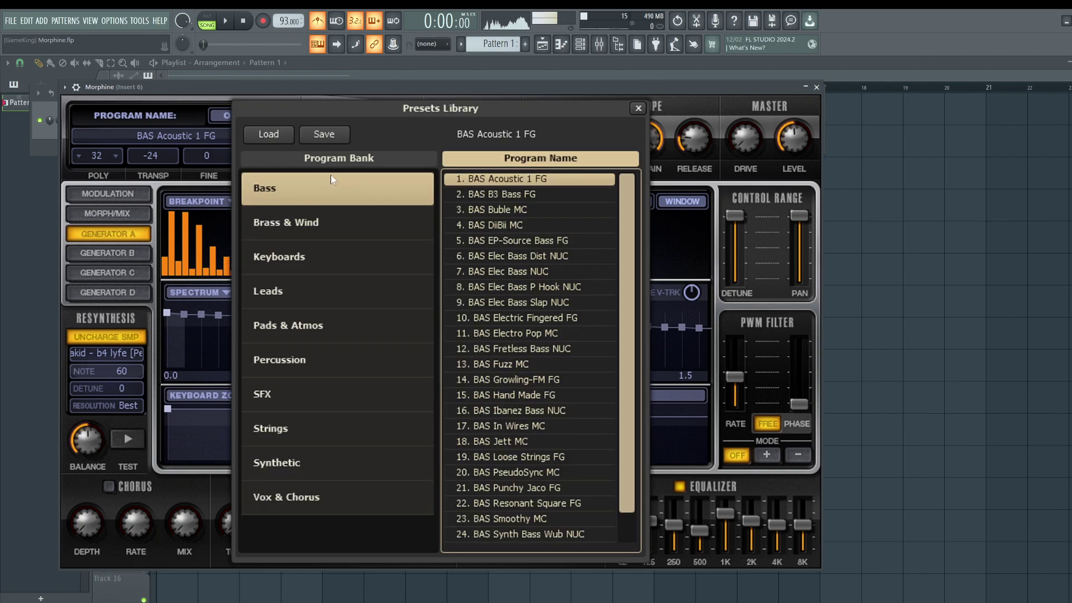
click(638, 108)
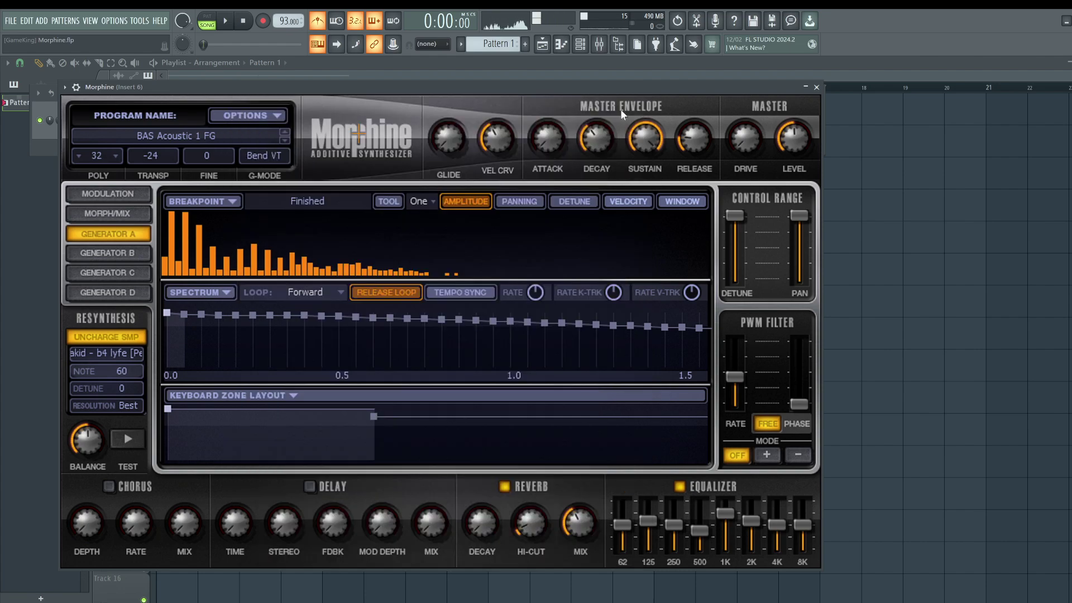
- Play the song with the metronome off and set the Morphine channel's volume to 85%
mouse_move(279, 87)
mouse_down()
mouse_move(286, 145)
mouse_move(276, 93)
mouse_up()
key(space)
click(317, 21)
drag(285, 92, 329, 64)
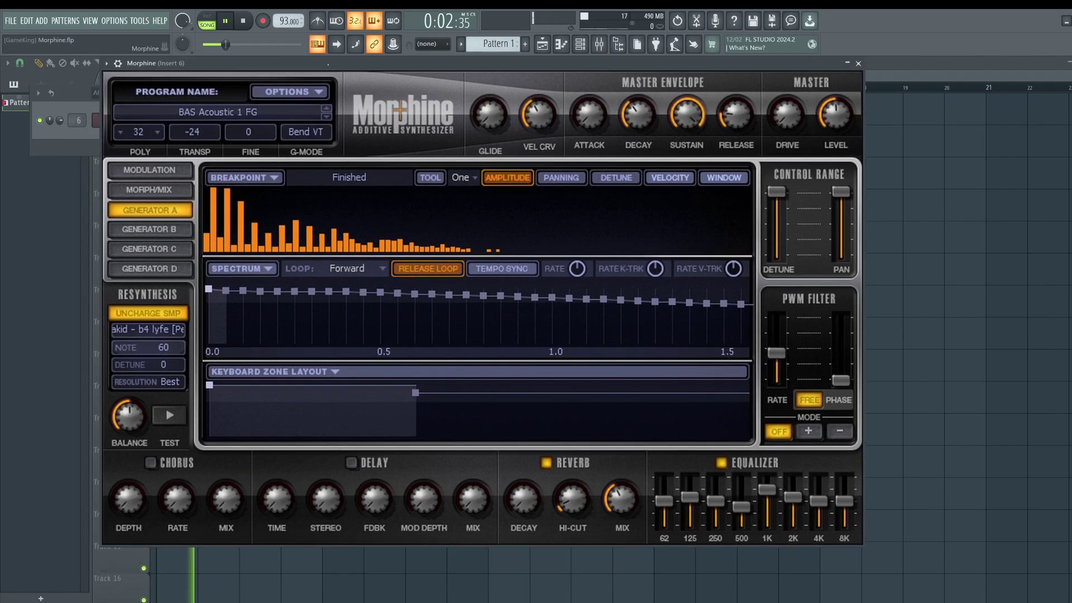
drag(59, 120, 59, 95)
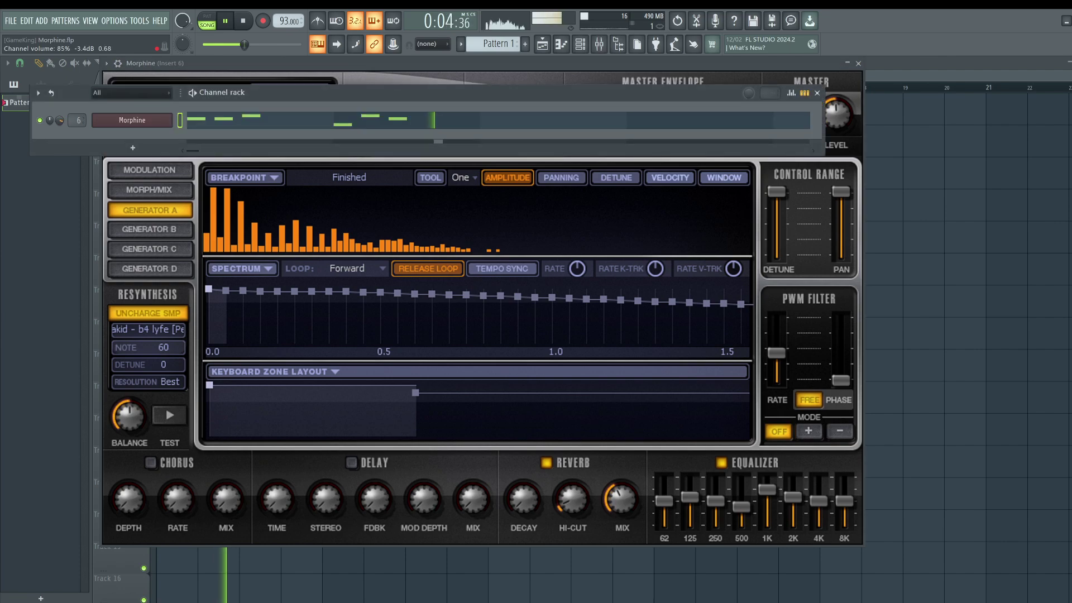
click(859, 213)
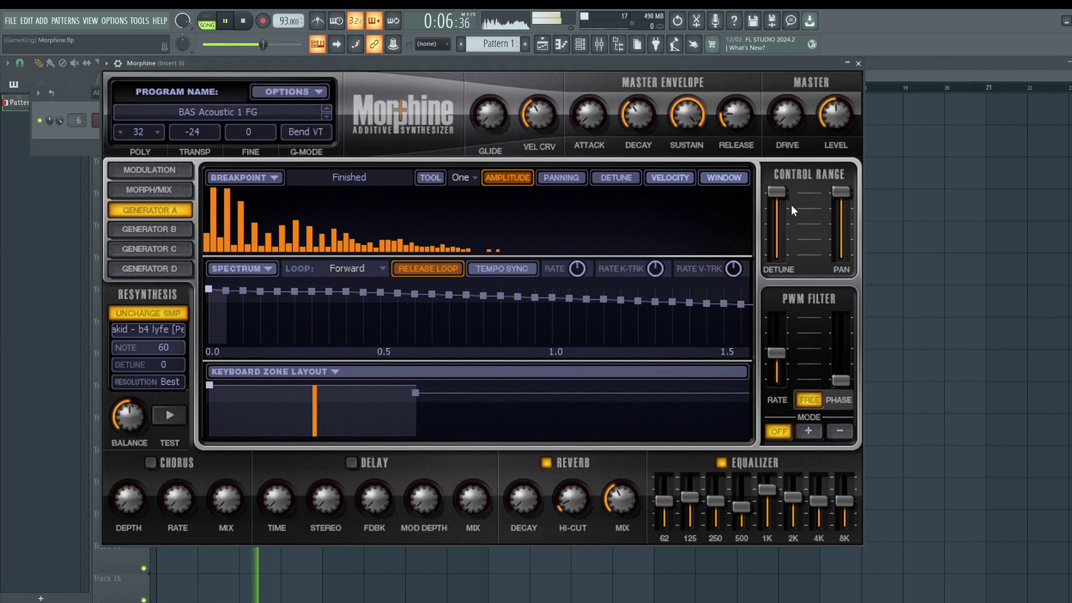
- Audition the successive bass presets from BAS B3 Bass FG to BAS Elec Bass P Hook NUC during playback, and stop the song
click(326, 116)
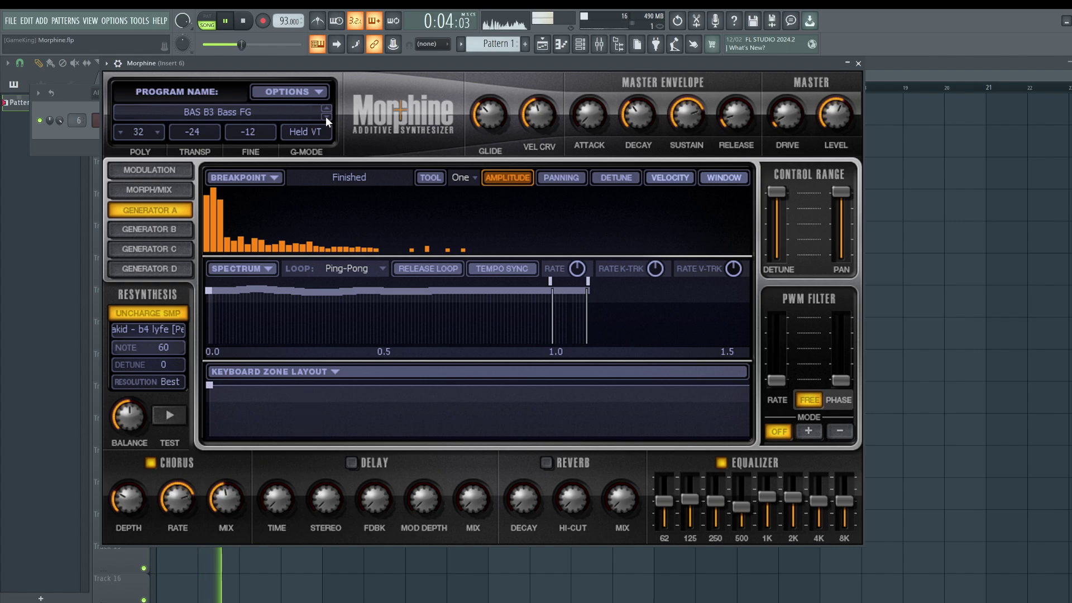
click(326, 116)
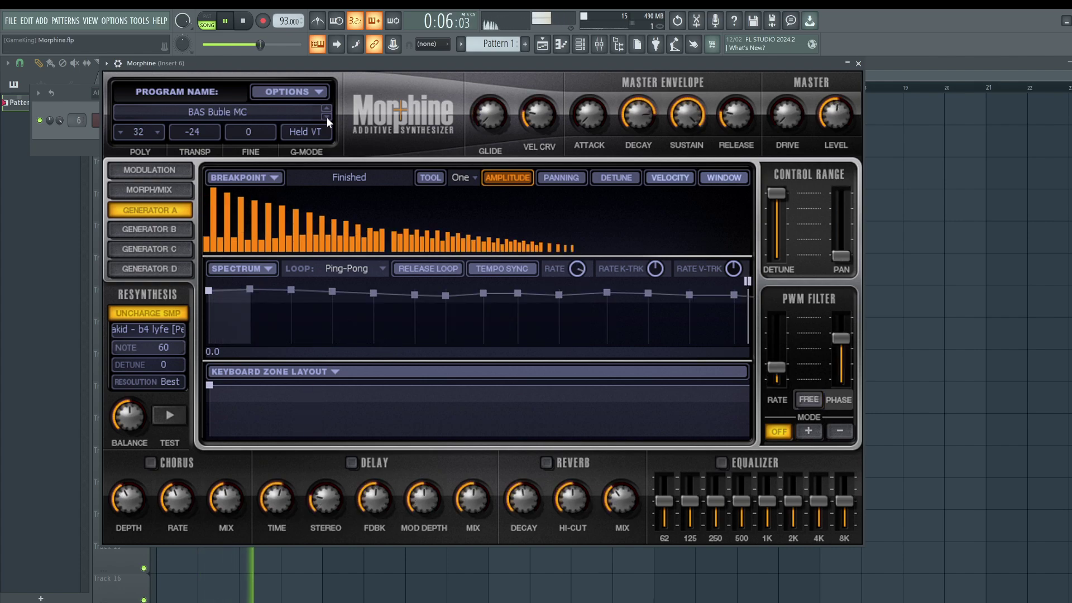
click(327, 117)
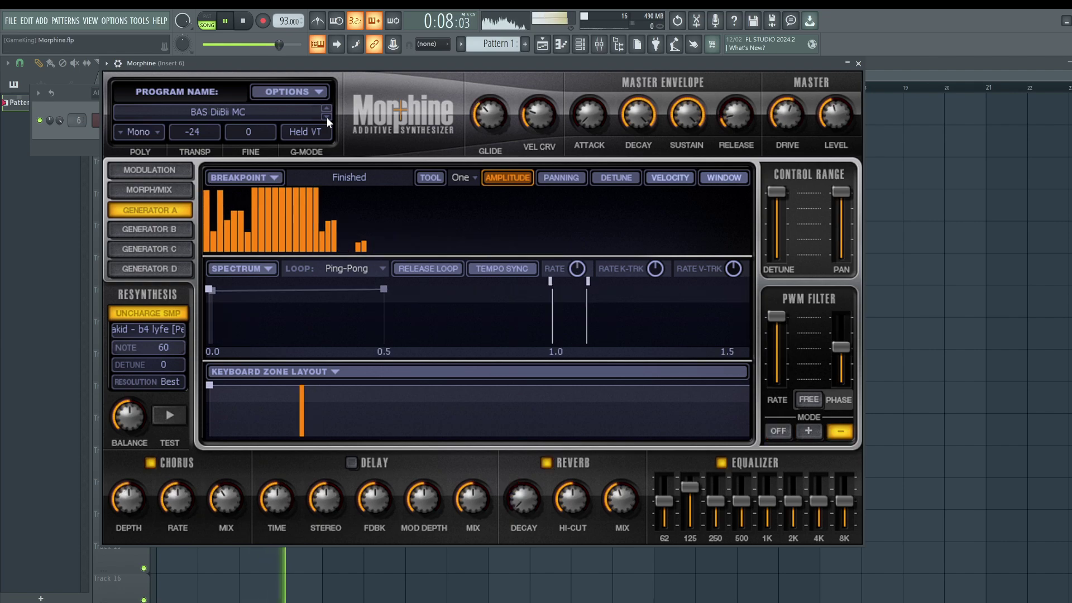
click(326, 117)
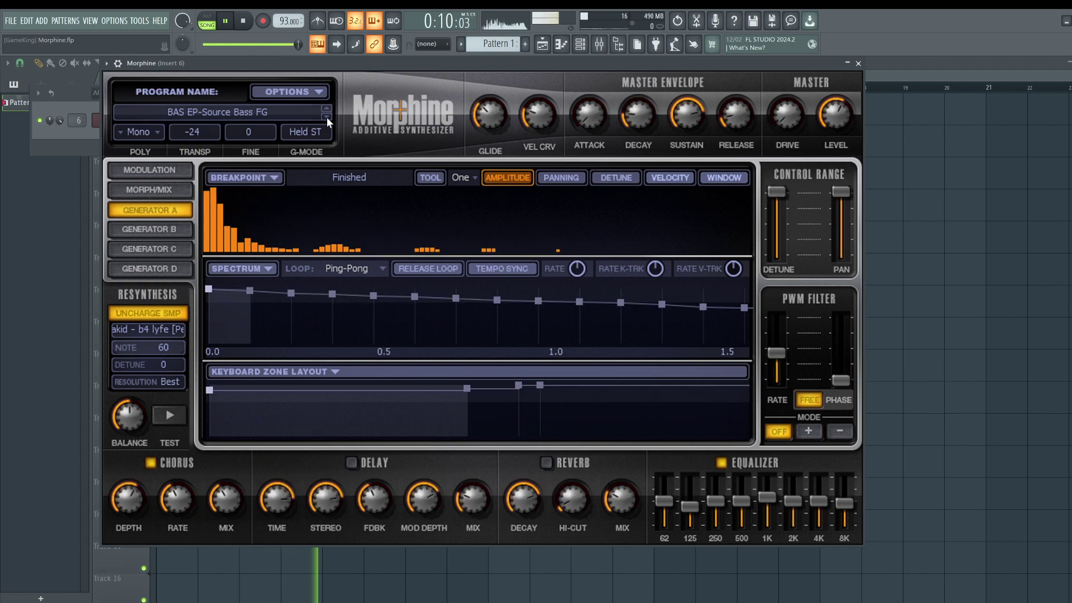
click(326, 117)
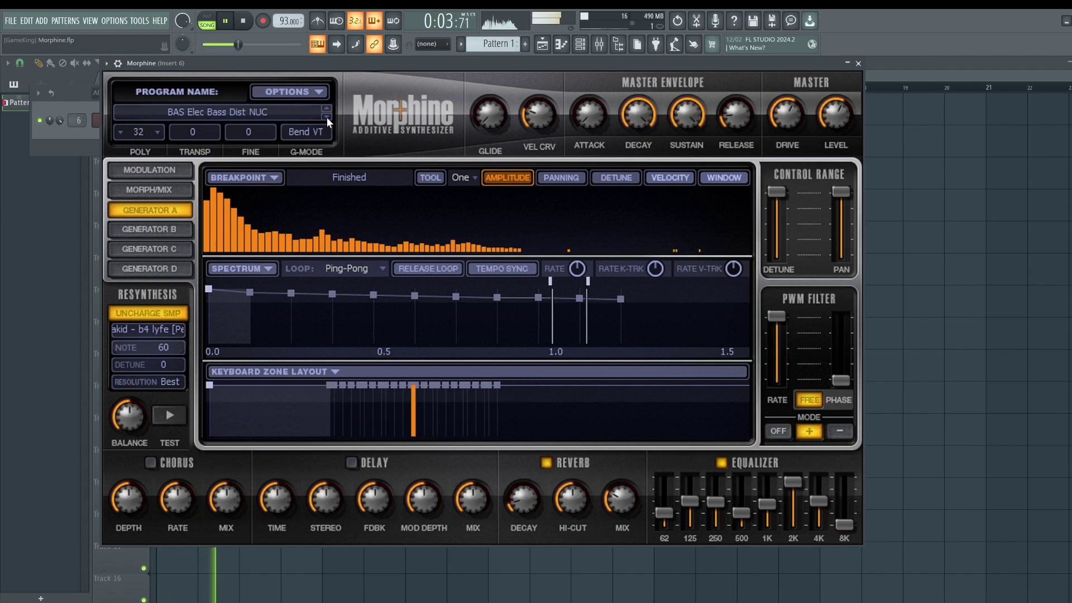
click(326, 117)
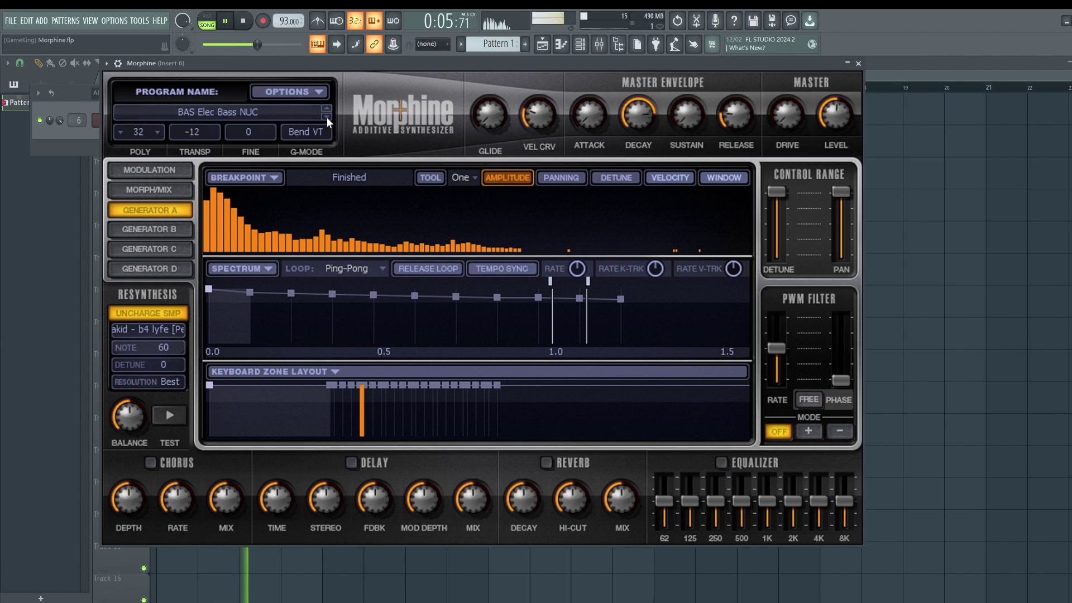
click(327, 117)
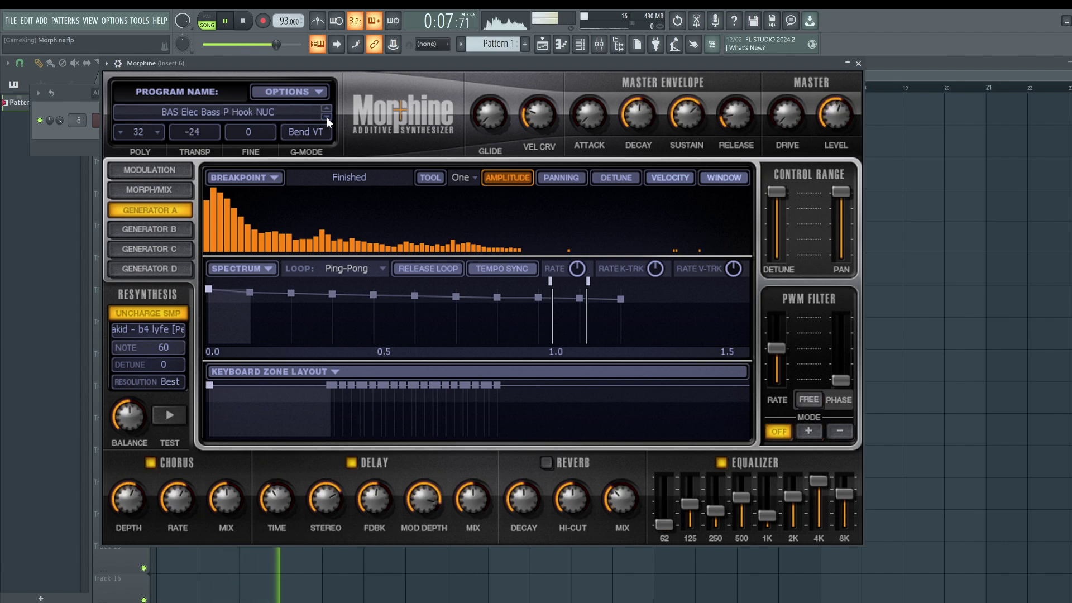
key(space)
- Load the KBD Crystal EP FG preset from the Keyboards bank and audition it with the song
click(246, 112)
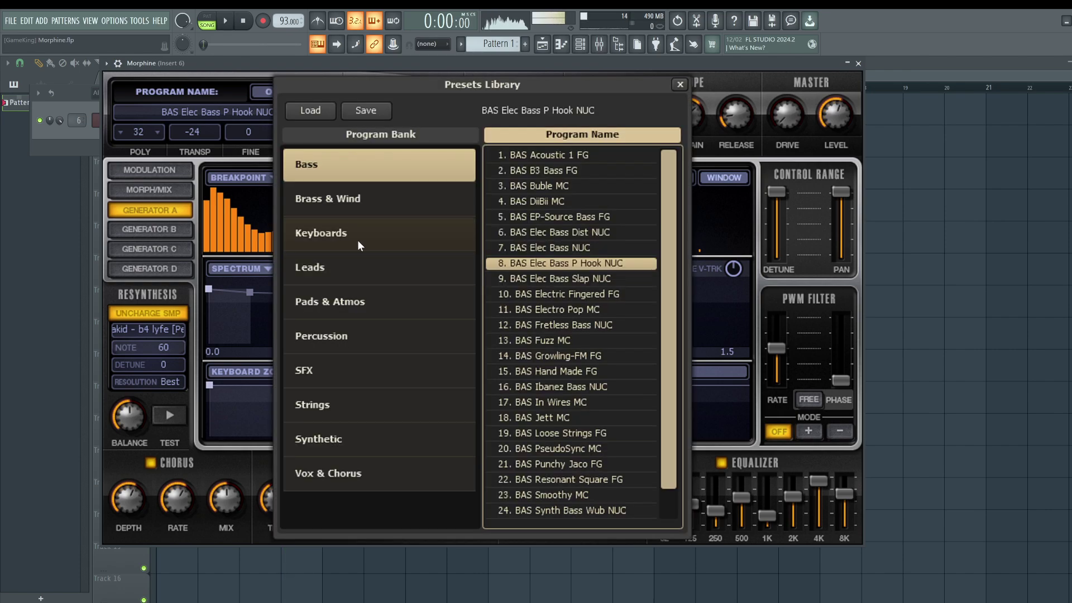
click(370, 236)
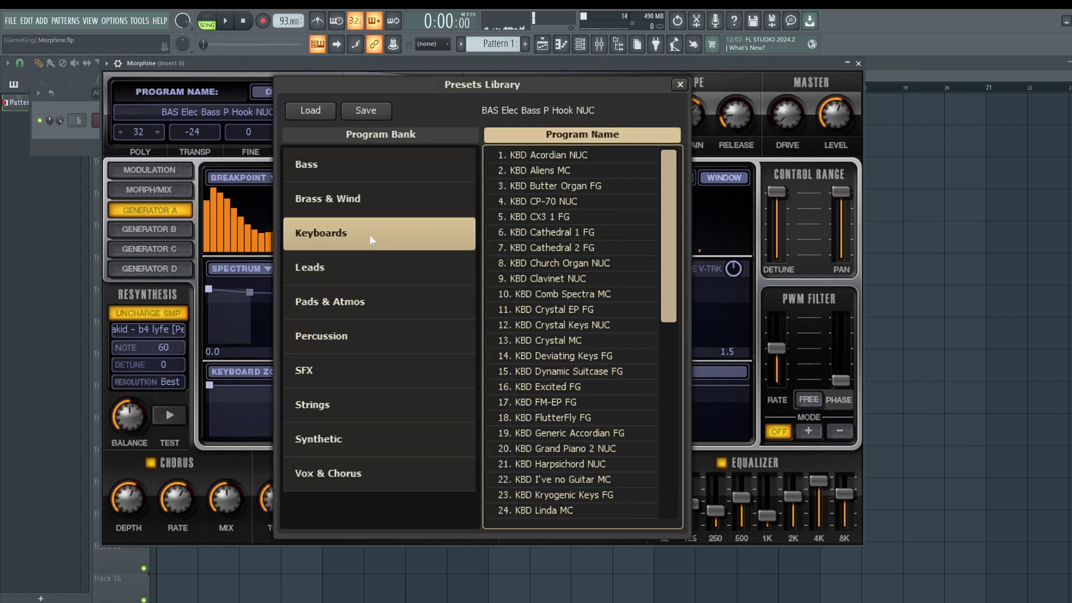
click(585, 313)
key(space)
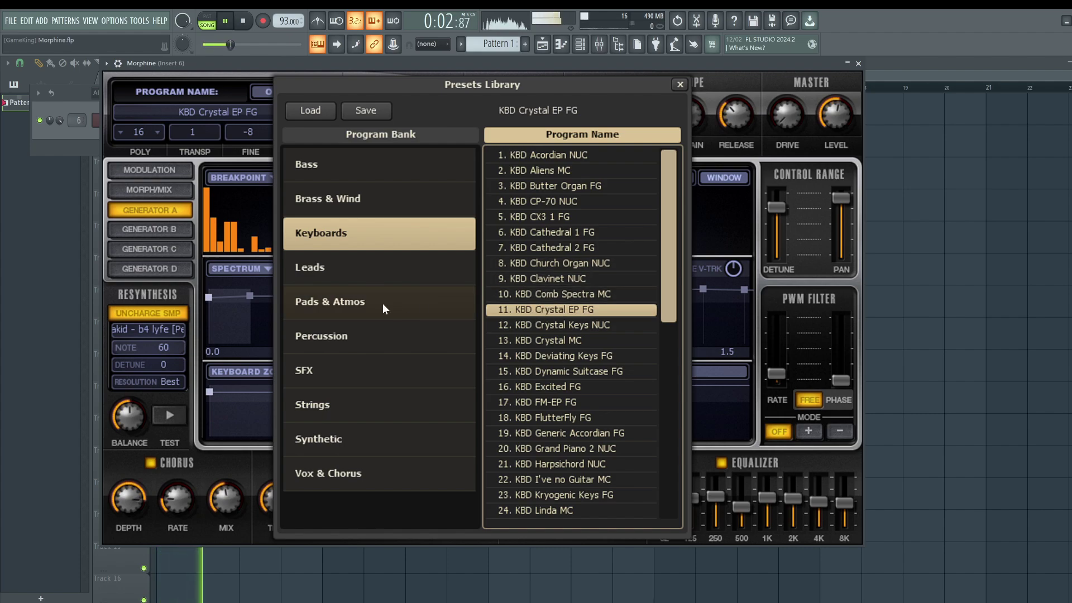
scroll(357, 365, down, 1)
key(space)
- Load the VOX Vowels NUC preset from the Vox & Chorus bank and audition it with the song
click(337, 443)
click(340, 472)
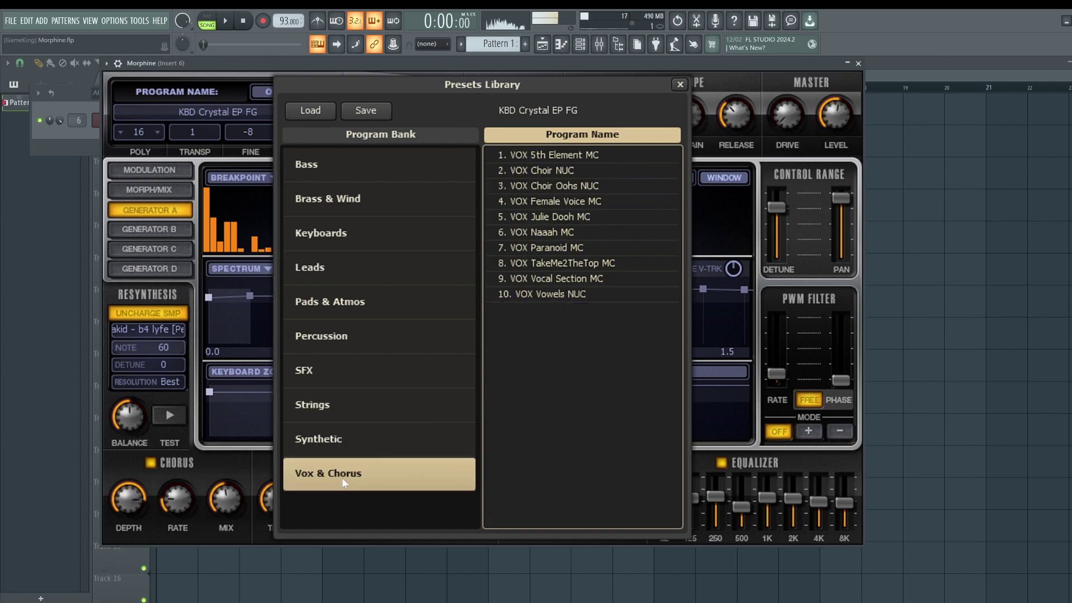
click(531, 294)
double_click(531, 296)
key(space)
key(space)
- Load the STR Violin NUC preset from the Strings bank and audition it with a test note
click(225, 115)
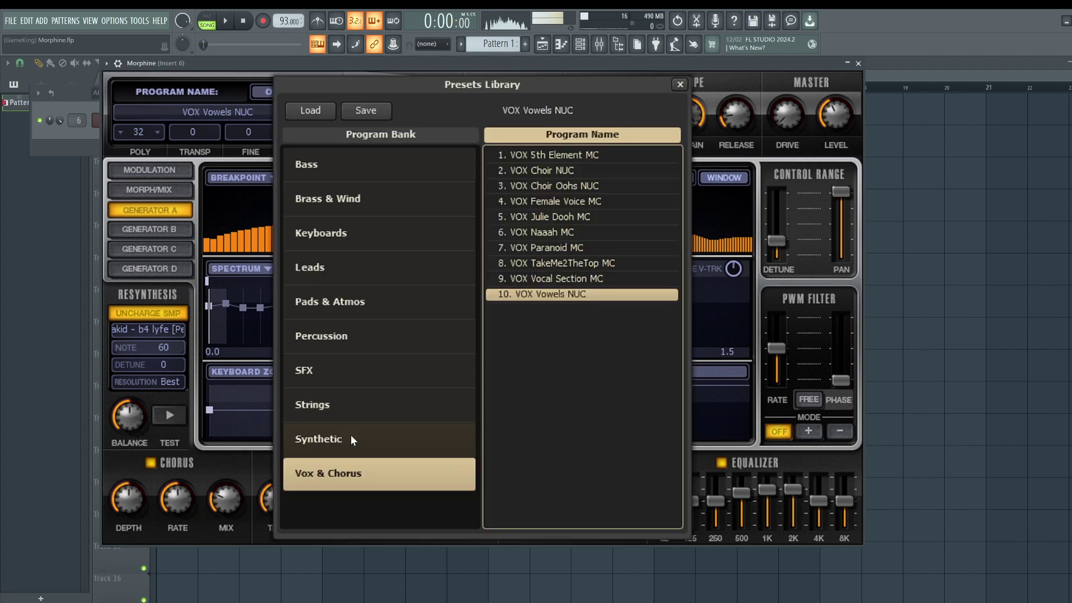
click(351, 435)
click(347, 413)
click(539, 434)
double_click(540, 434)
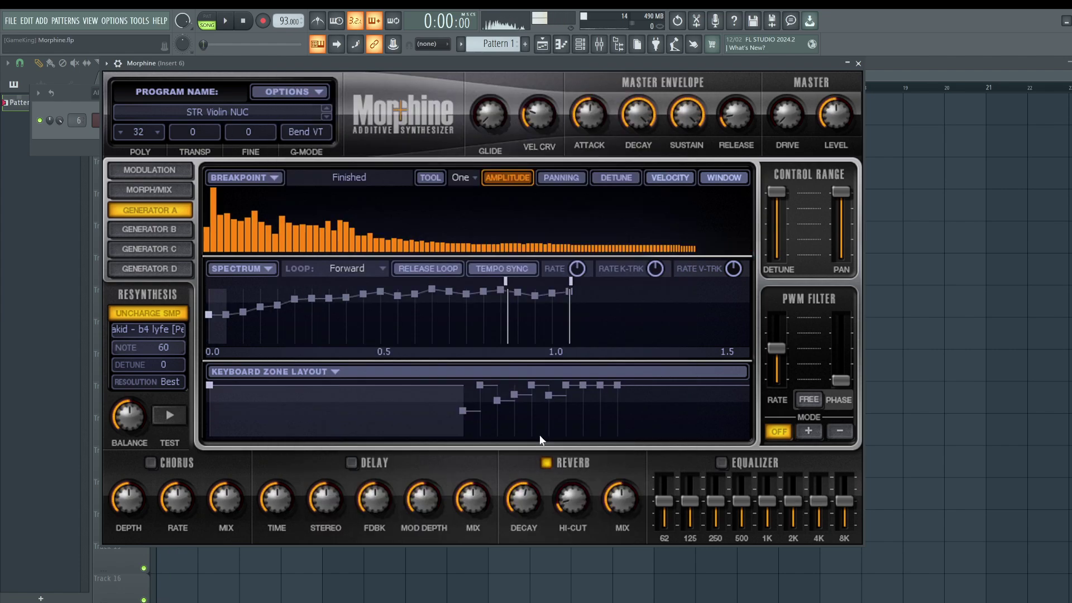
key(b)
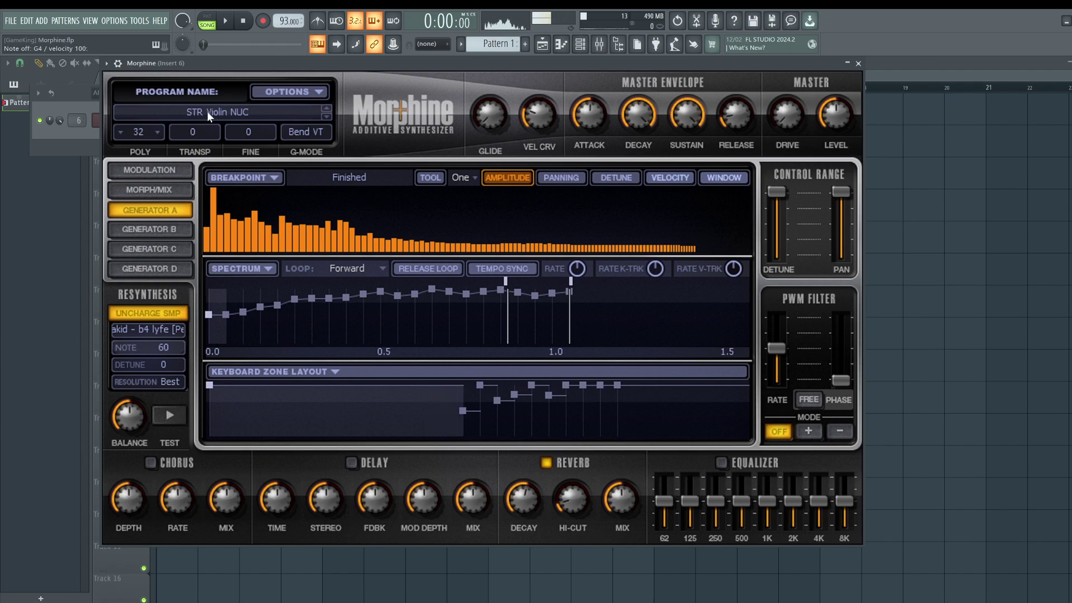
- Reset the Morphine program to a blank patch
click(282, 92)
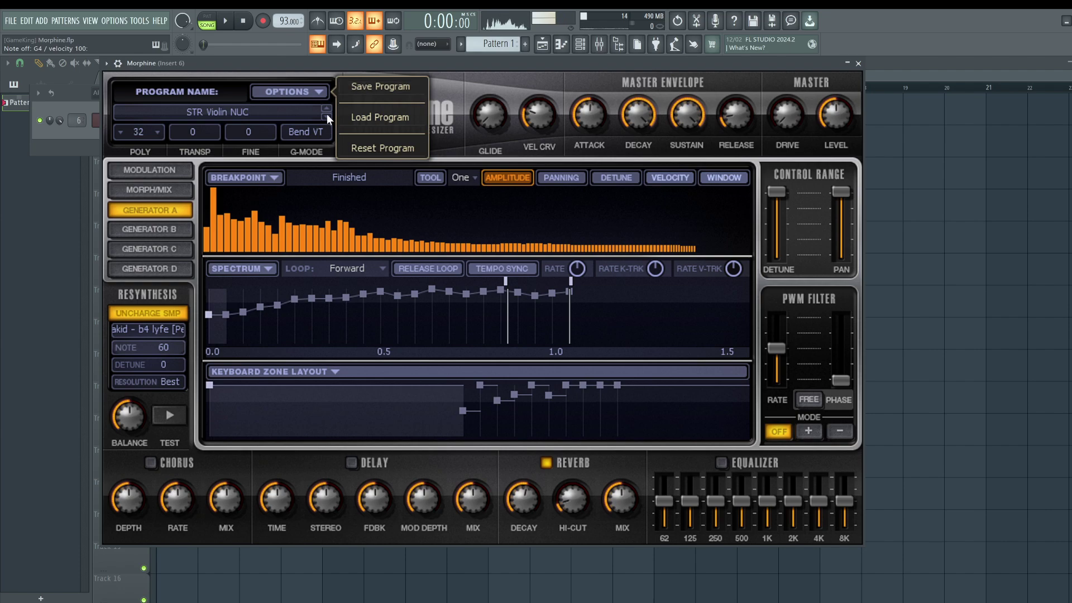
click(297, 92)
click(297, 92)
click(373, 143)
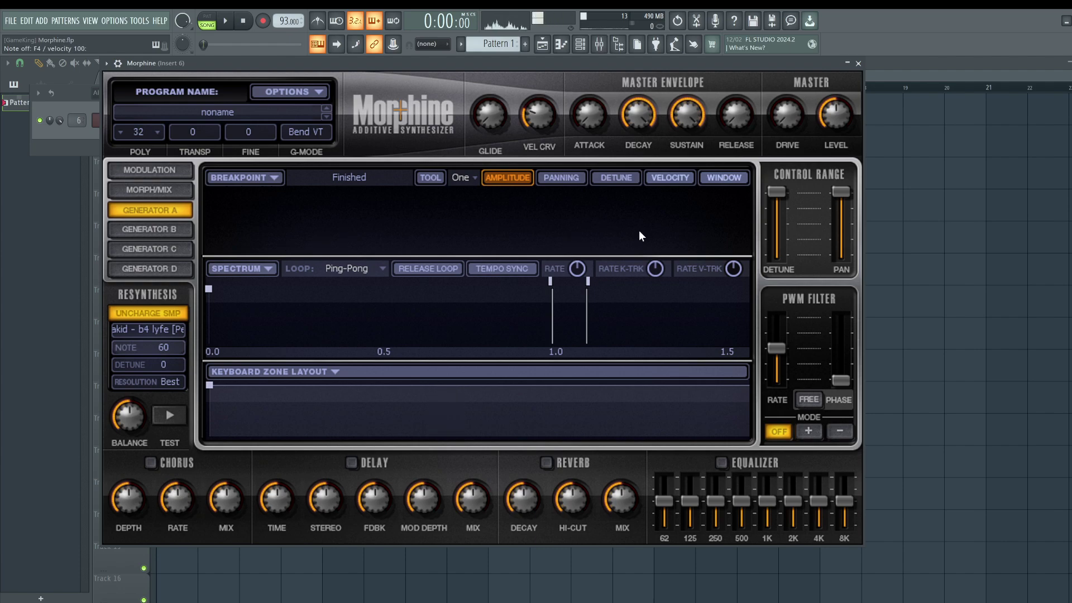
- Draw generator A's first partial at 73.33% amplitude, raise it to 100%, and audition it with test notes
click(712, 180)
click(531, 180)
click(210, 206)
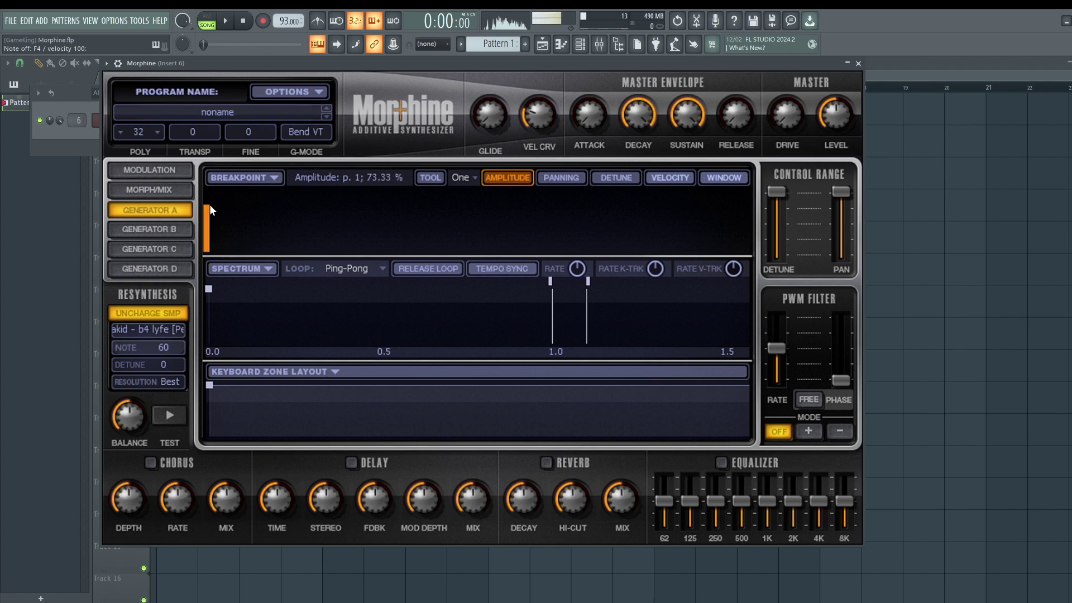
key(q)
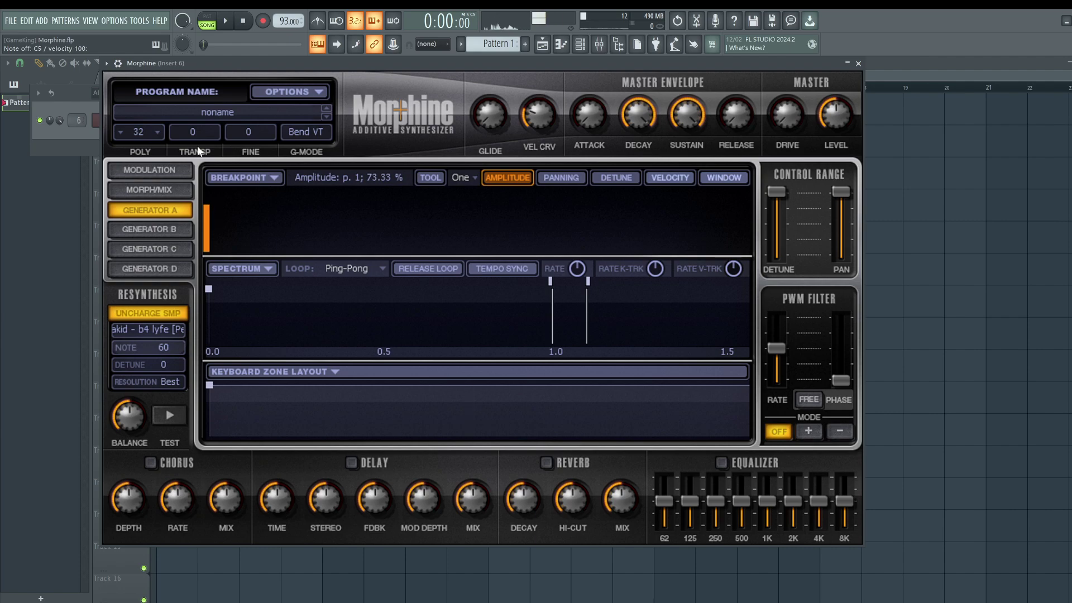
drag(209, 211, 206, 183)
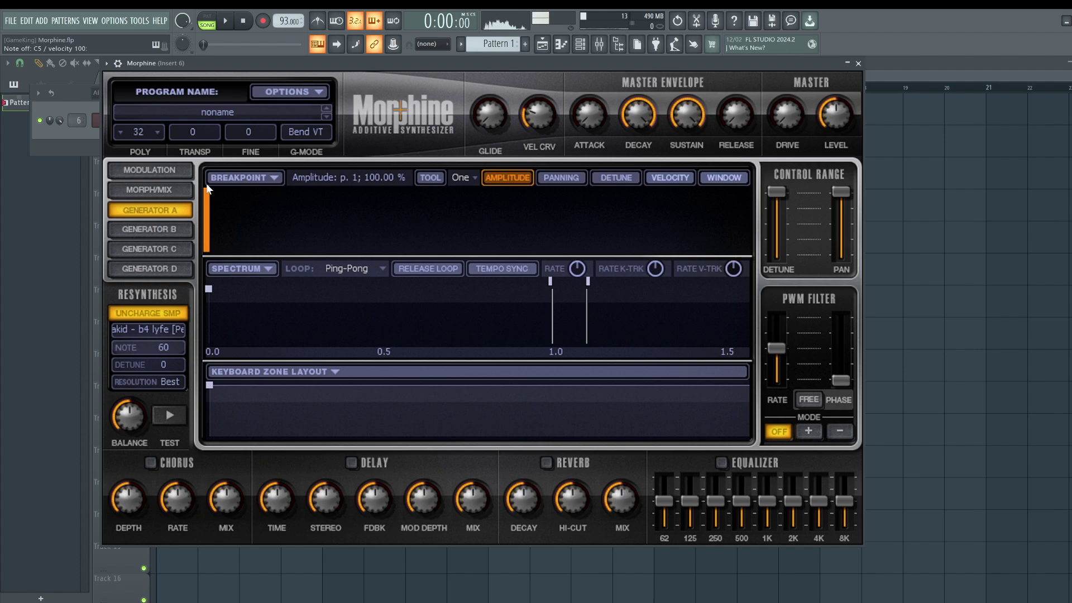
key(m)
key(n)
key(b)
key(v)
key(c)
- Set the Morphine channel's volume to 92% and audition the single-partial sound with the song
drag(246, 64, 259, 148)
click(59, 120)
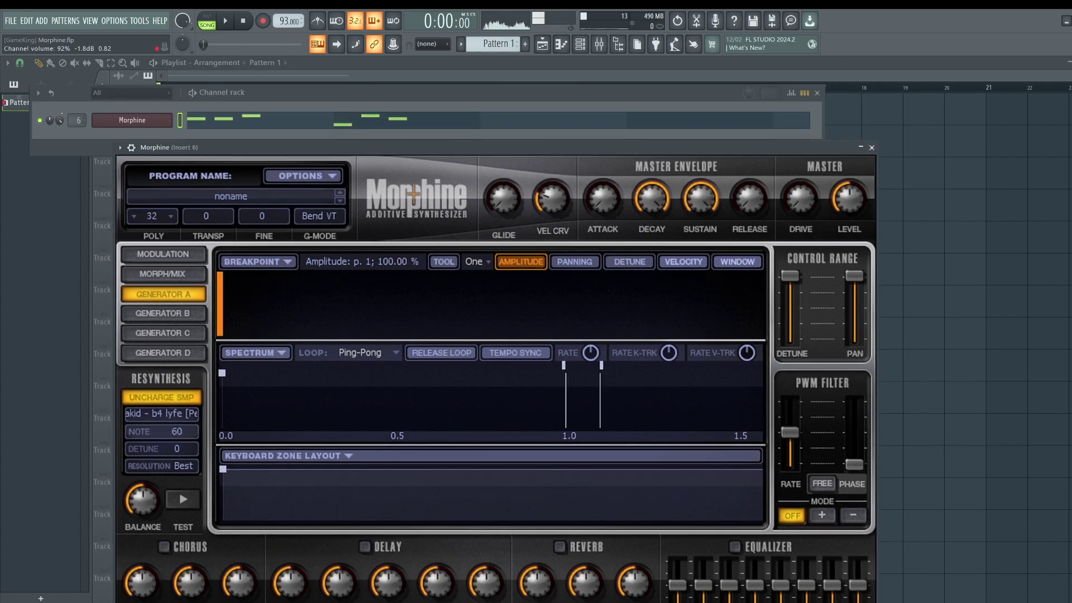
key(space)
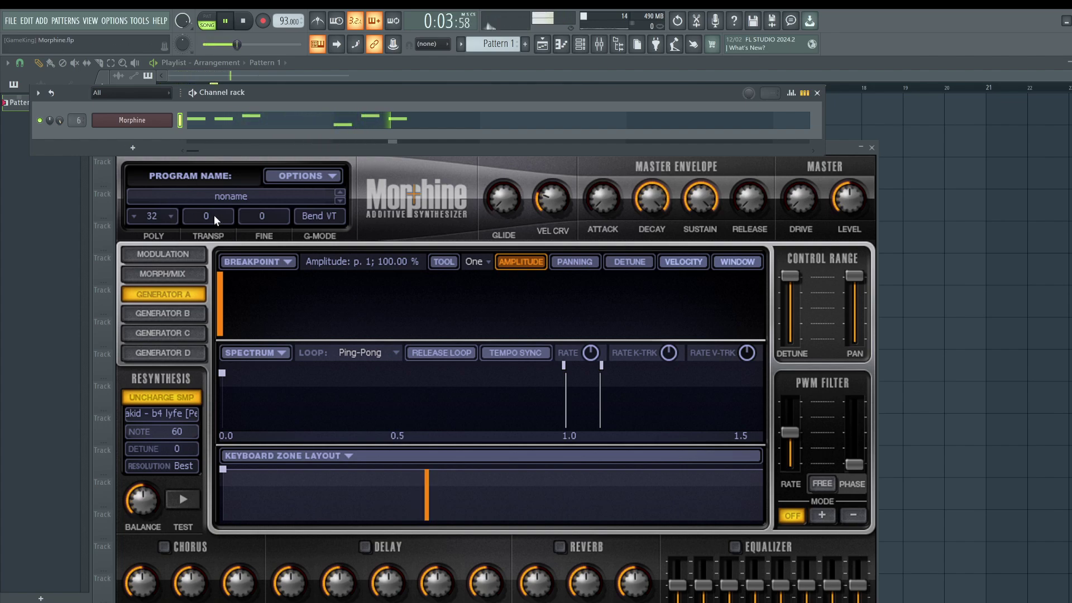
click(411, 192)
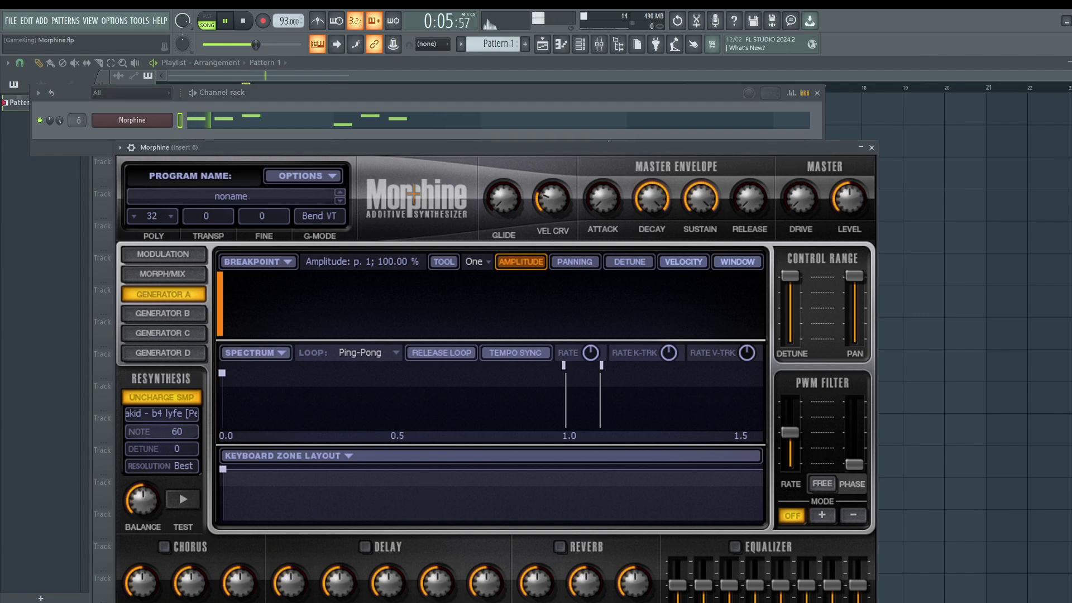
key(space)
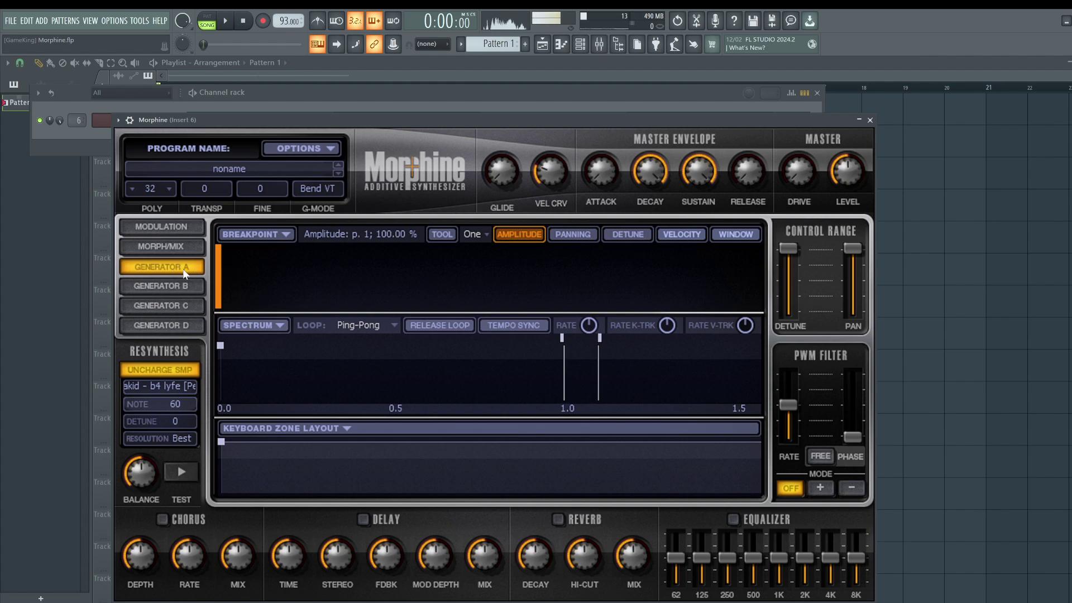
- Try generator A's second partial at 53.33% and third at 40% amplitude, clear both to 0%, and play the song
click(226, 275)
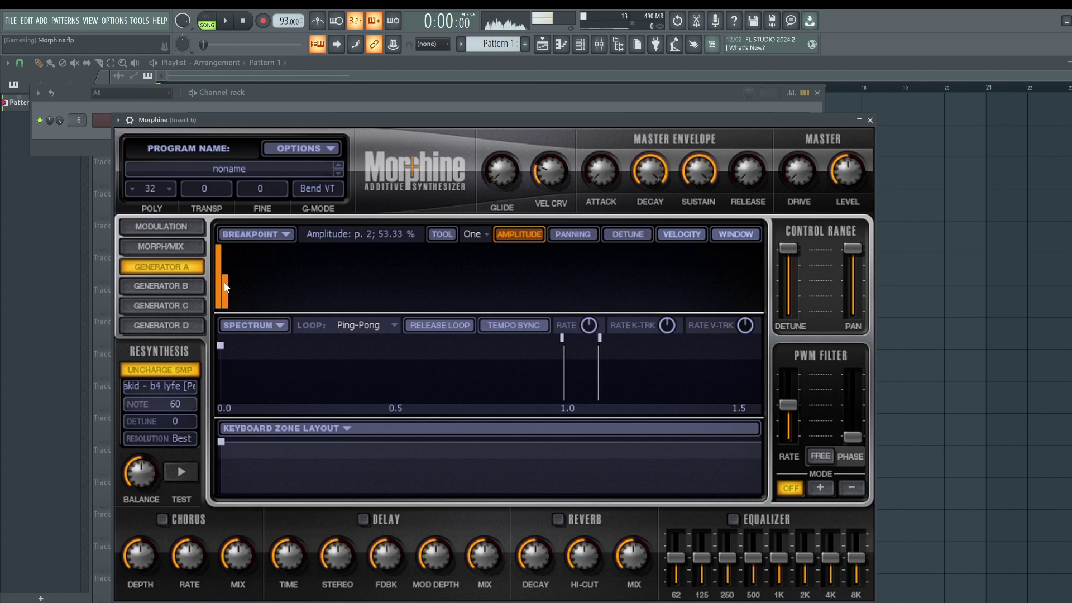
drag(220, 261, 219, 244)
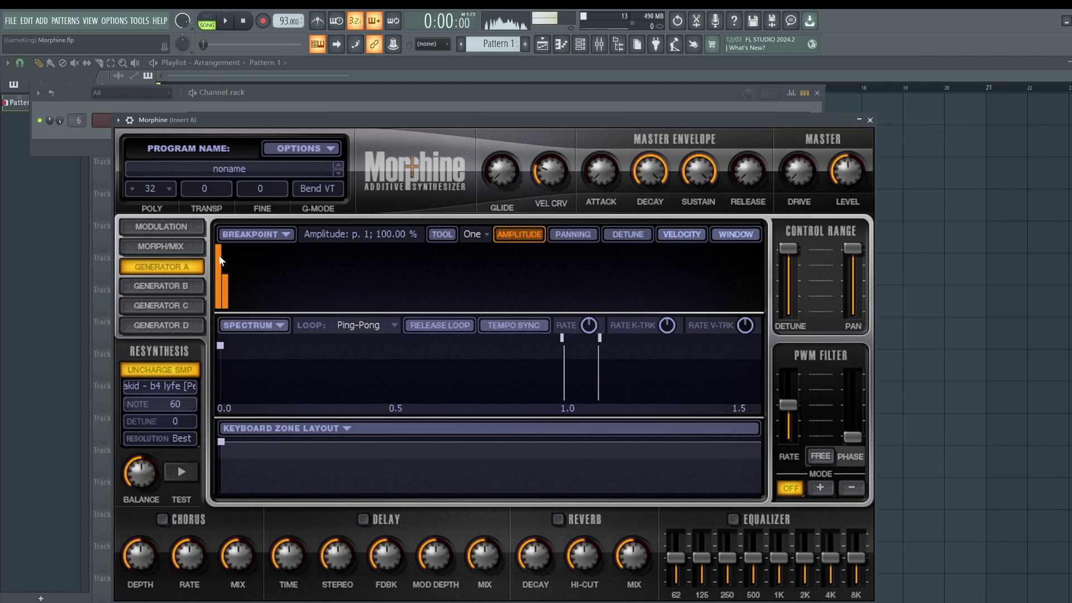
click(232, 285)
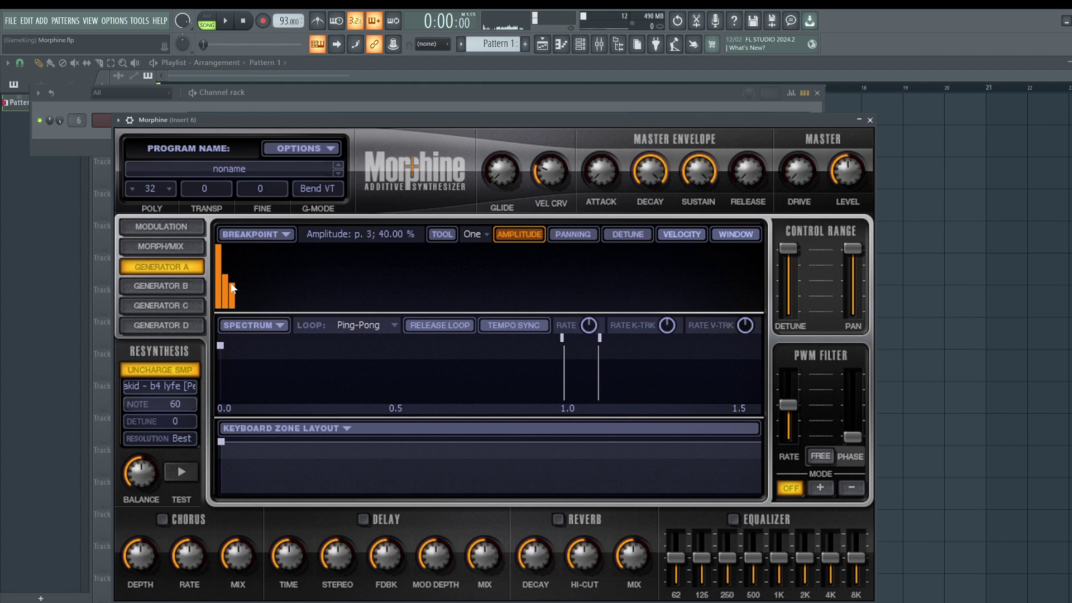
drag(233, 288, 229, 306)
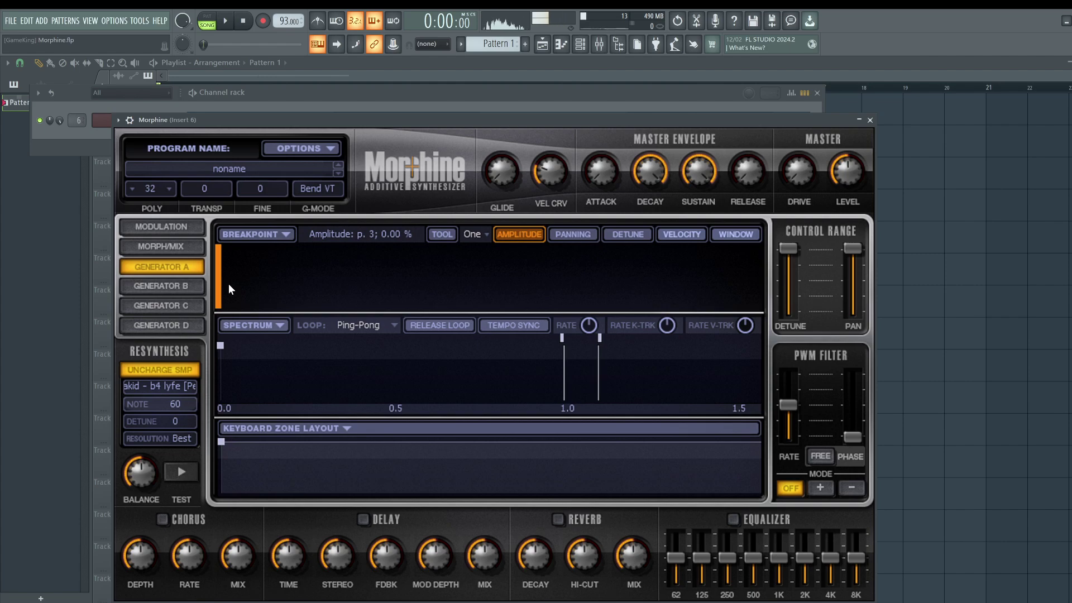
key(space)
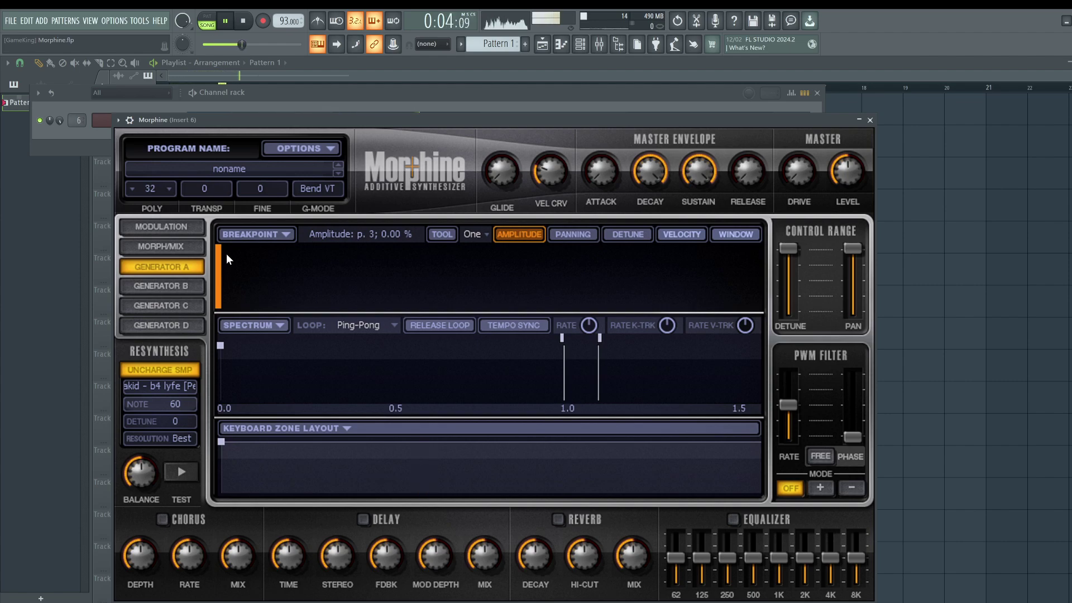
- Set generator A's second partial to 90.67% and third partial to 74.67%, and audition them with the song
click(226, 253)
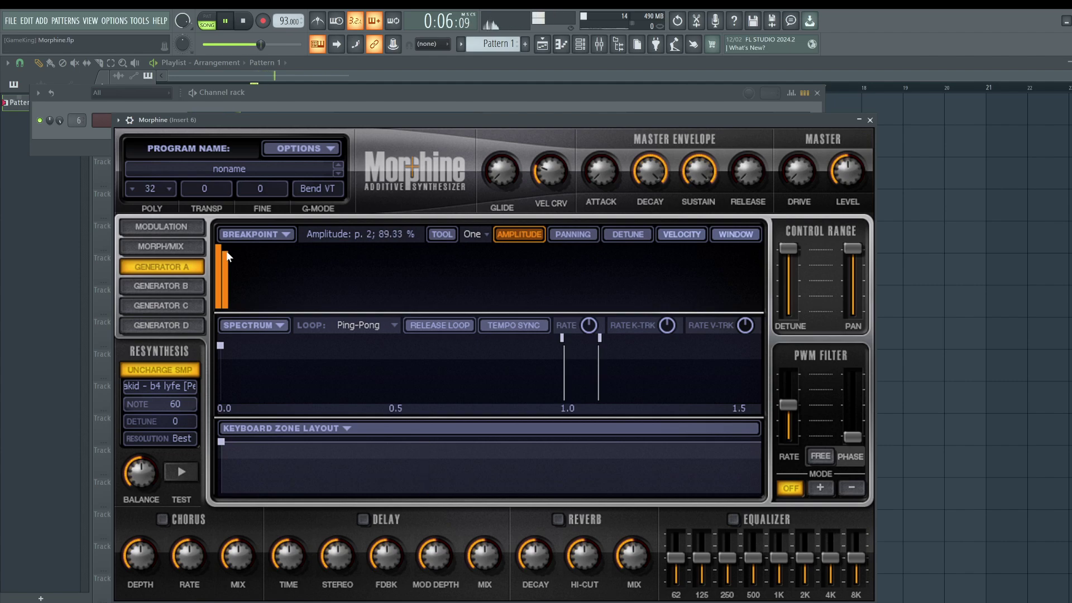
click(227, 255)
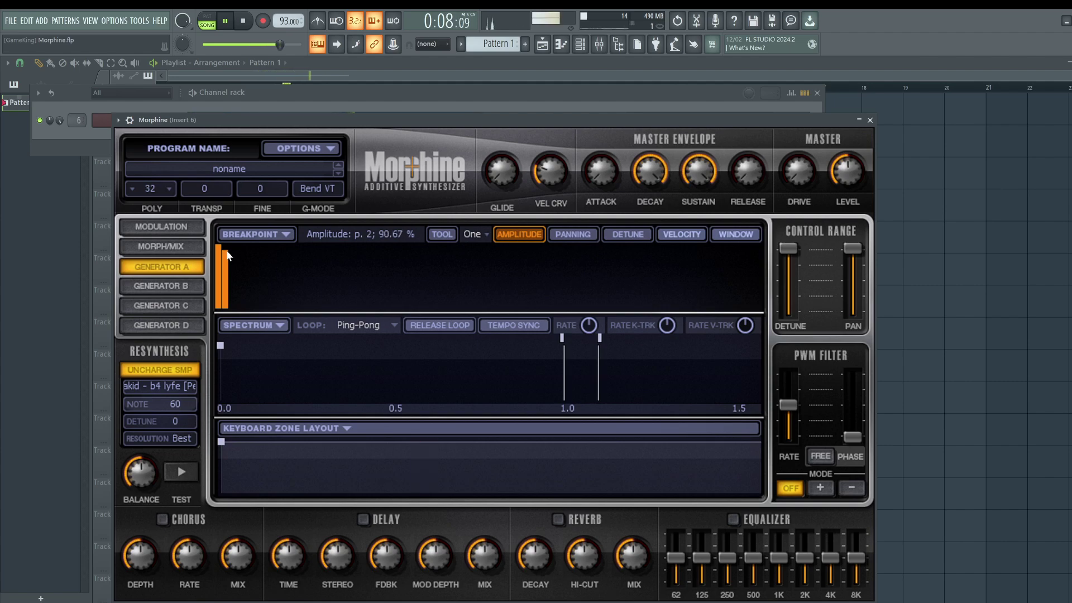
click(233, 261)
key(space)
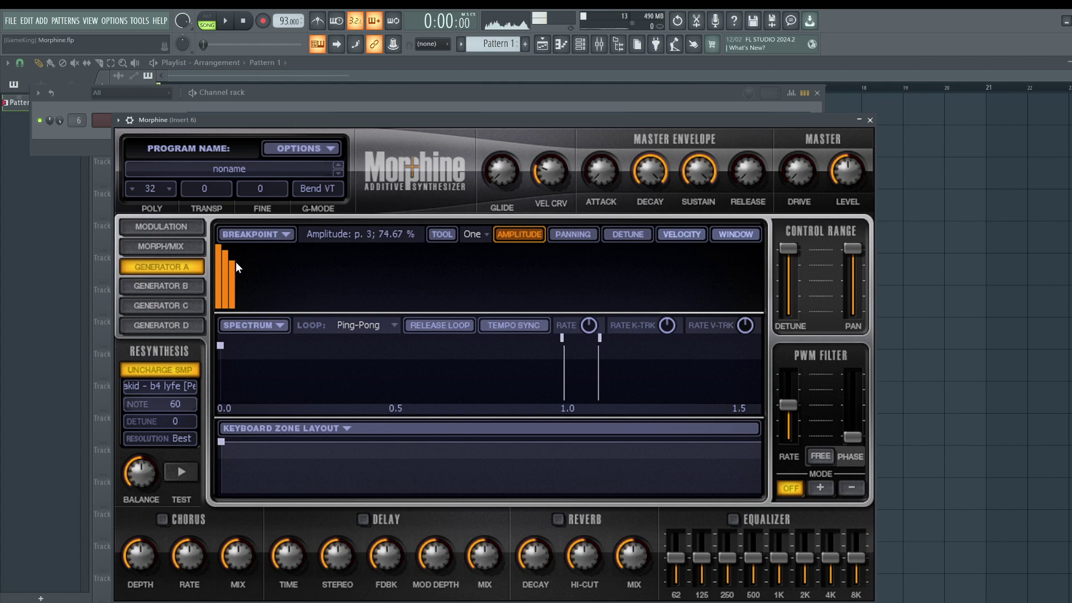
key(space)
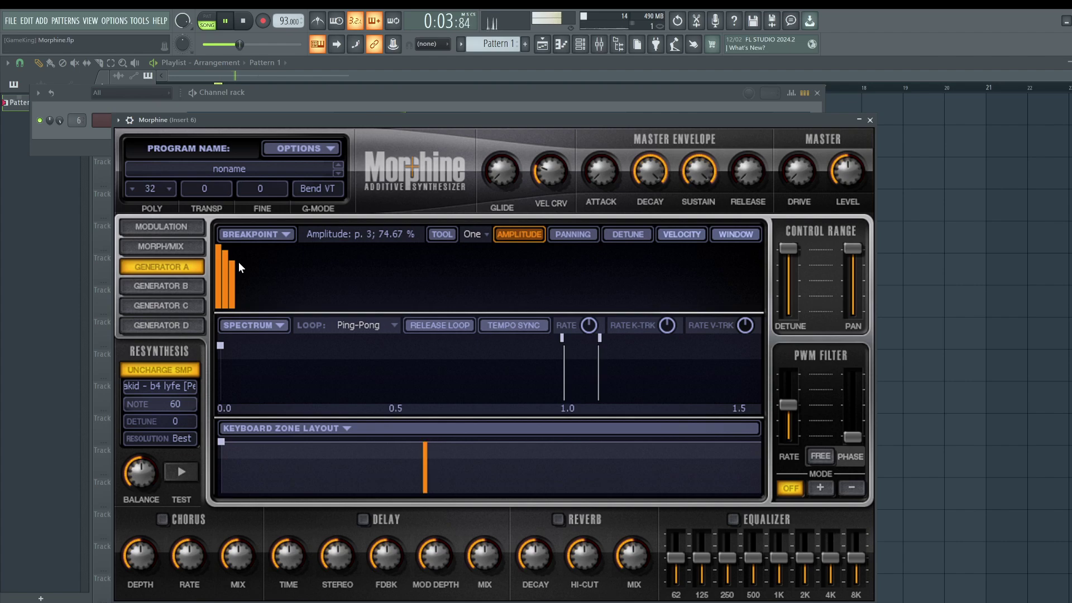
key(space)
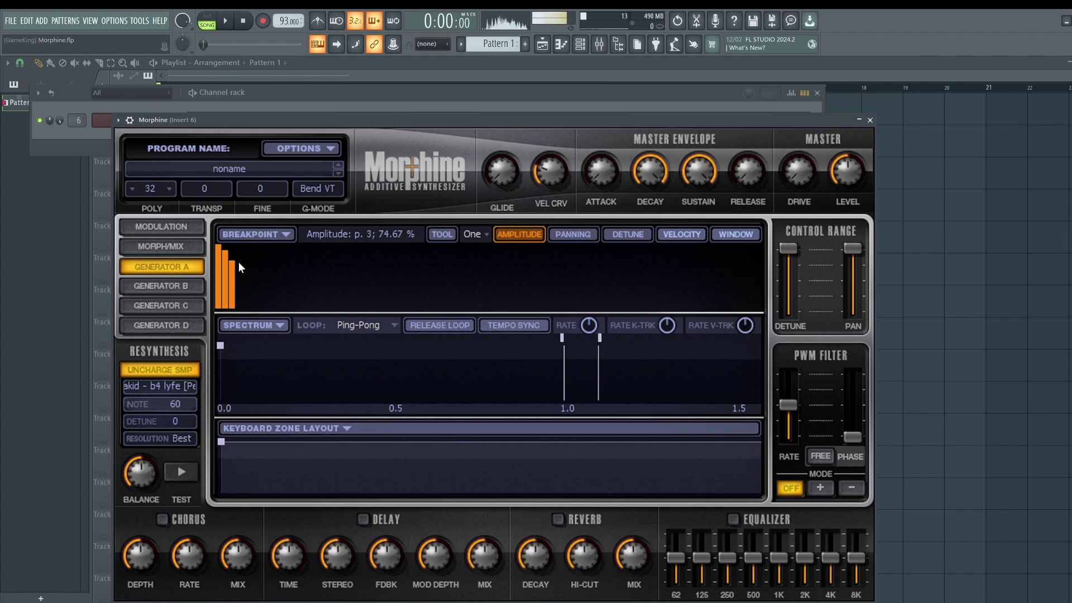
- Try generator A's fourth partial at 82.67% and fifth at 68%, 89.33% and 77.33% while the song plays, and clear the fifth to 0%
click(239, 250)
key(space)
click(237, 255)
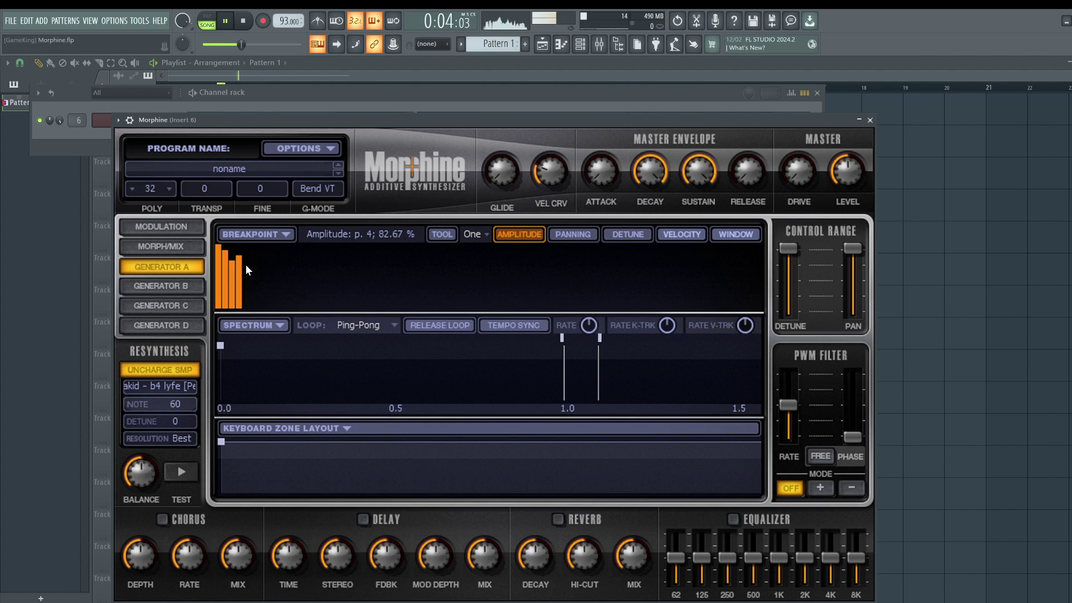
click(246, 265)
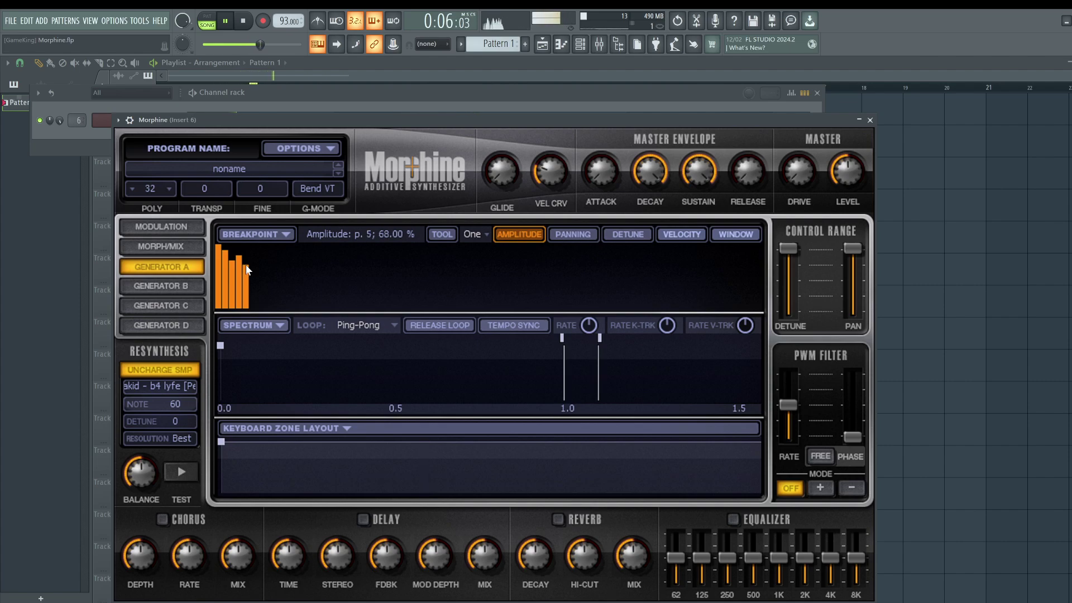
drag(247, 266, 246, 255)
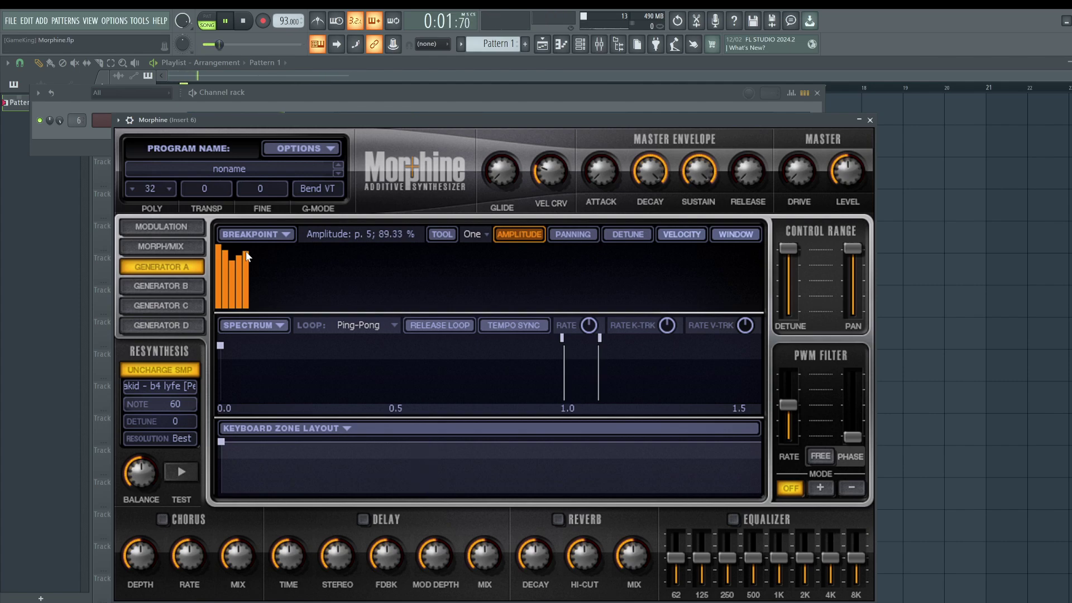
key(space)
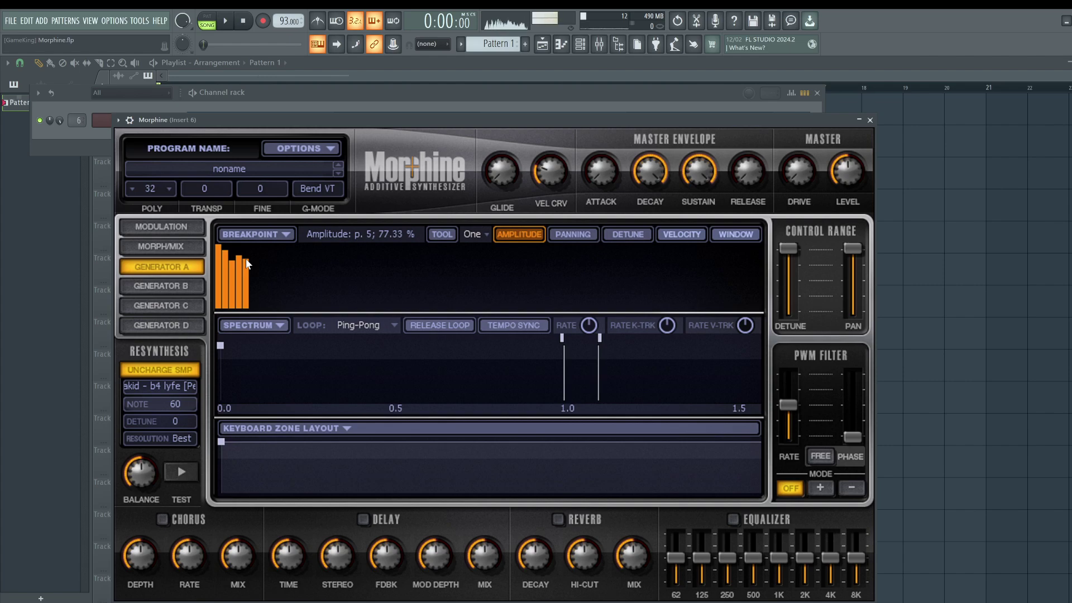
drag(248, 266, 252, 310)
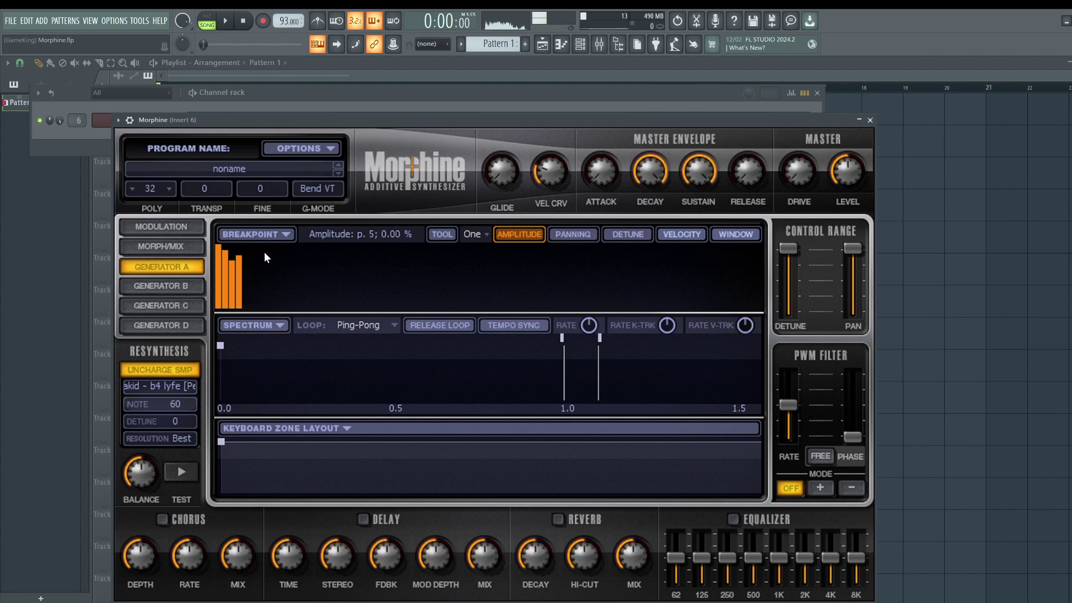
- Draw a descending amplitude slope across generator A's lower partials, audition it at 69% channel volume, and redraw the slope across all 128 partials
drag(226, 246, 480, 325)
drag(59, 120, 59, 123)
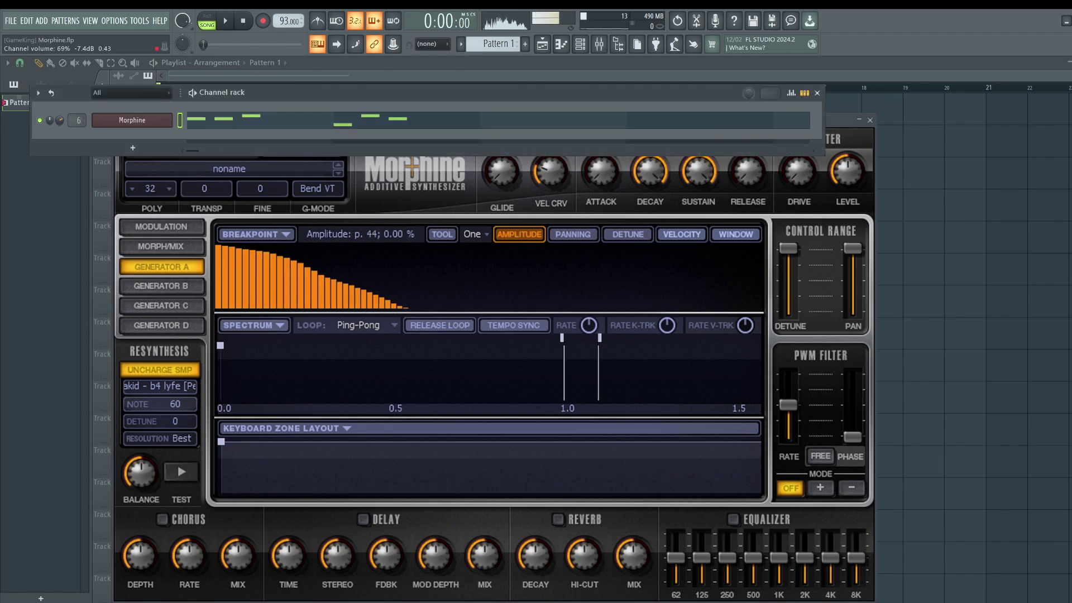
key(space)
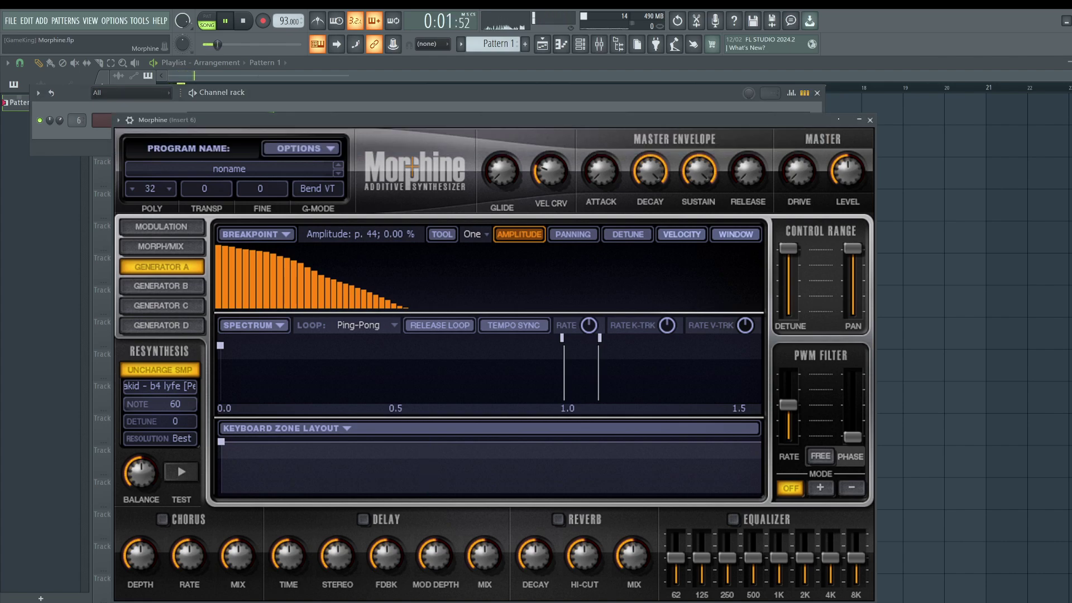
key(space)
mouse_move(222, 248)
mouse_down()
mouse_move(601, 278)
mouse_move(762, 312)
mouse_up()
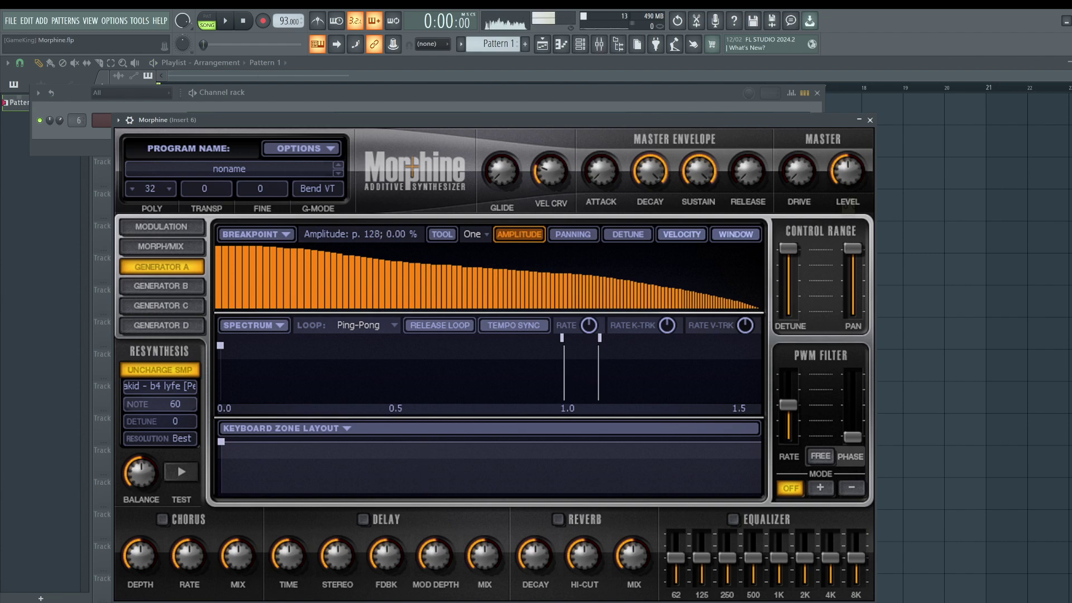
- Set mixer Insert 6's volume to 61%, audition the full-spectrum sound with the song, and close the mixer
click(580, 44)
click(618, 44)
click(599, 44)
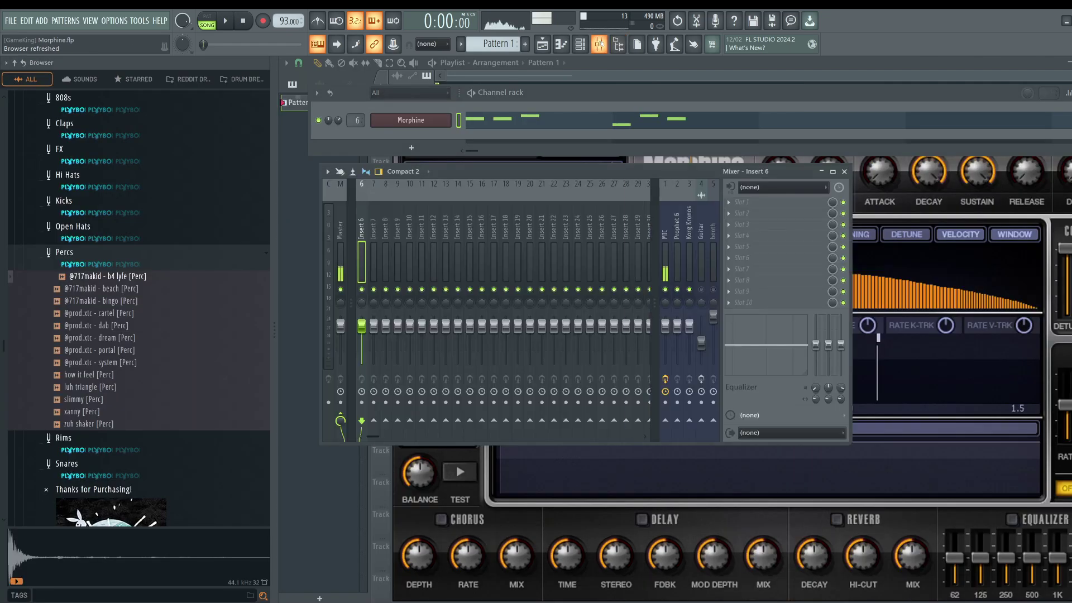
drag(361, 325, 361, 341)
key(space)
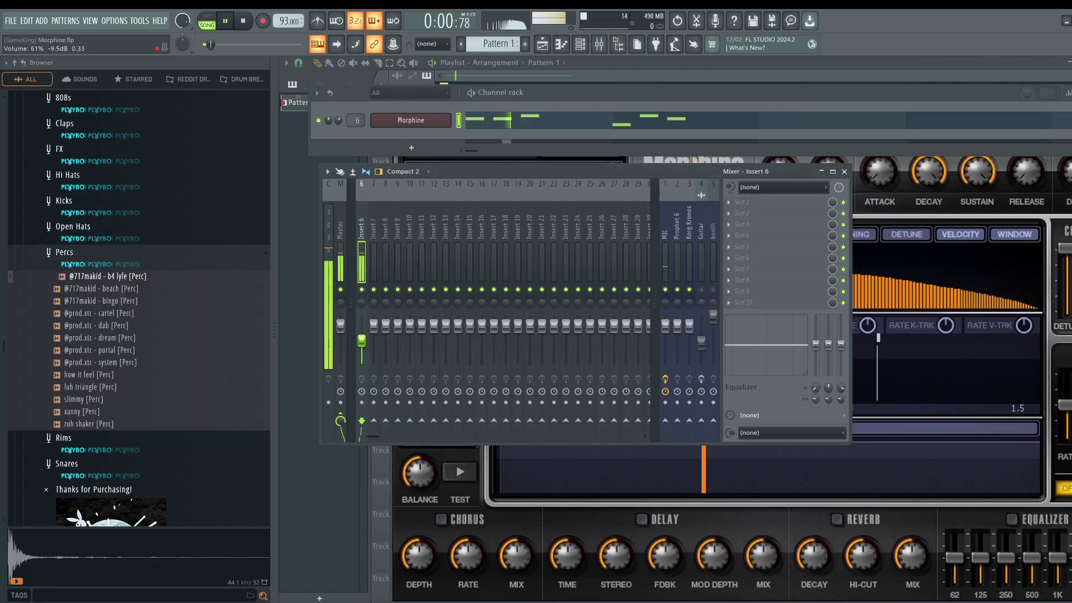
click(845, 172)
key(space)
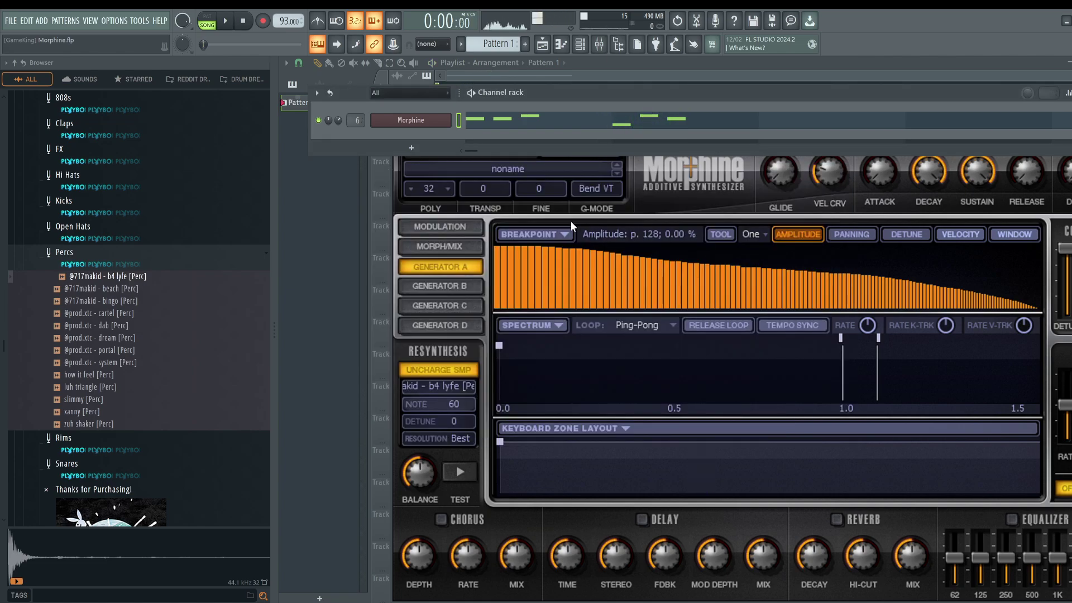
- Hide the browser and reset generator A's breakpoint to clear its drawn partials
click(395, 229)
drag(574, 114, 517, 110)
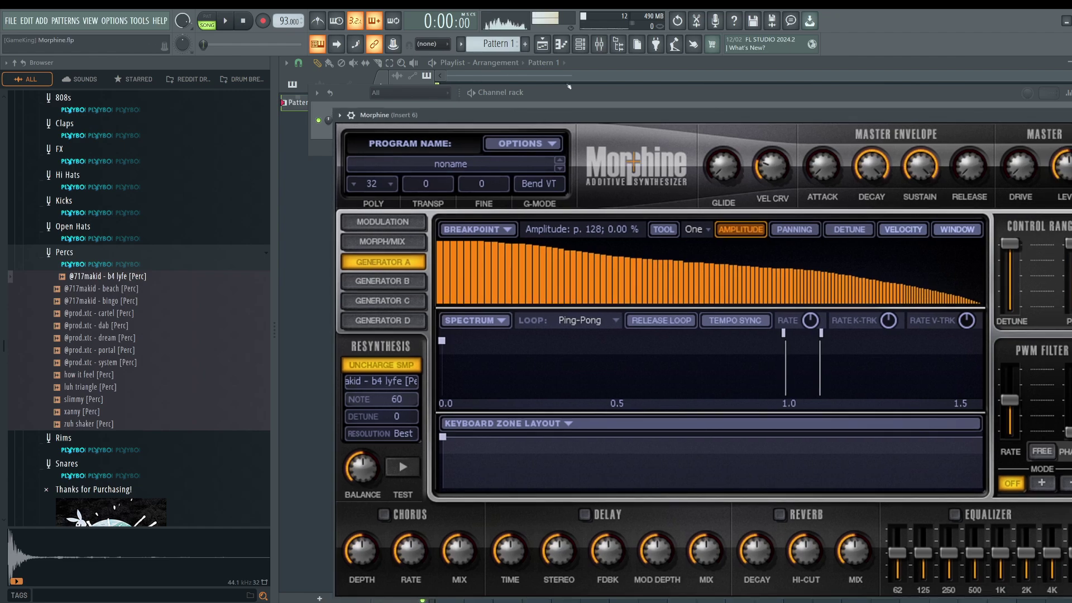
click(617, 43)
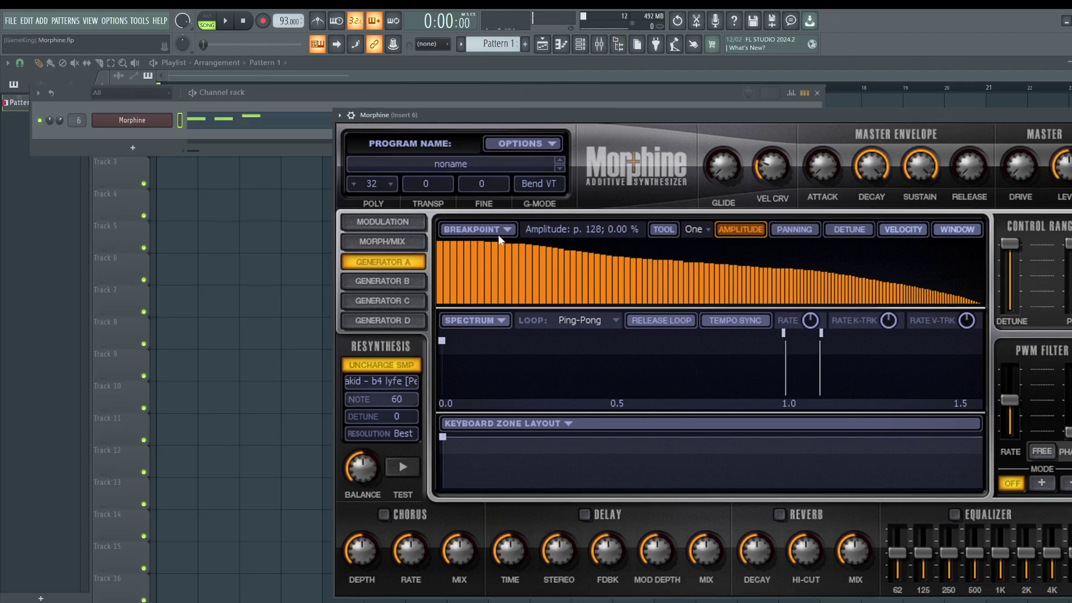
click(515, 144)
click(498, 229)
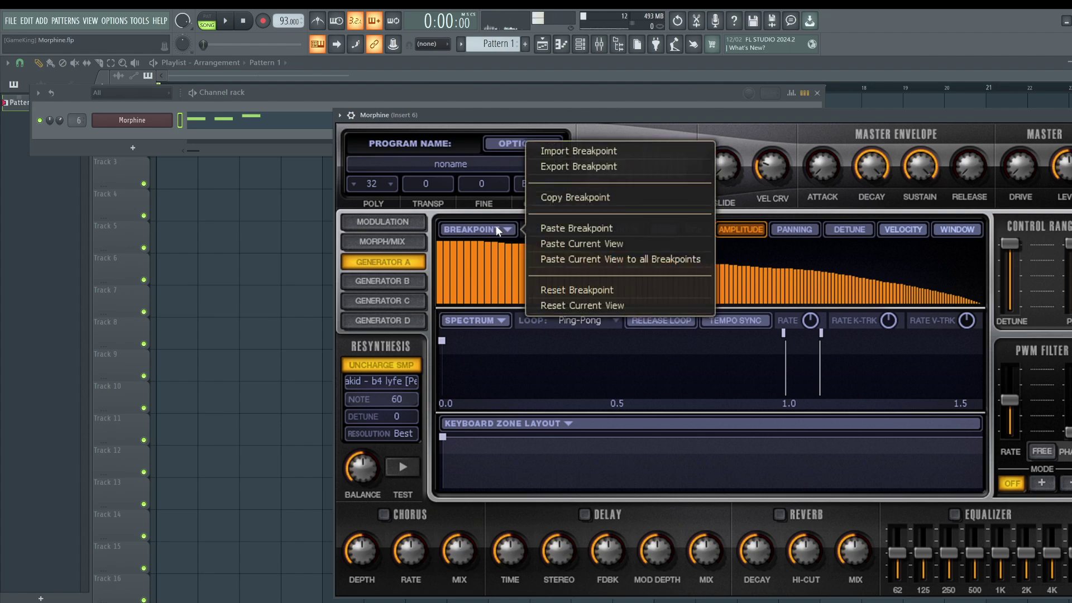
click(581, 289)
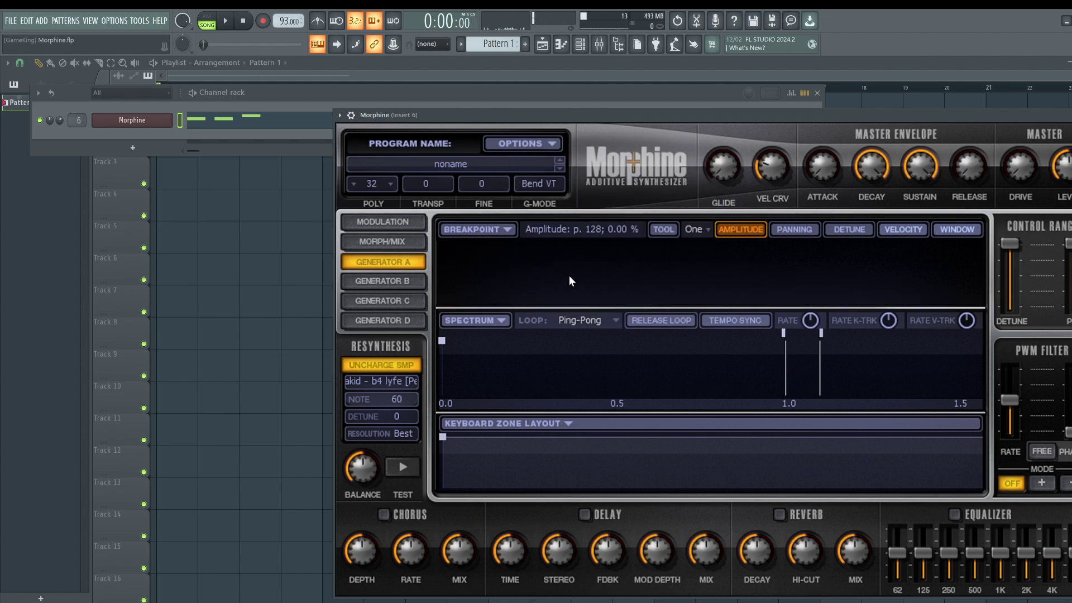
- Draw generator A's first partial at 100%, a slightly lower second partial and the third at 86.67% while playing the song
drag(448, 252, 438, 233)
key(space)
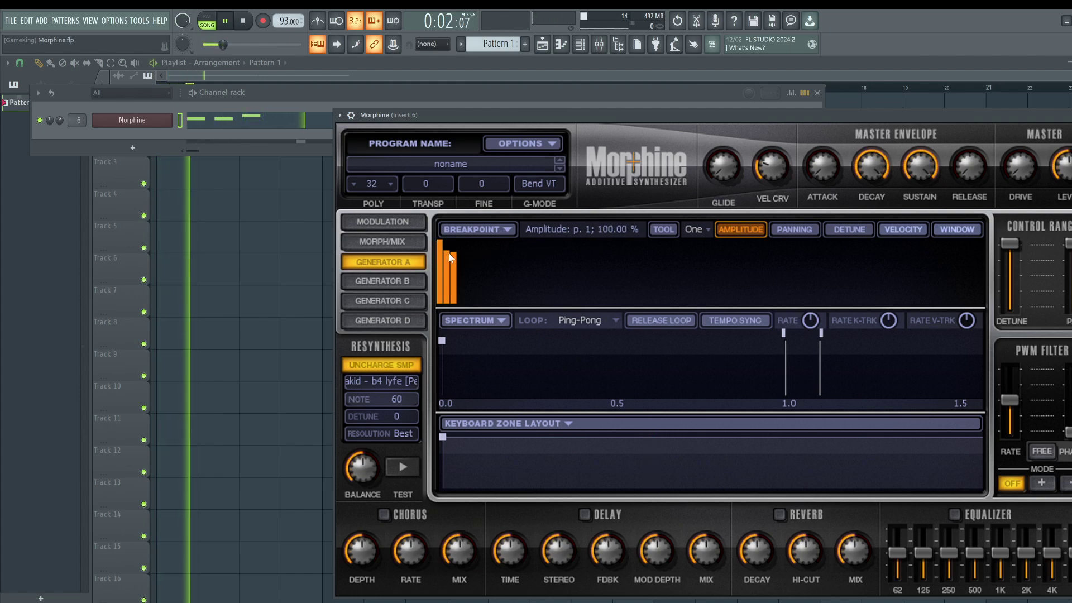
click(449, 247)
click(453, 248)
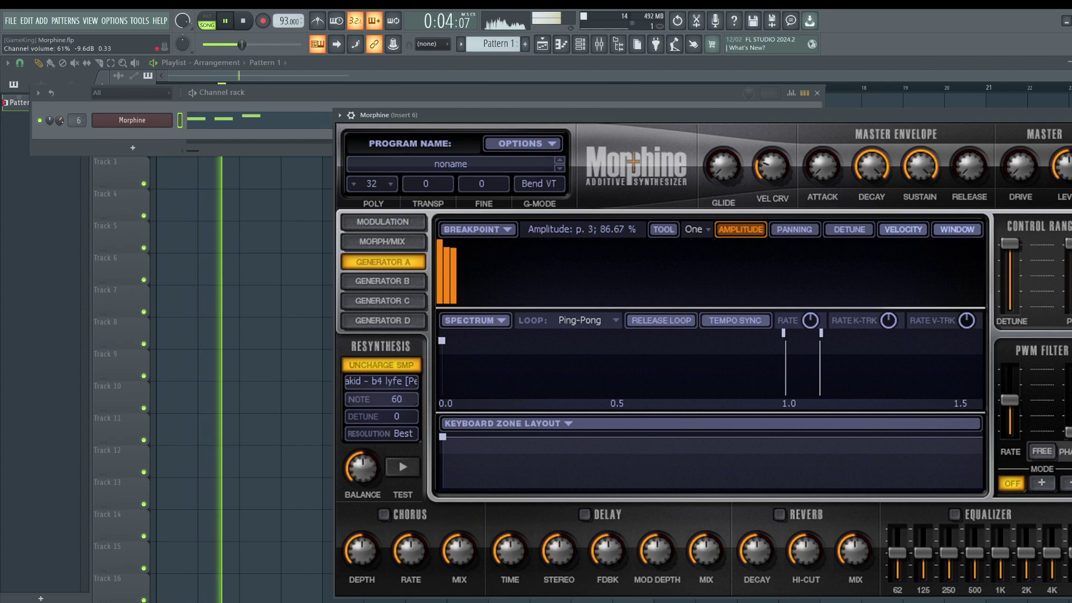
- Set the Morphine program's transpose to -12, raise the master drive, and set the master level to 4.0 dB
click(688, 102)
drag(854, 114, 679, 99)
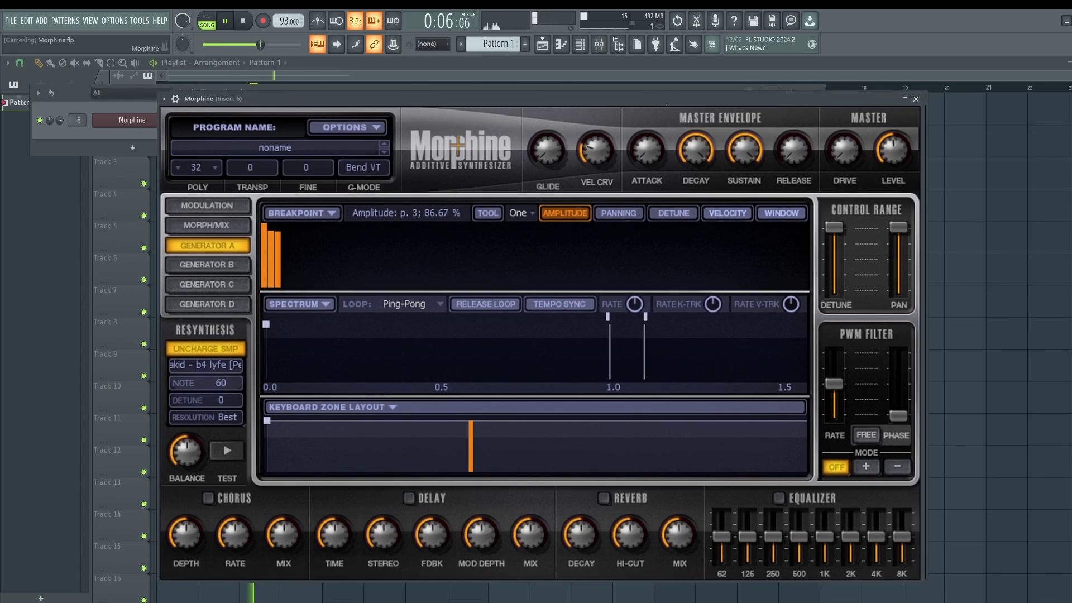
click(123, 111)
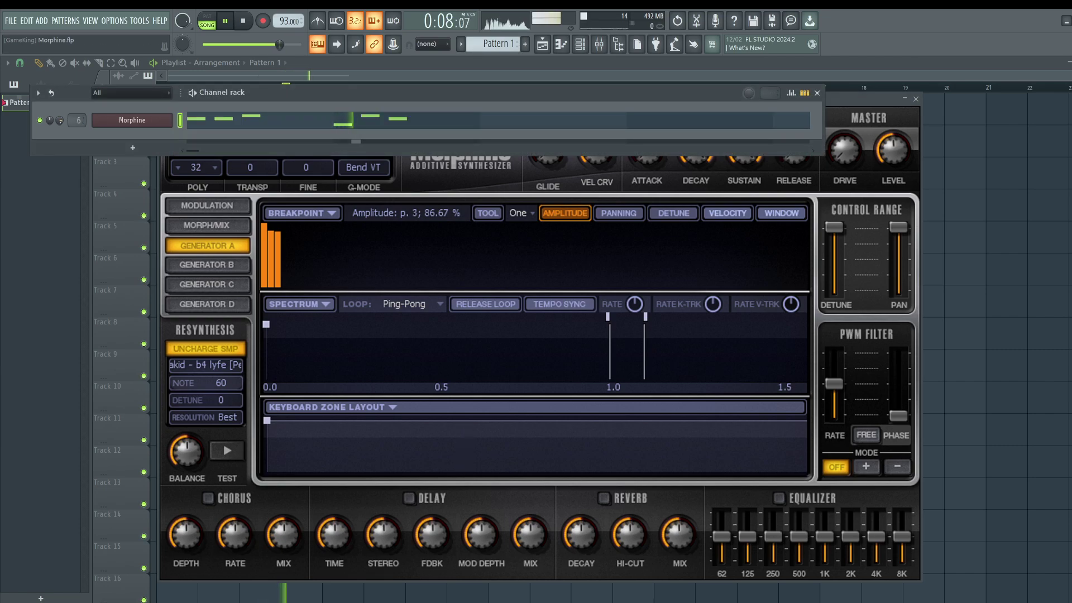
click(287, 168)
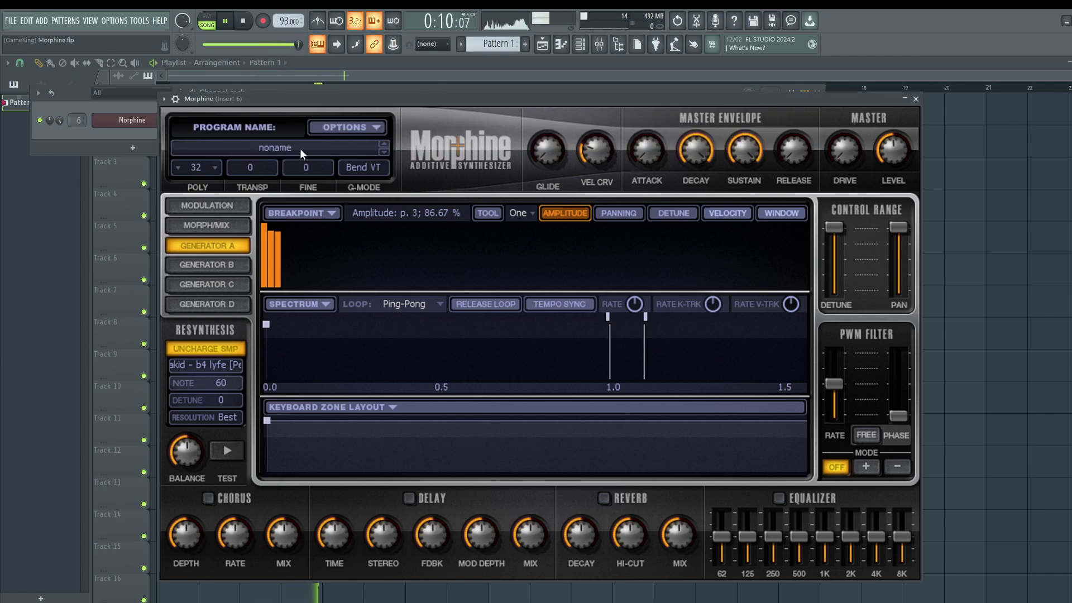
drag(256, 169, 257, 201)
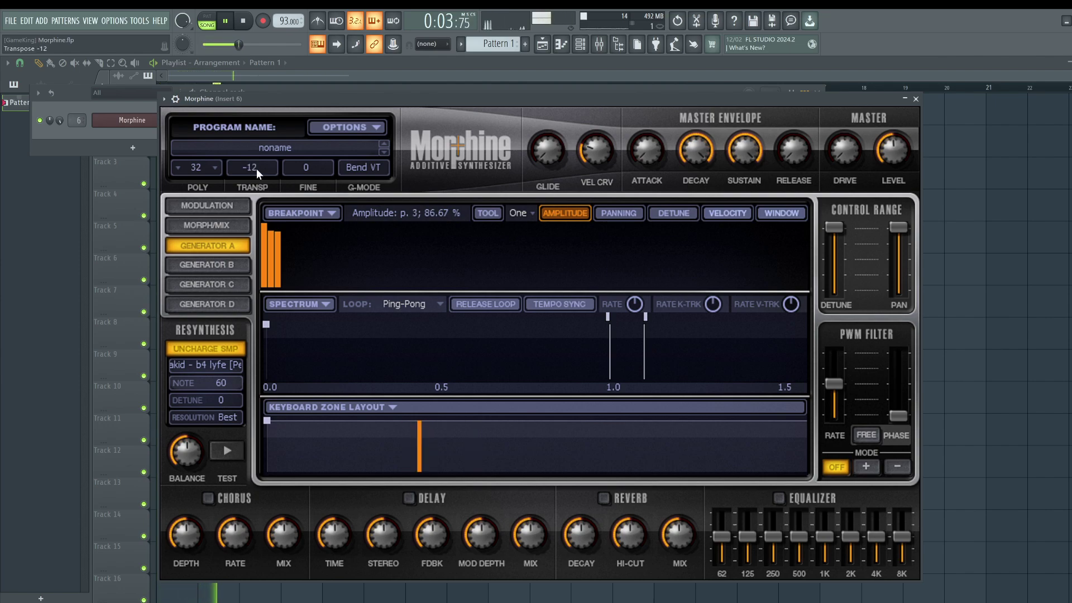
drag(851, 167, 892, 148)
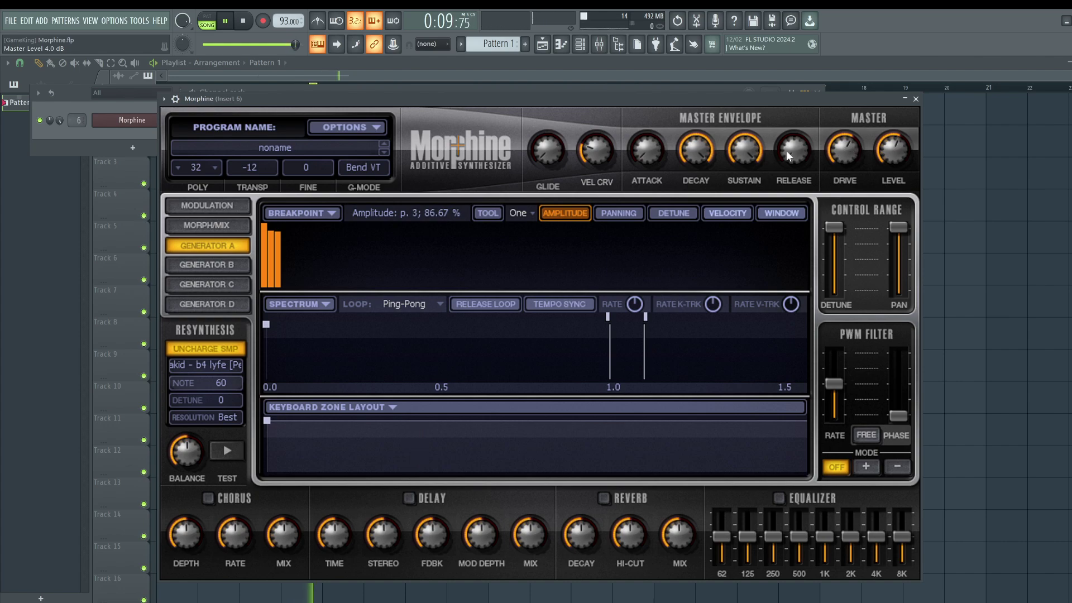
- Try a glide time of 61% with the song playing, and raise it to 98%
mouse_move(545, 148)
mouse_down()
mouse_move(545, 134)
mouse_move(544, 148)
mouse_up()
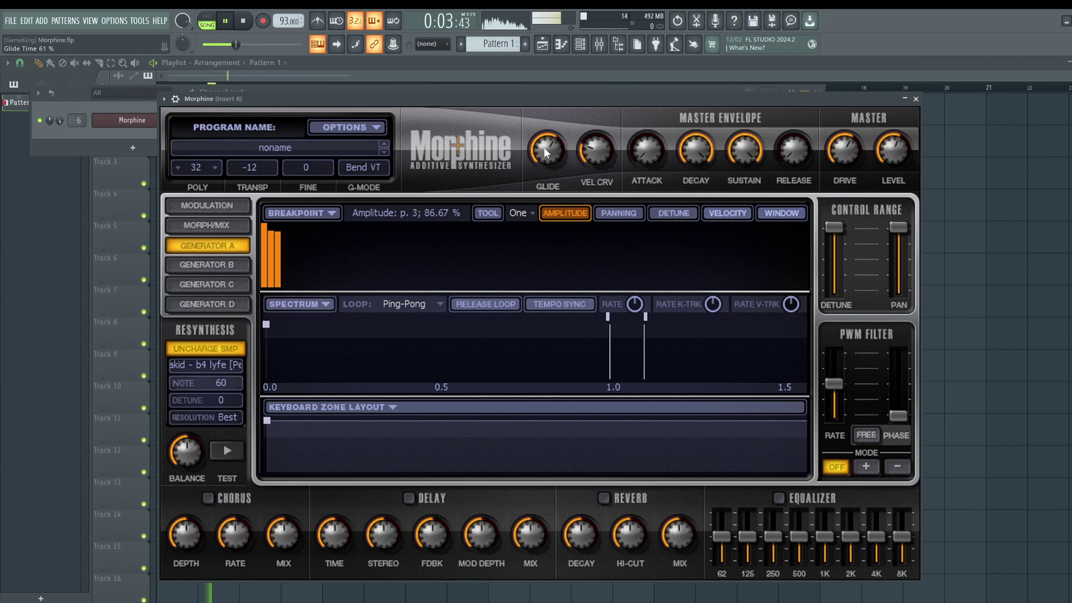
key(space)
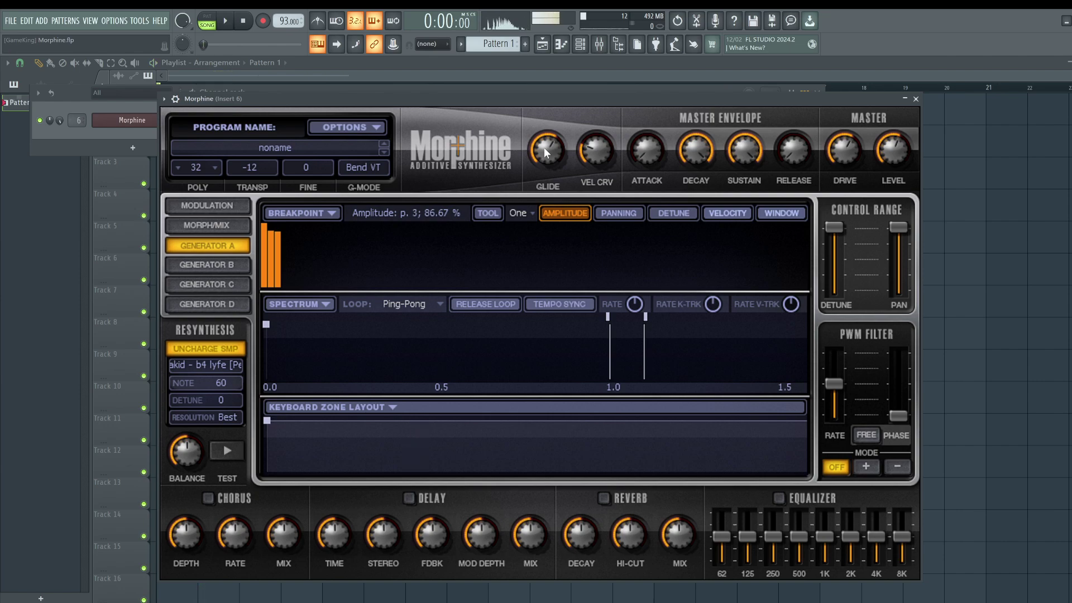
key(space)
mouse_move(543, 148)
mouse_down()
mouse_move(556, 146)
mouse_move(556, 158)
mouse_up()
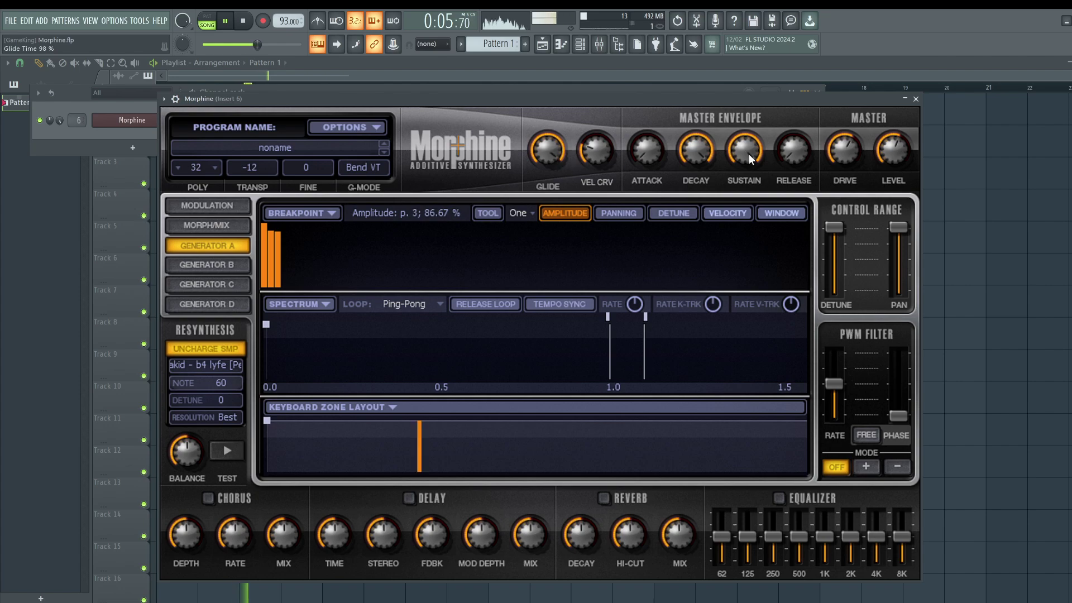
- Try a master attack of 22%, and set the glide time to 78% while auditioning the song
key(space)
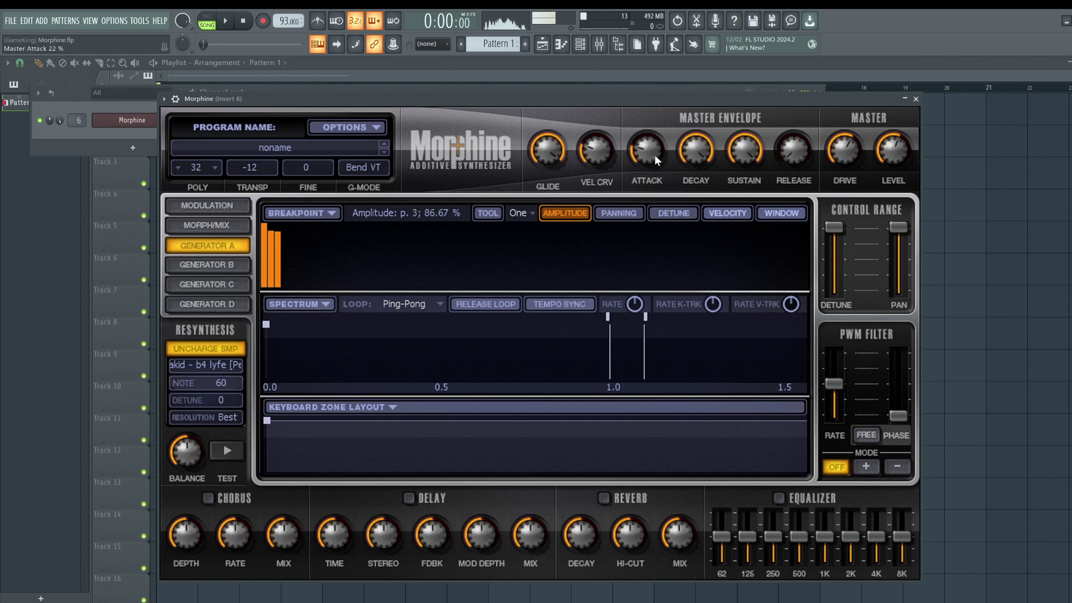
mouse_move(655, 155)
mouse_down()
mouse_move(654, 134)
mouse_move(654, 156)
mouse_up()
key(space)
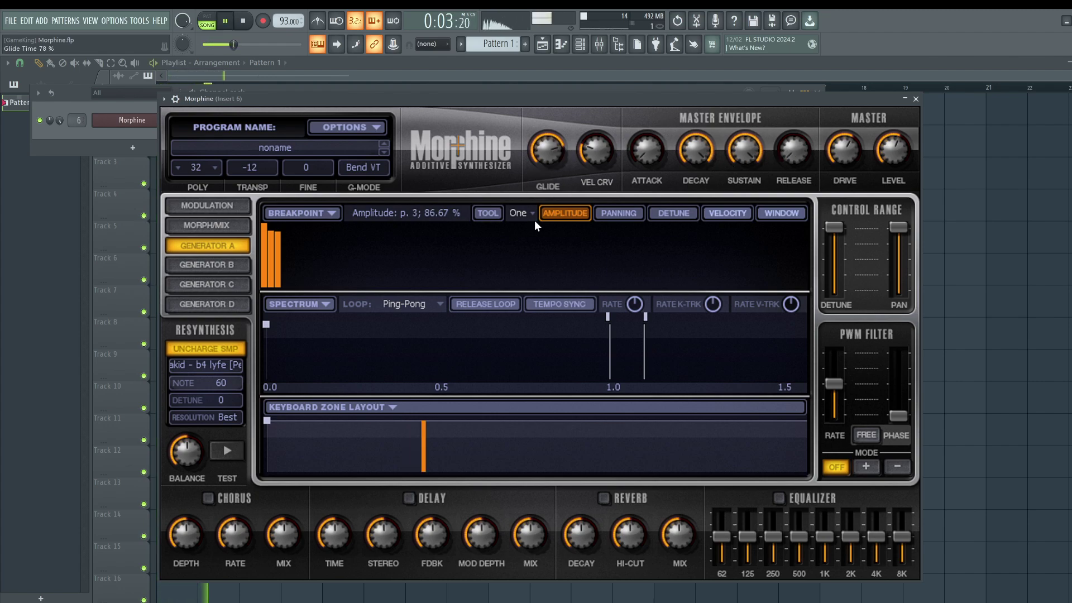
- Enable the chorus and delay effects, and audition them with the song
key(space)
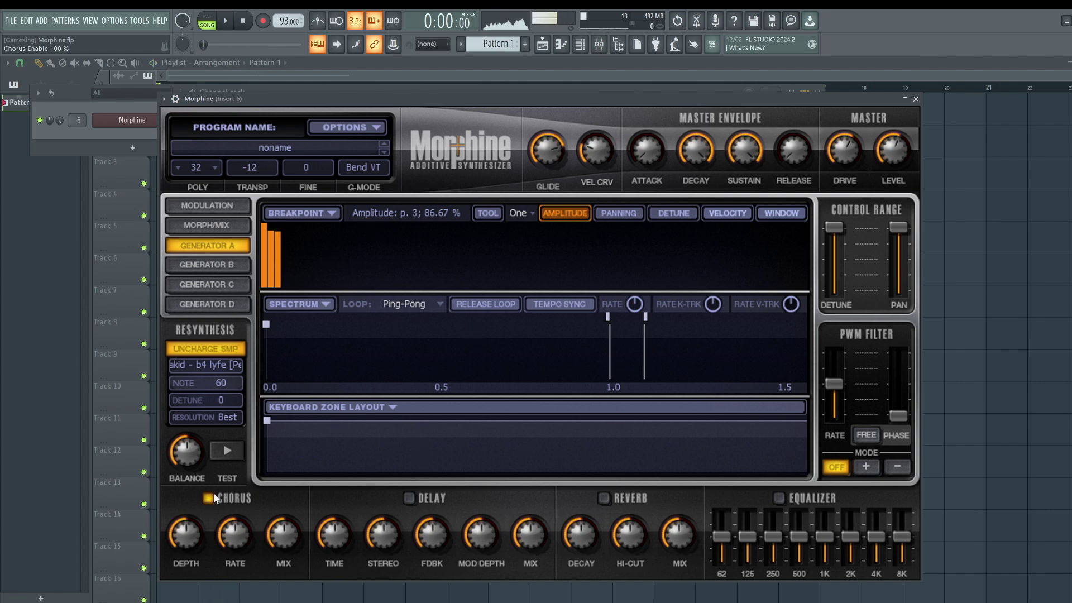
key(space)
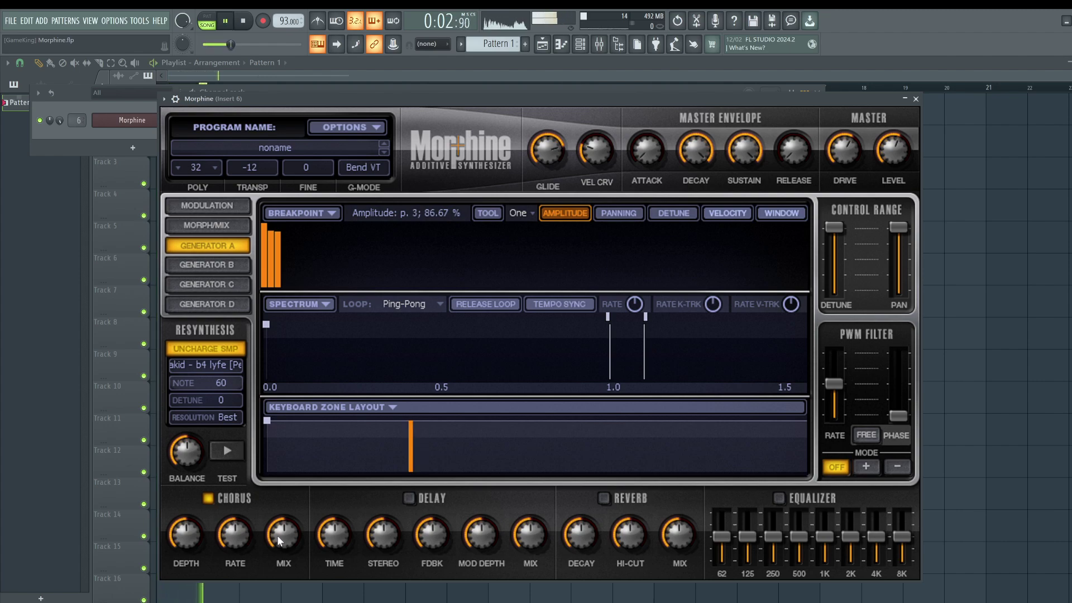
click(409, 497)
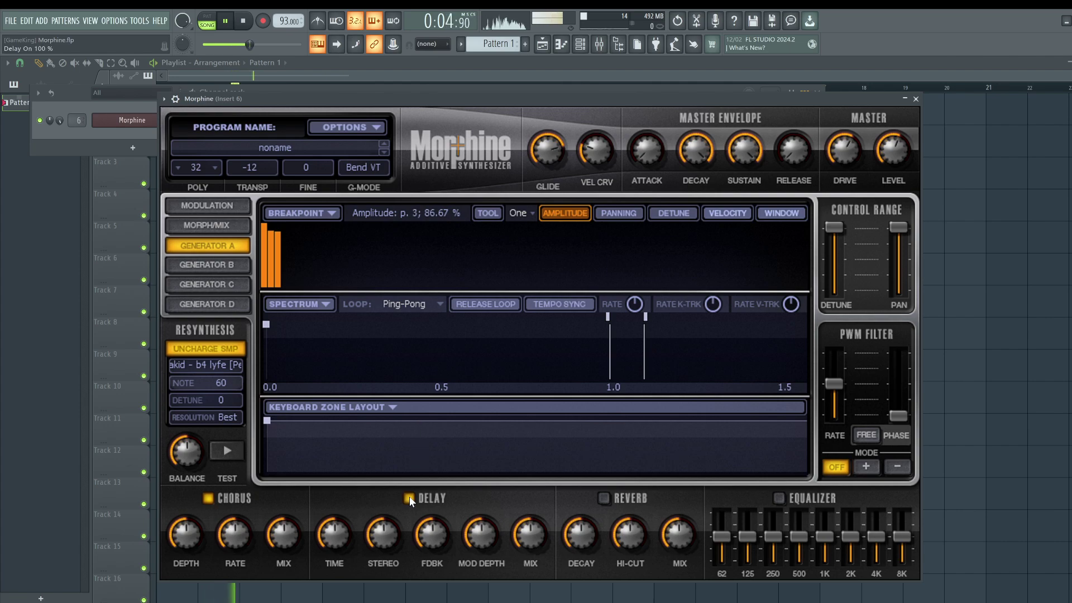
- Set the delay mix to 15% and enable the reverb with its mix at 13% while auditioning the song
mouse_move(529, 534)
mouse_down()
mouse_move(530, 573)
mouse_move(532, 529)
mouse_up()
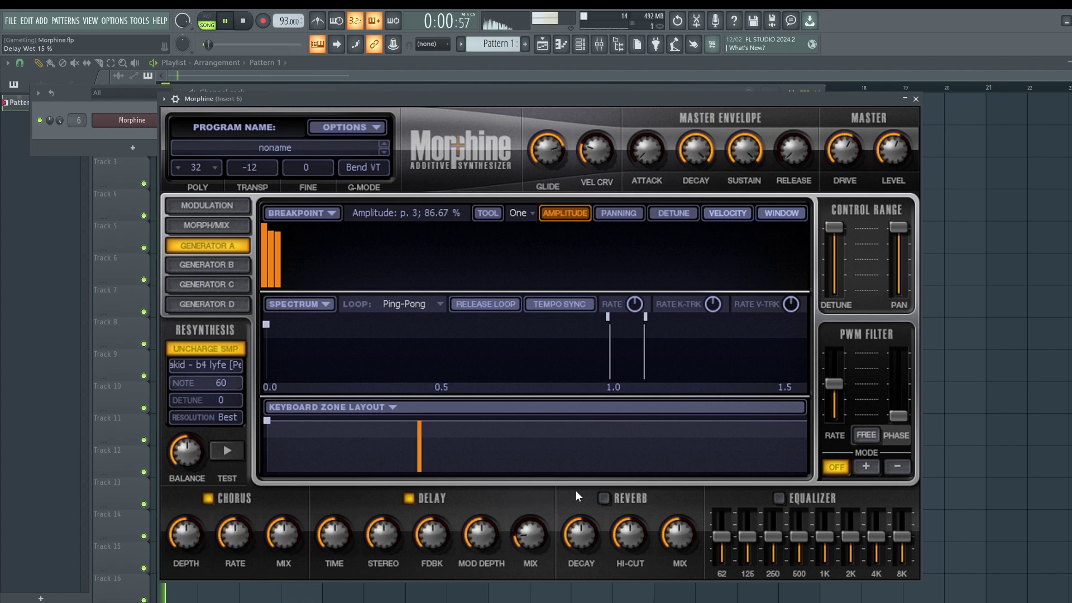
click(602, 500)
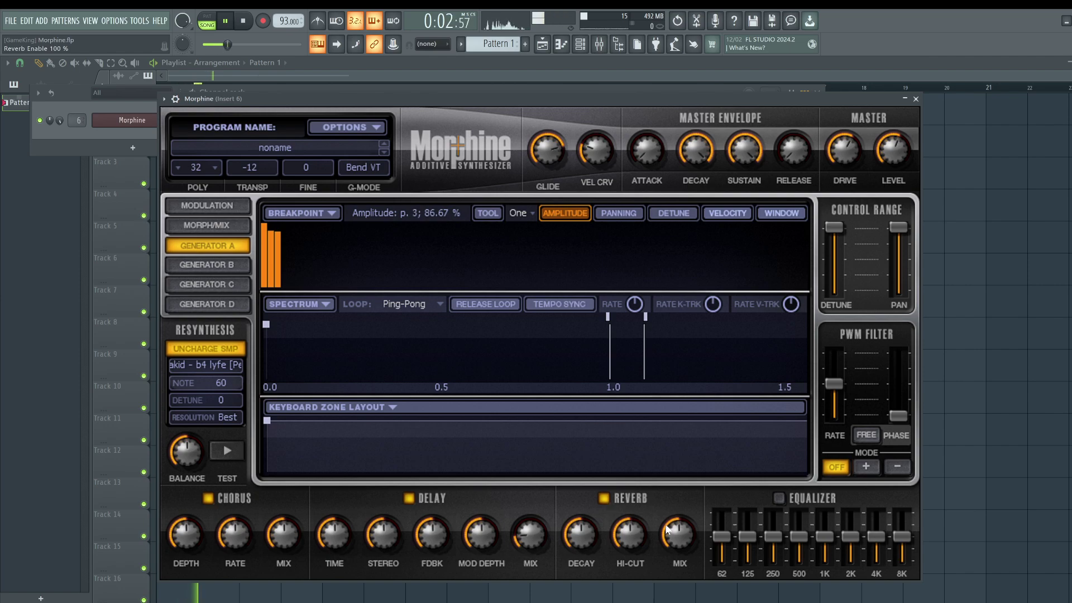
drag(678, 533, 678, 559)
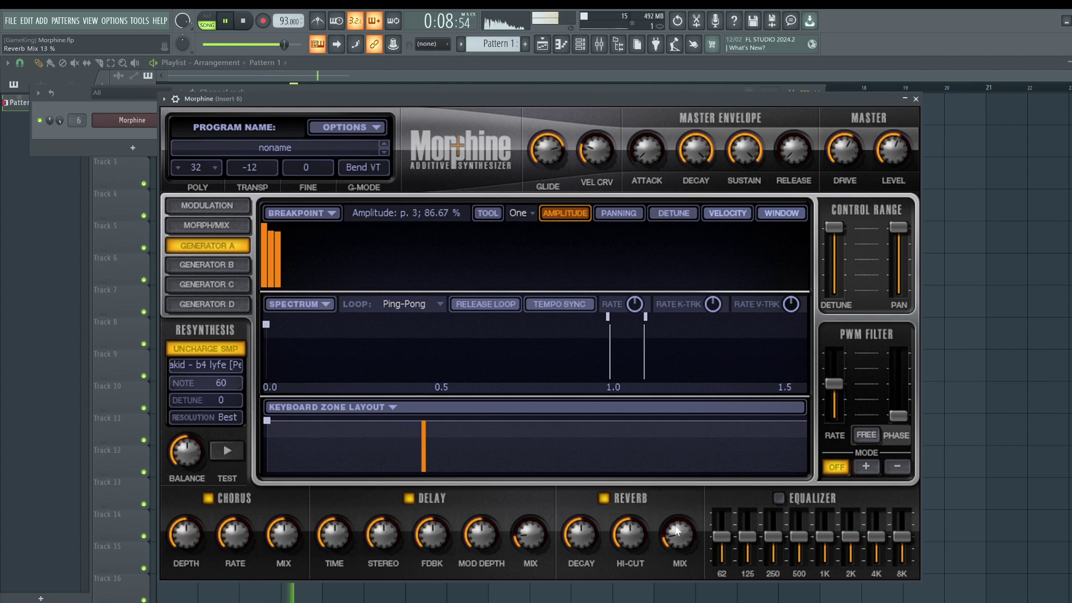
key(space)
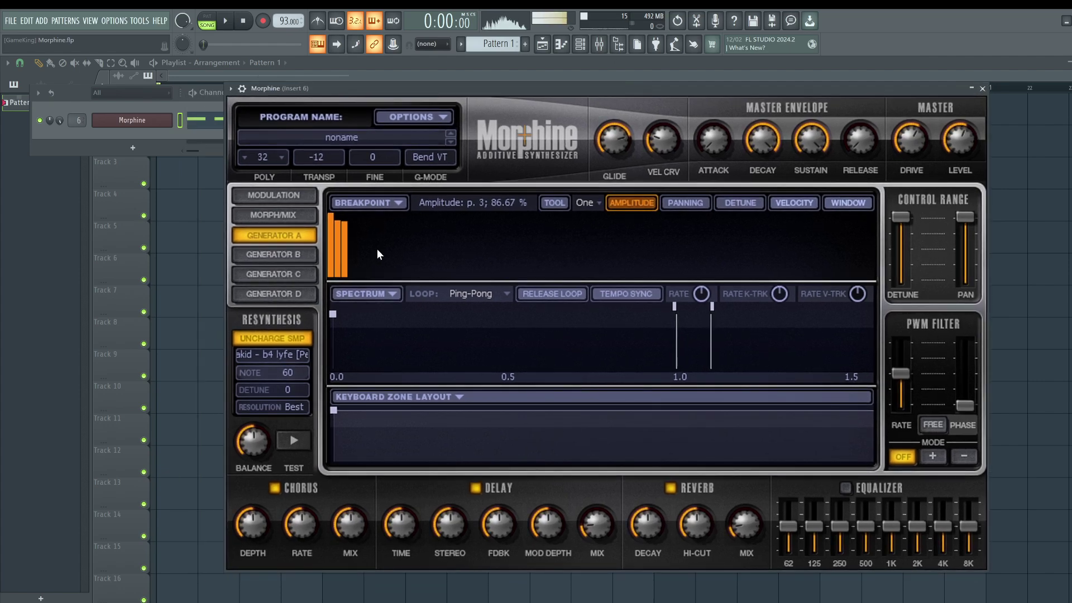
- Show the sample browser beside Morphine and uncharge the sample from the Resynthesis section
key(alt+F8)
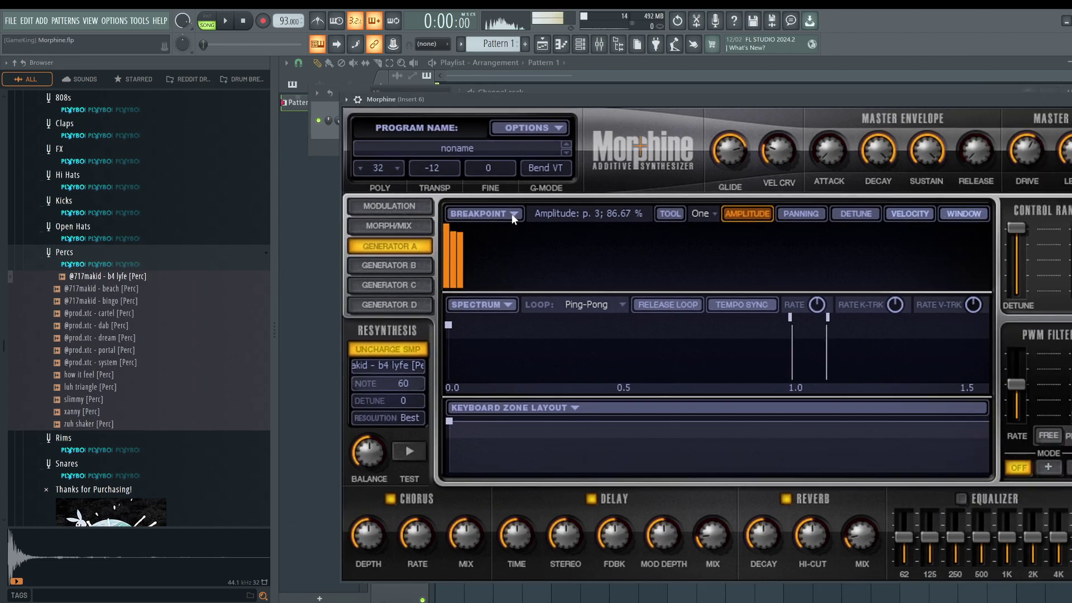
click(511, 213)
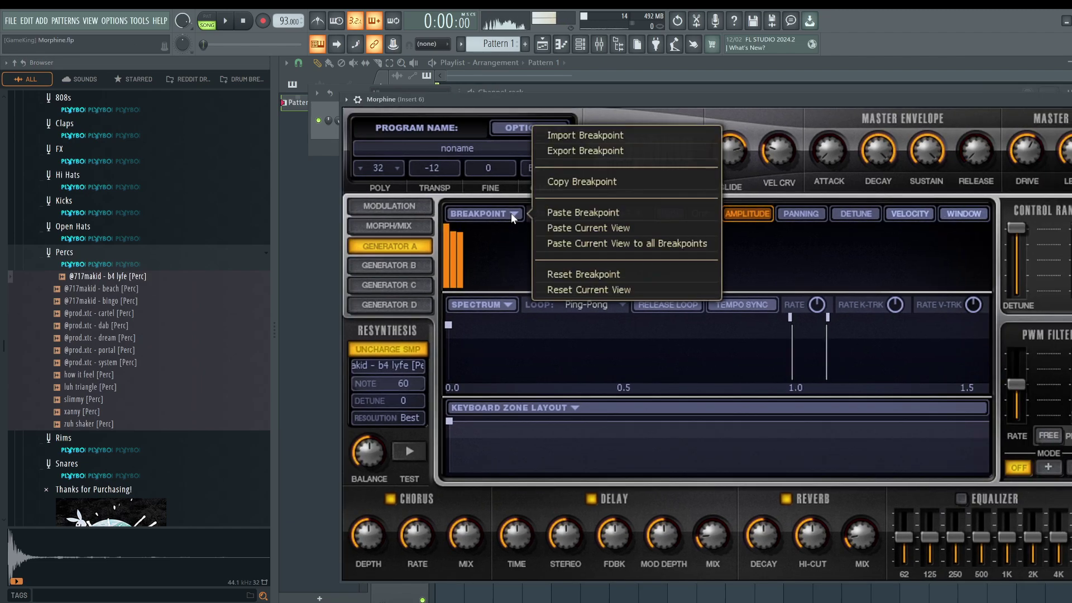
click(511, 213)
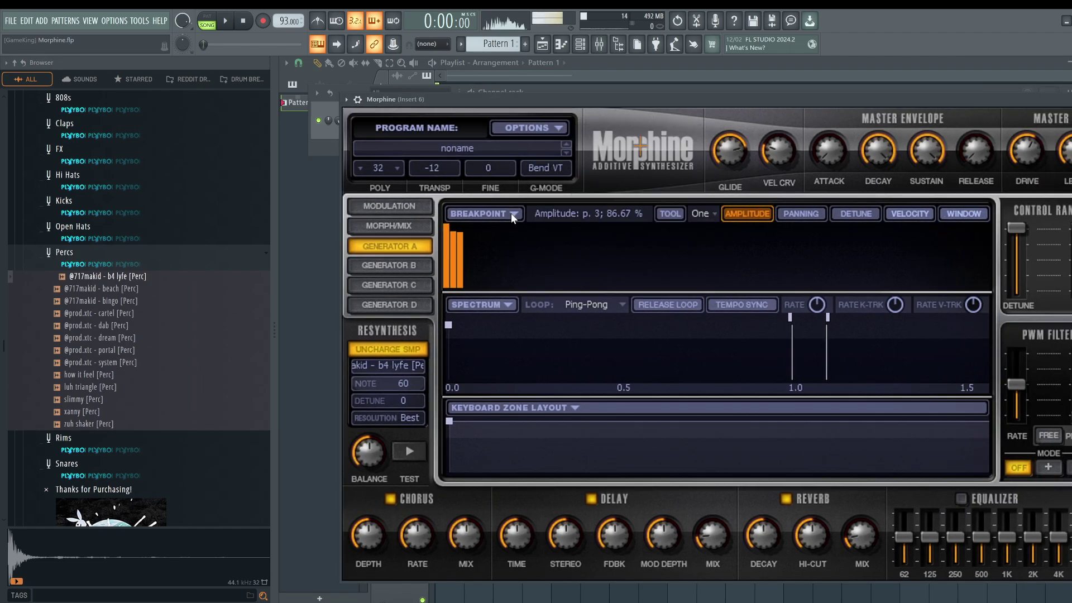
click(484, 299)
click(485, 299)
click(108, 279)
drag(107, 283, 590, 353)
click(388, 349)
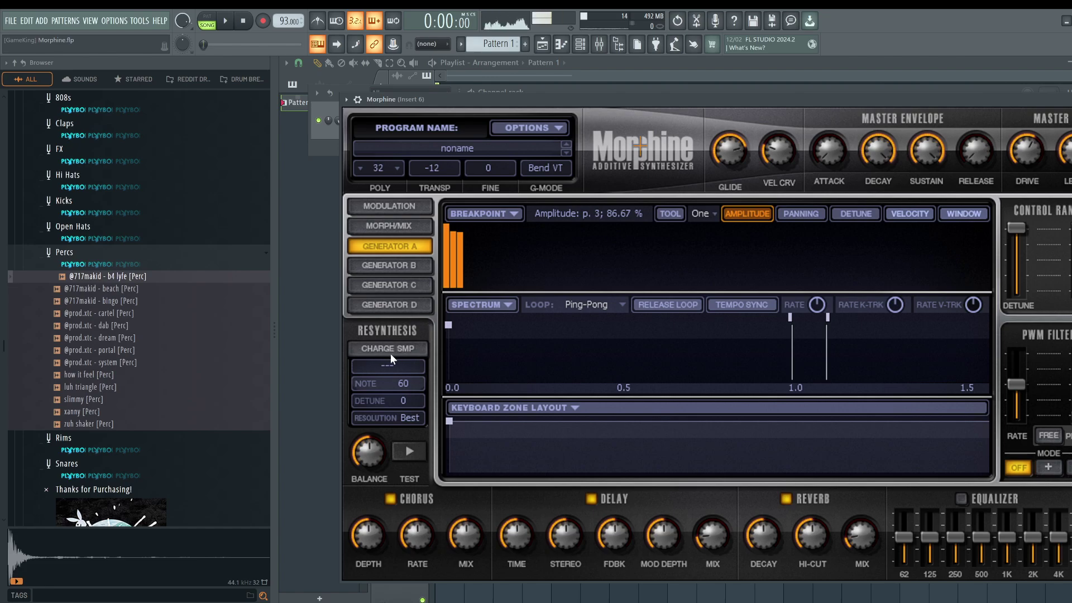
- Charge Resynthesis with the browser sample "#717makid - b4 lyfe [Perc]" and play a few test notes
click(400, 350)
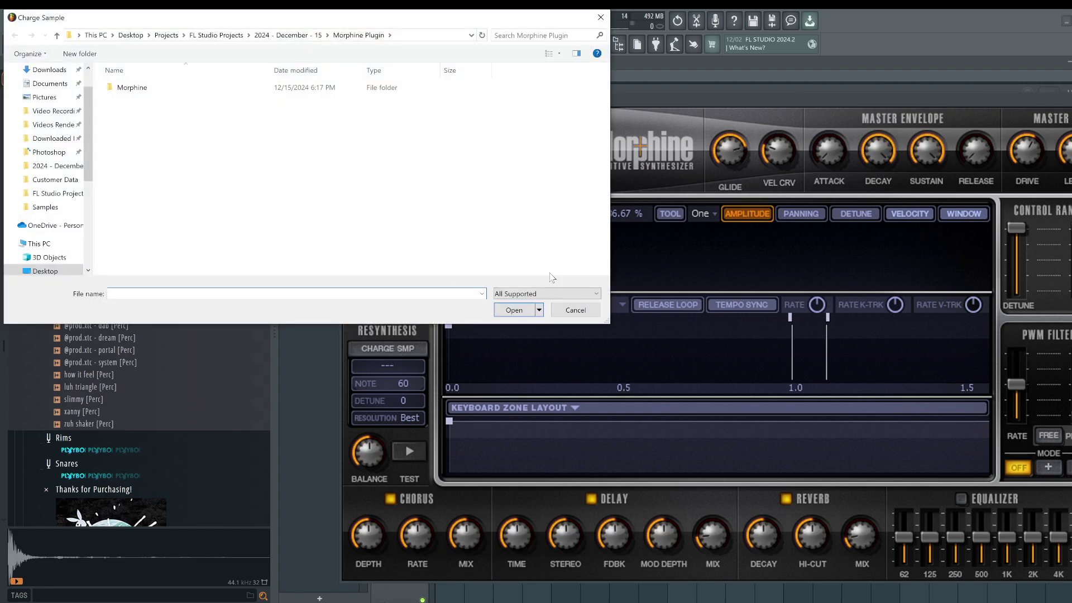
click(571, 309)
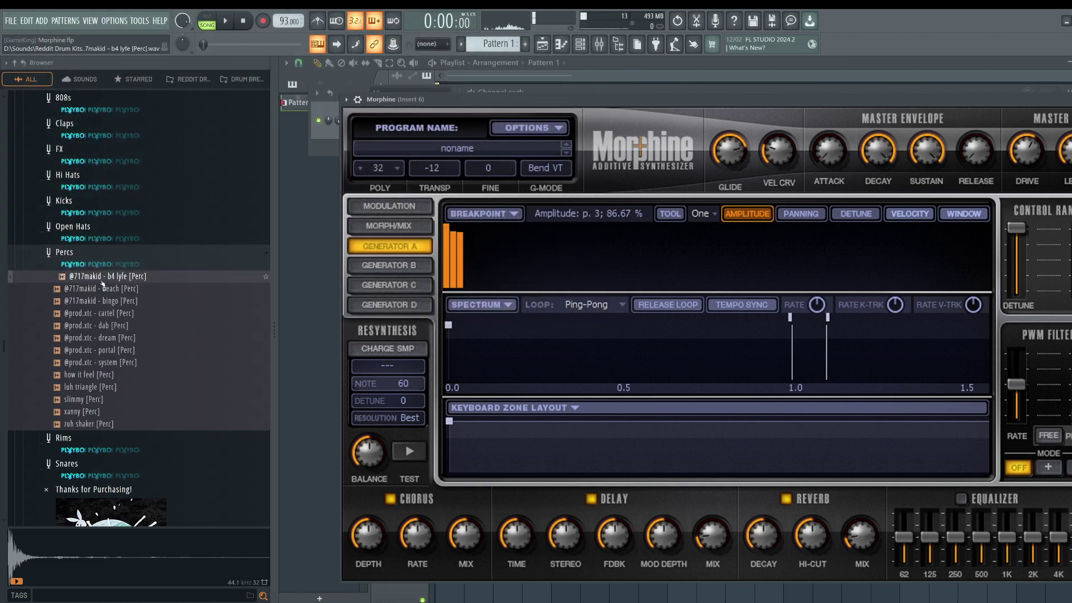
drag(229, 294, 384, 352)
key(m)
key(g)
key(b)
key(n)
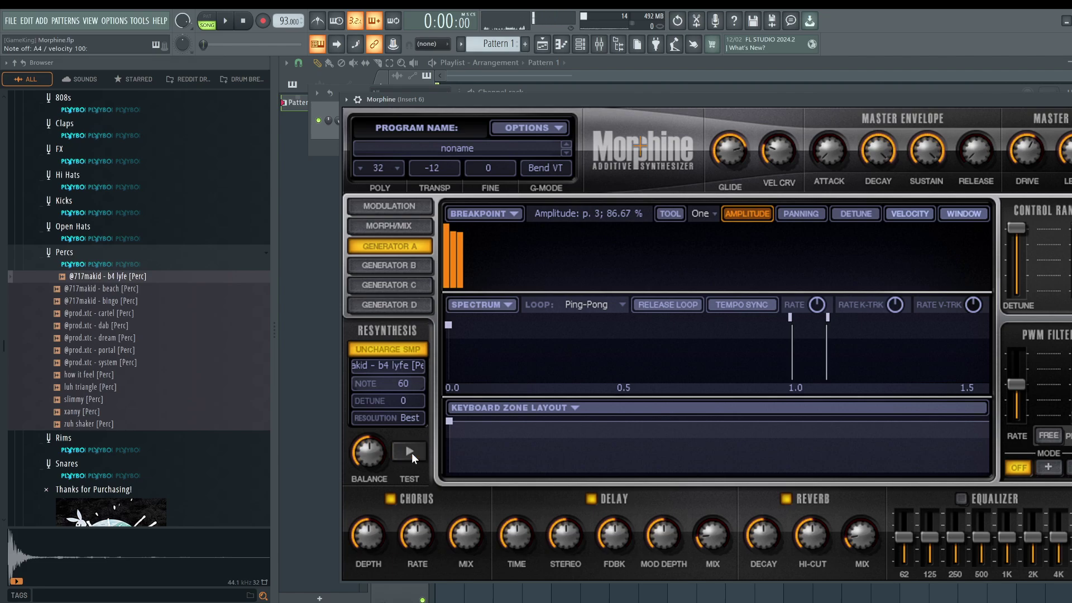
- Import the charged sample into Generator A's spectrum
drag(535, 100, 456, 90)
click(419, 296)
click(541, 122)
drag(543, 89, 576, 83)
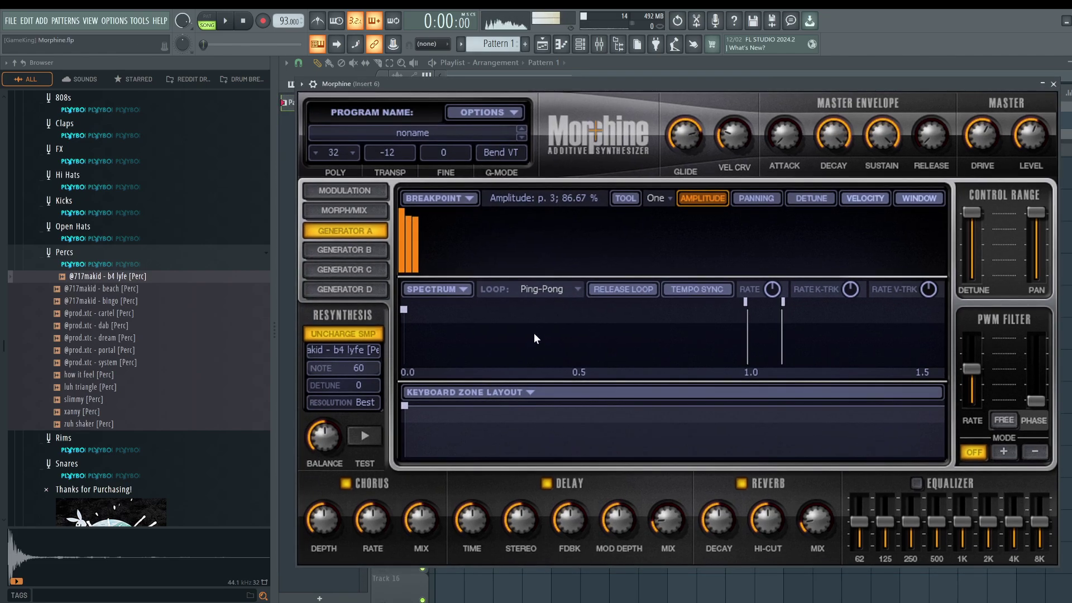
click(446, 292)
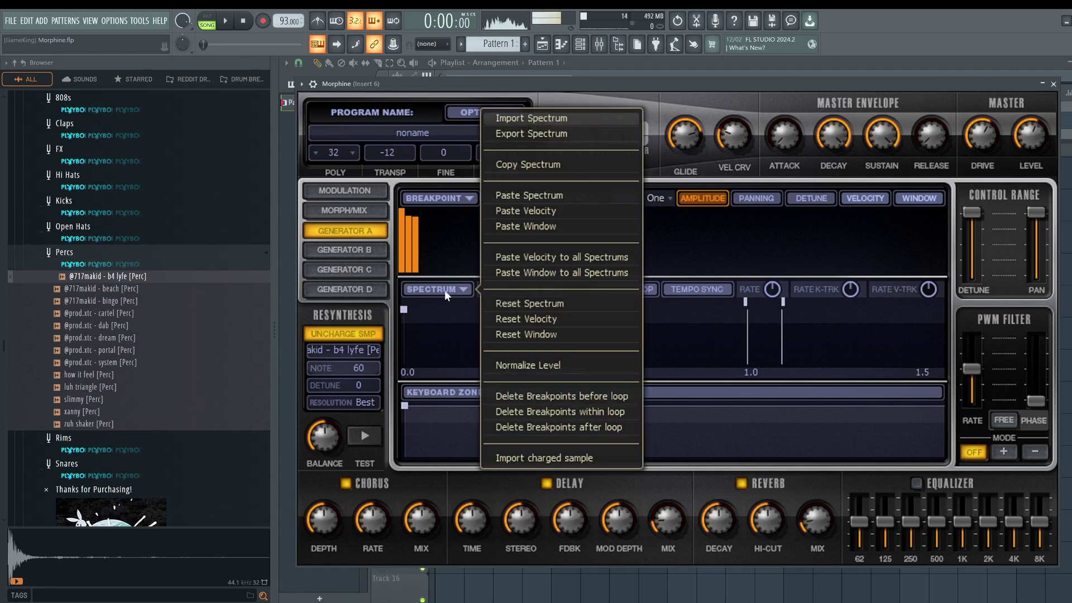
click(530, 456)
- Play several notes to audition the resynthesized sample in Generator A
key(b)
key(v)
key(v)
key(b)
key(c)
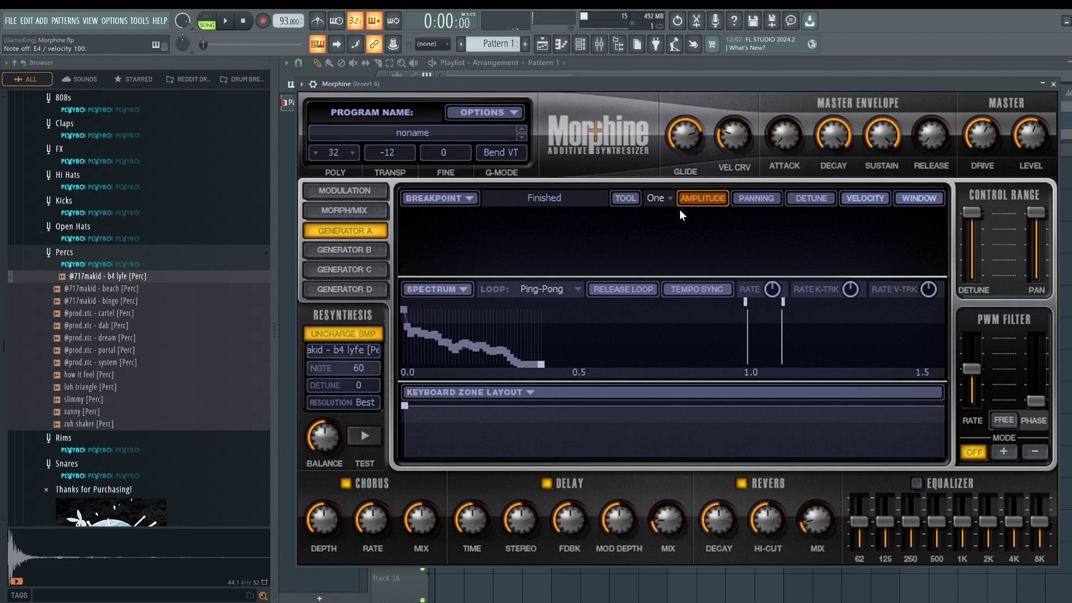
key(c)
key(b)
key(n)
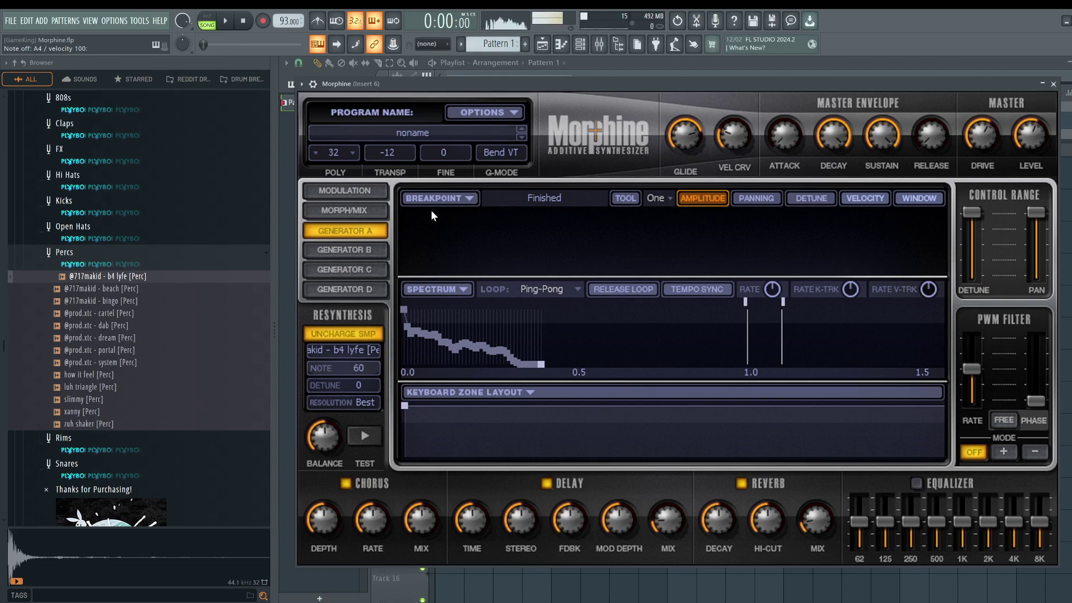
key(m)
key(n)
key(b)
key(v)
- Draw a descending slope of amplitudes from the first partial to partial 33, and reset the breakpoint after auditioning it
mouse_move(409, 229)
mouse_down()
mouse_move(404, 211)
mouse_move(426, 223)
mouse_up()
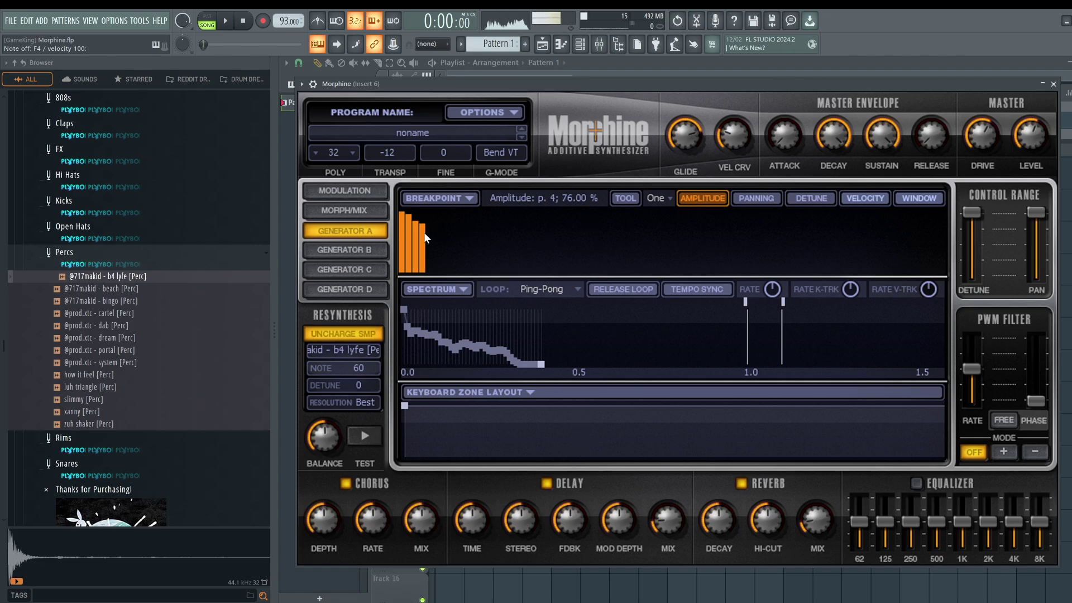
mouse_move(427, 229)
mouse_down()
mouse_move(447, 237)
mouse_move(399, 206)
mouse_move(505, 229)
mouse_move(609, 270)
mouse_up()
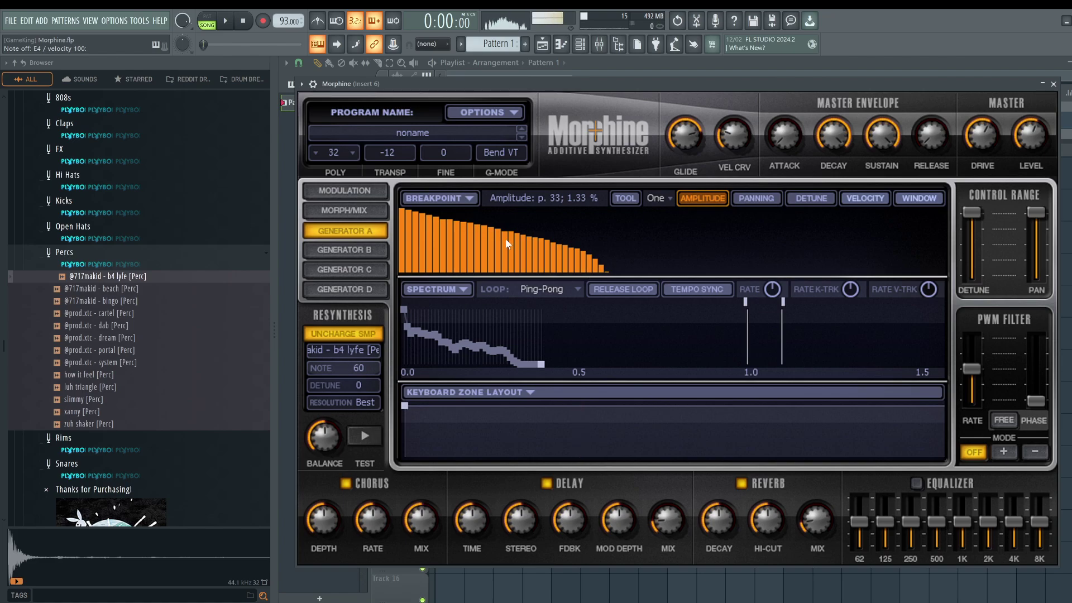
click(470, 199)
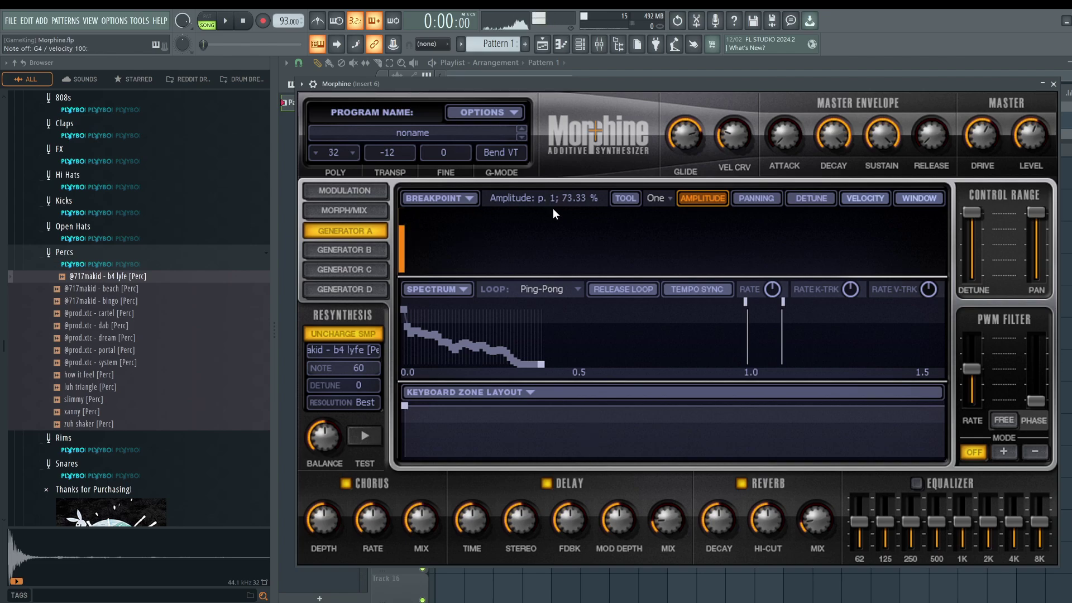
click(465, 198)
click(501, 261)
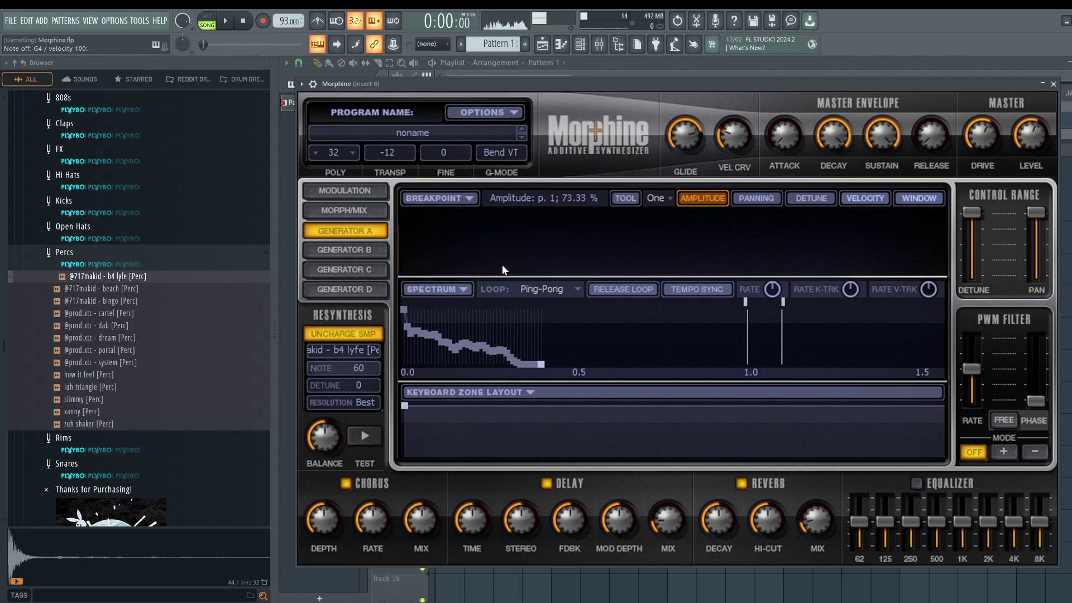
- Uncharge the resynthesis sample and reset Generator A's spectrum
click(467, 288)
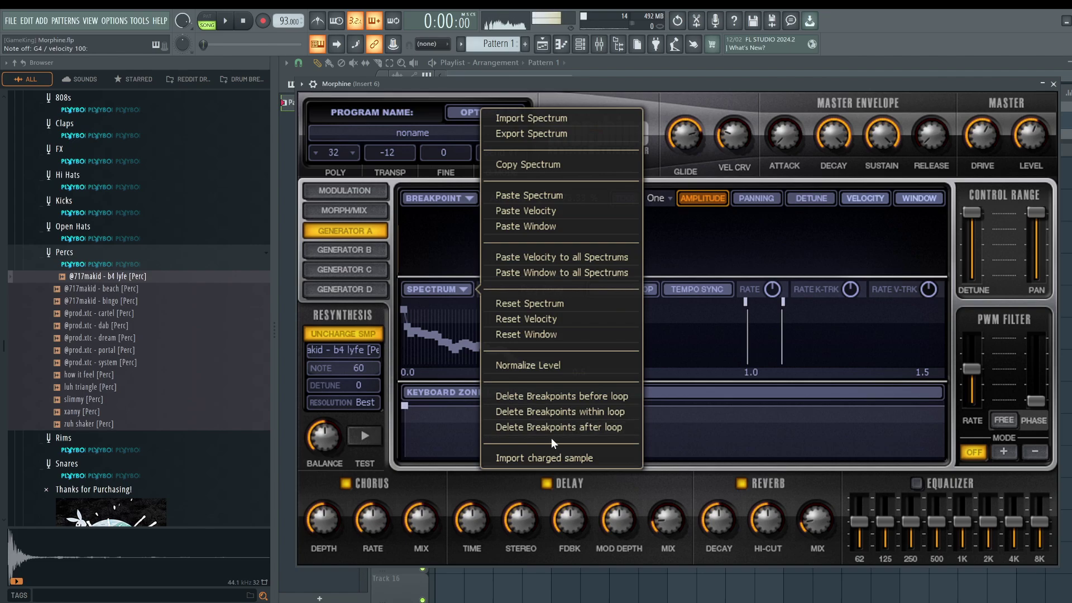
click(363, 334)
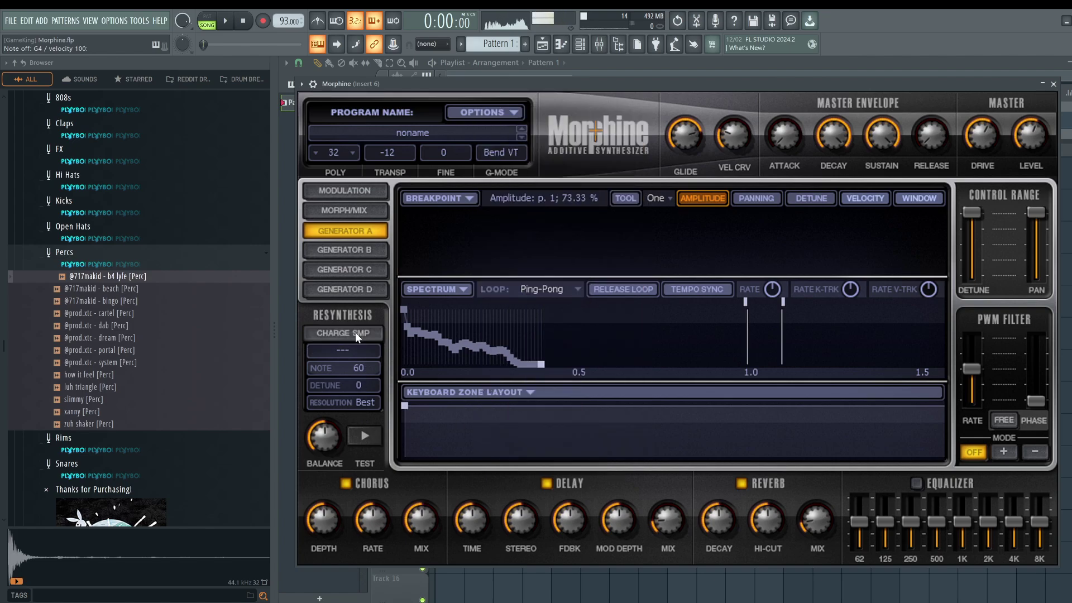
click(408, 291)
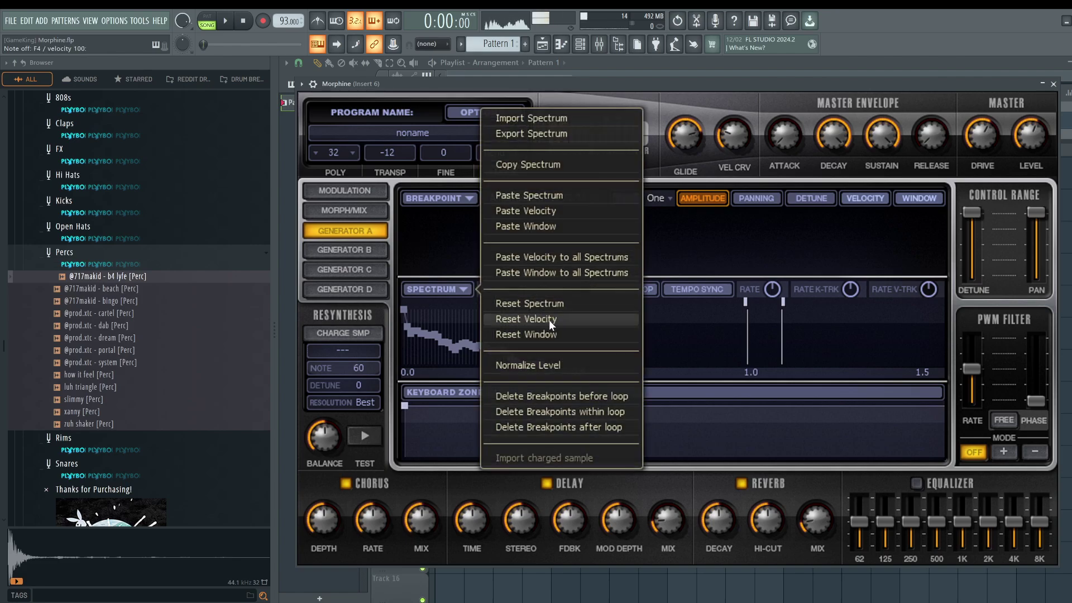
click(548, 306)
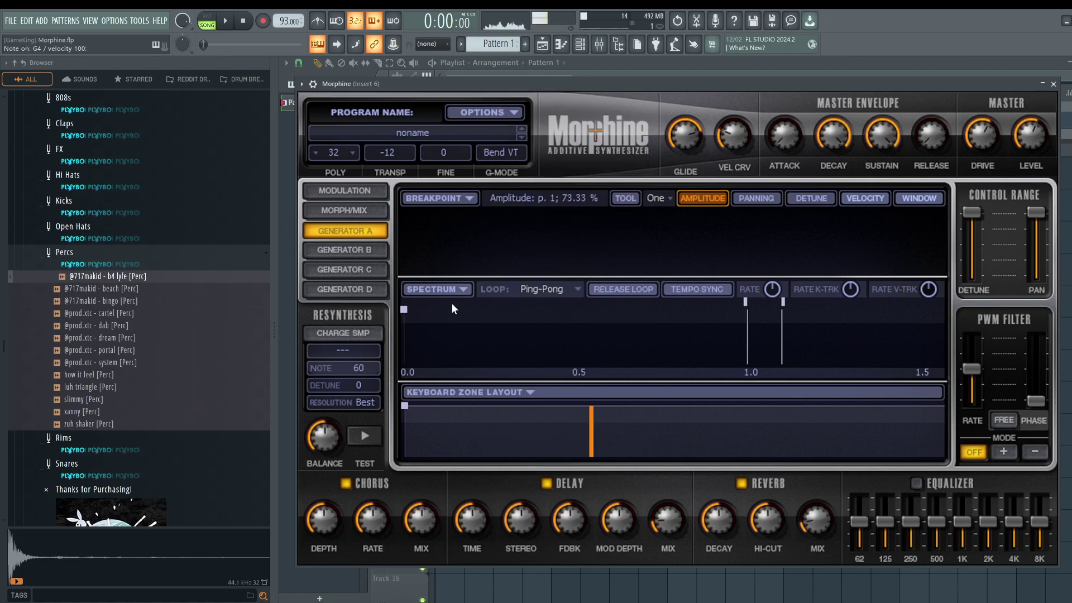
- Draw the first three partials in descending amplitude, view the harmonic tool options, and erase the partials
drag(415, 235, 408, 219)
click(662, 199)
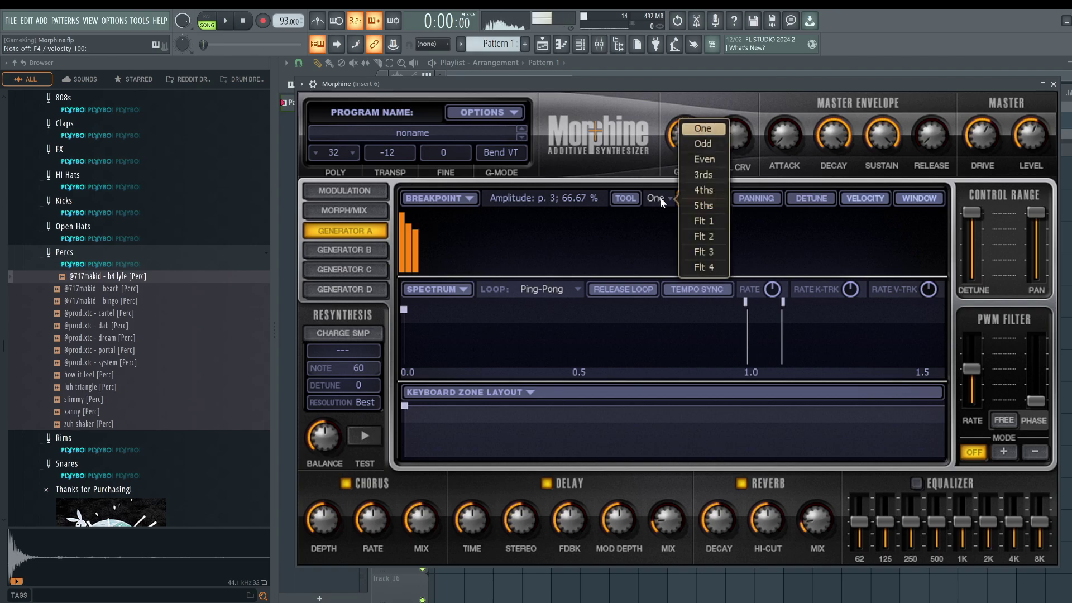
click(660, 198)
click(660, 198)
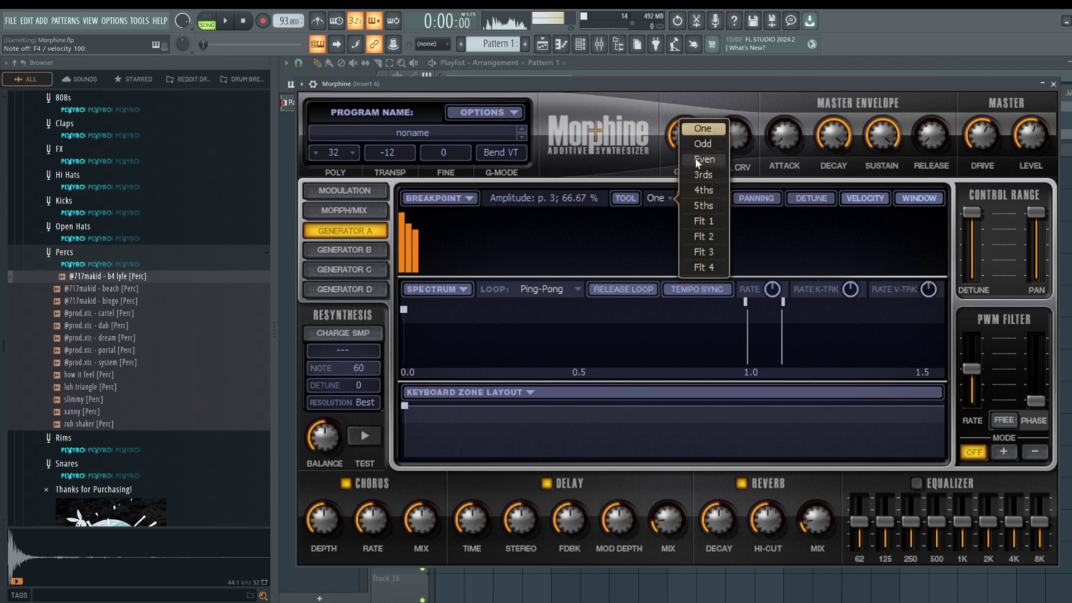
click(643, 190)
click(663, 197)
click(627, 190)
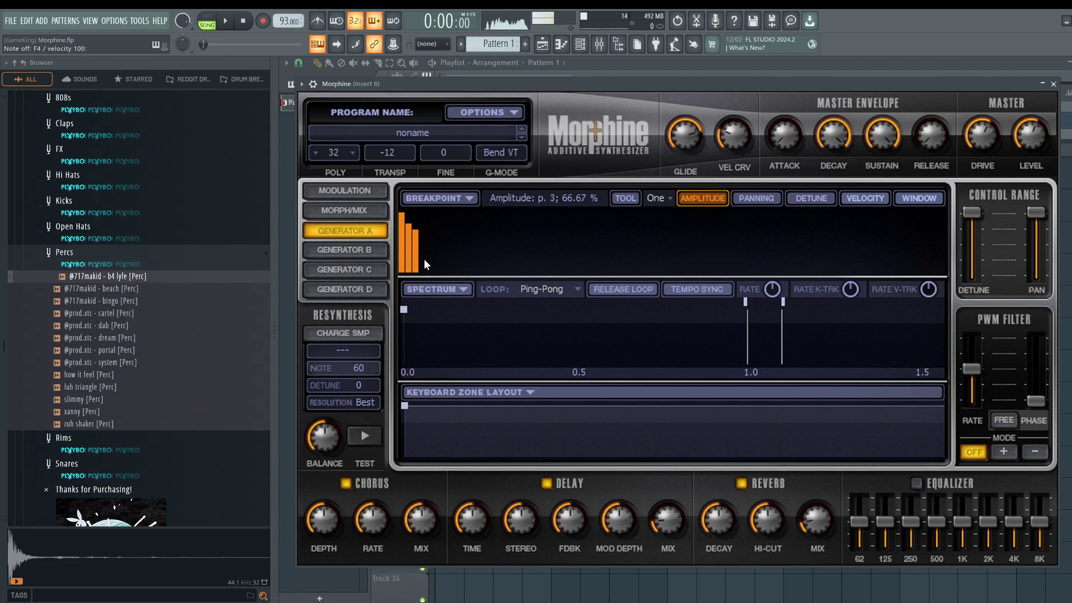
drag(424, 260, 398, 291)
- Draw all odd partials at 53.33% amplitude with the Odd tool, and lower them while auditioning the song
click(654, 199)
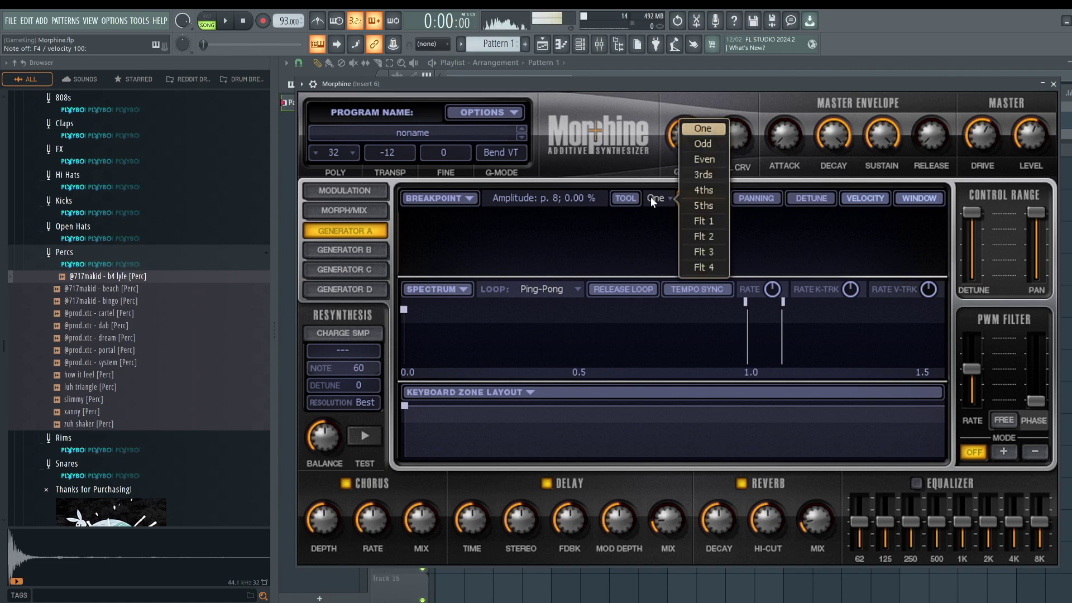
click(708, 139)
mouse_move(469, 222)
mouse_down()
mouse_move(383, 203)
mouse_move(379, 188)
mouse_up()
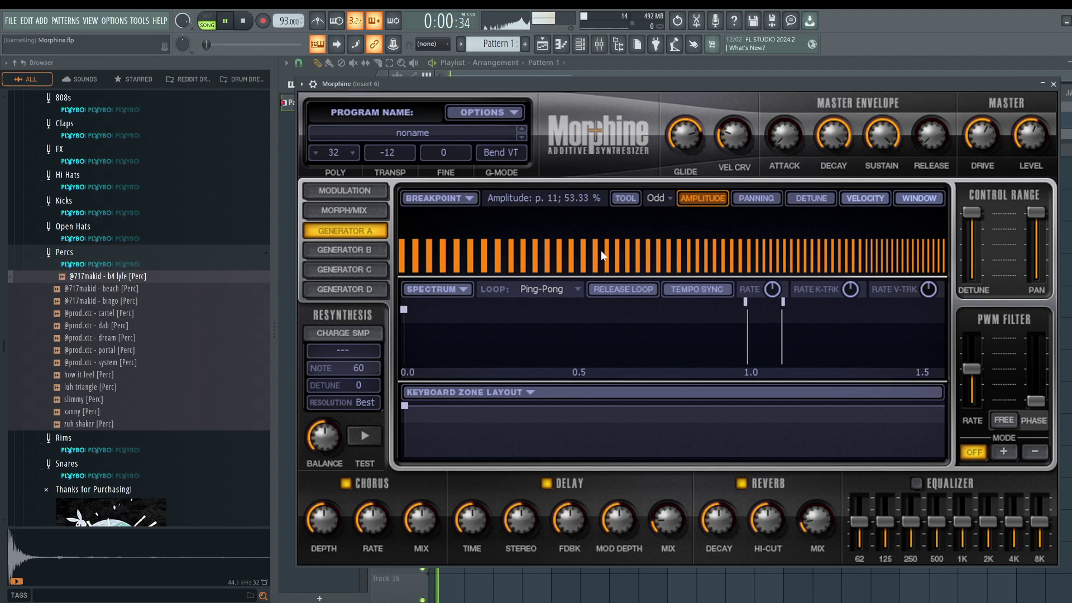
drag(488, 245, 485, 253)
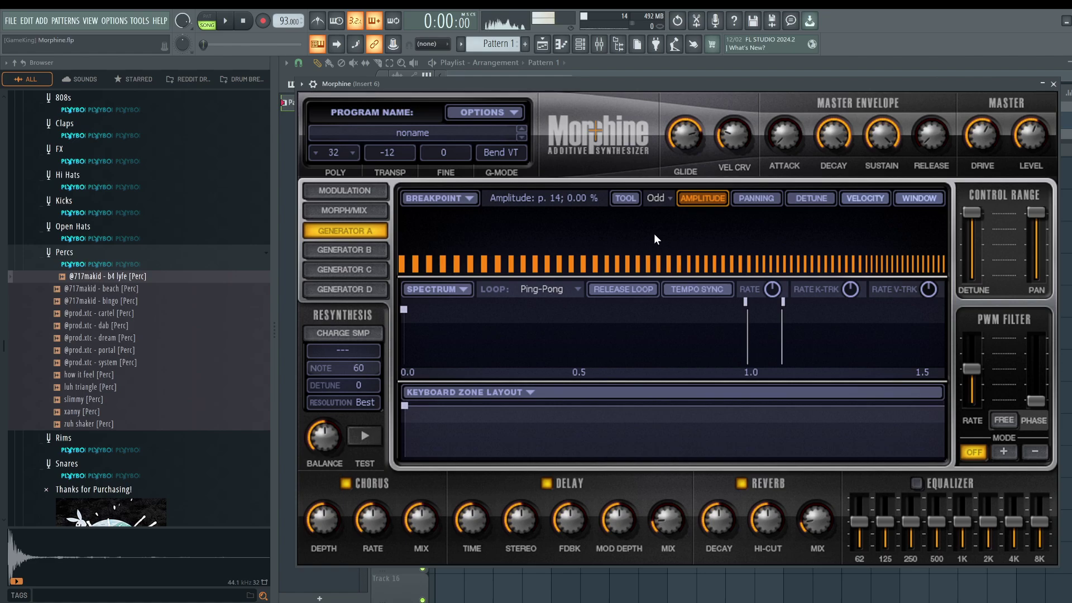
- Erase the odd partials from the upper end with the One tool, auditioning the remaining low ones with the song
click(665, 198)
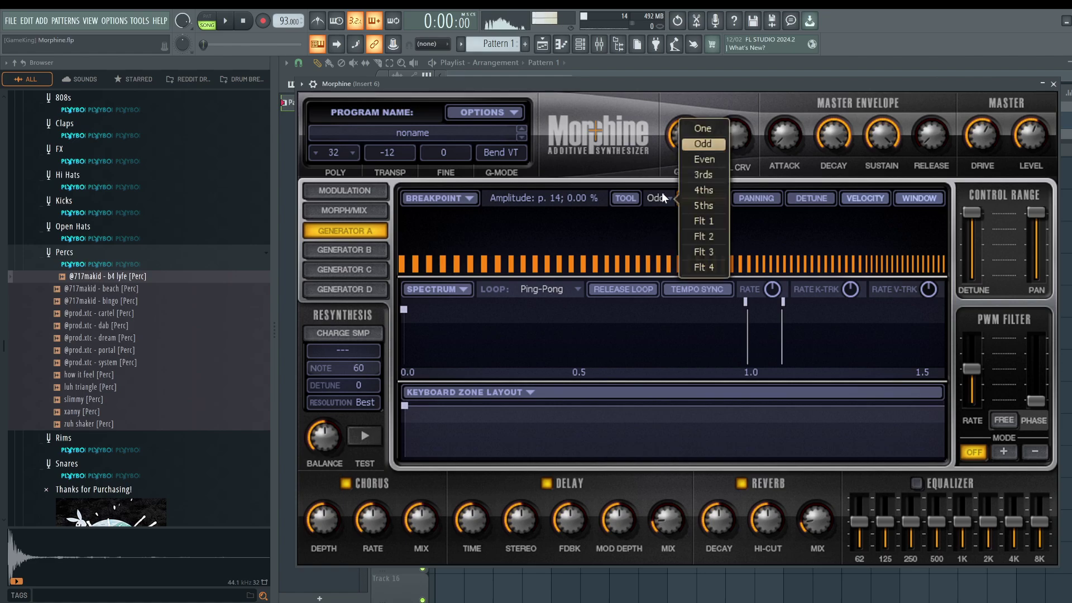
click(706, 130)
drag(679, 251, 967, 285)
drag(678, 269, 670, 266)
key(space)
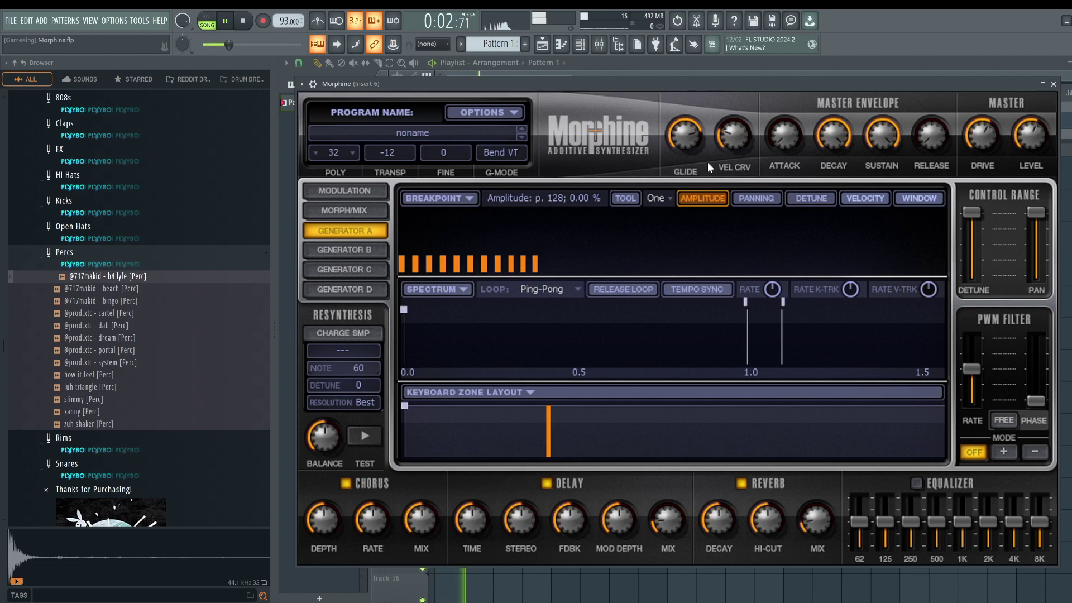
key(space)
click(657, 199)
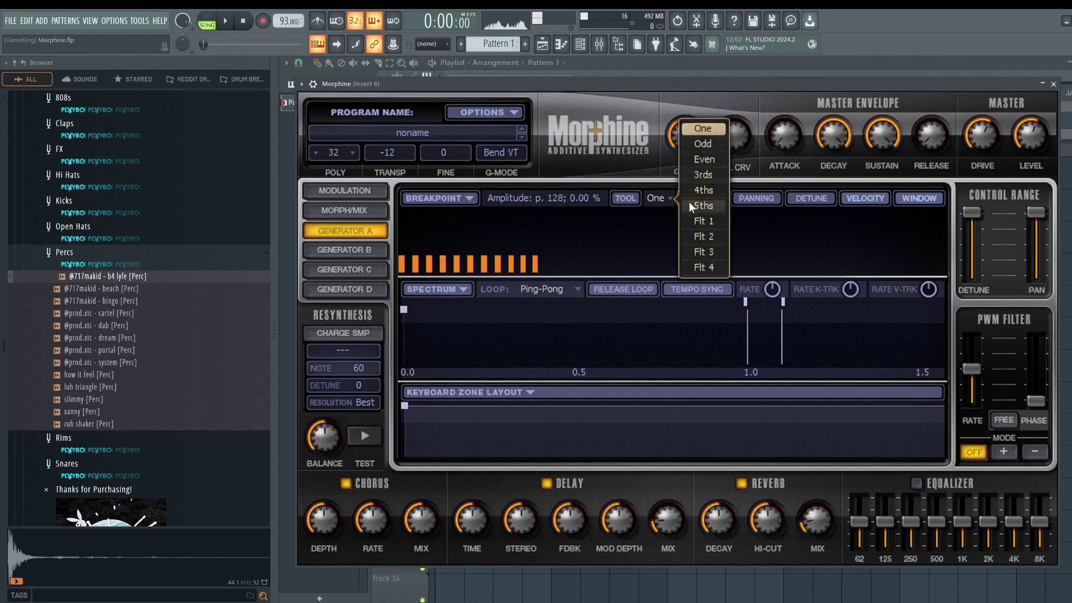
drag(564, 263, 476, 282)
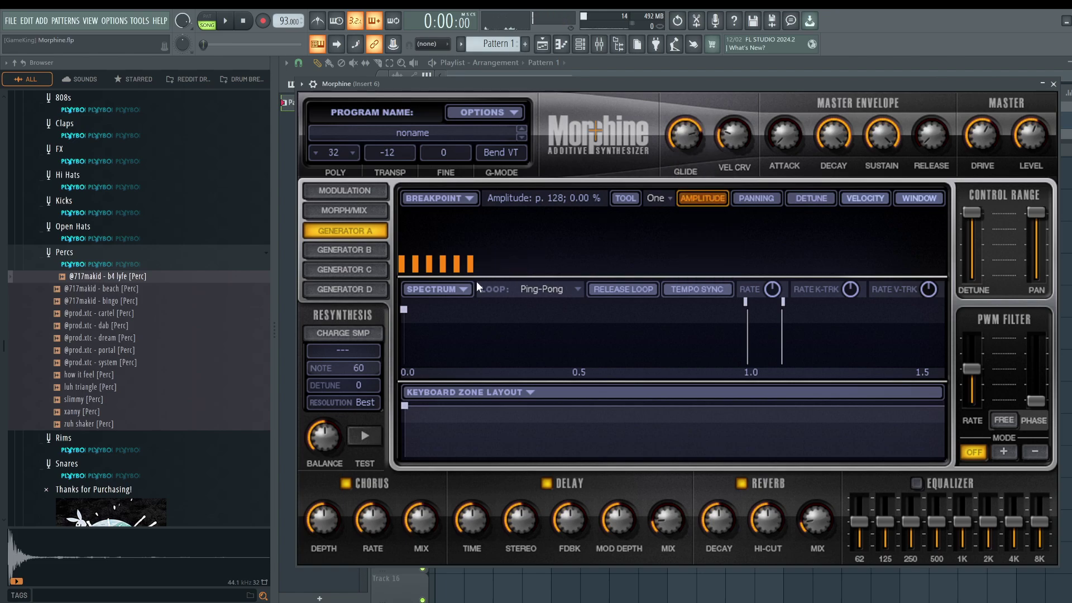
- Draw all even partials at 38.67% amplitude using the Even tool
click(666, 199)
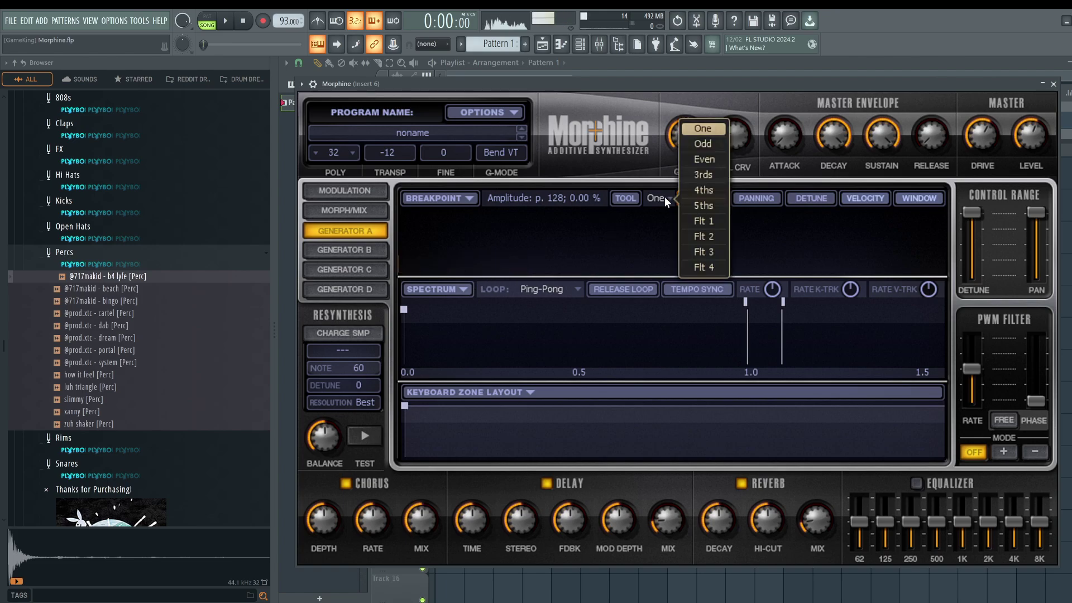
click(704, 159)
click(491, 229)
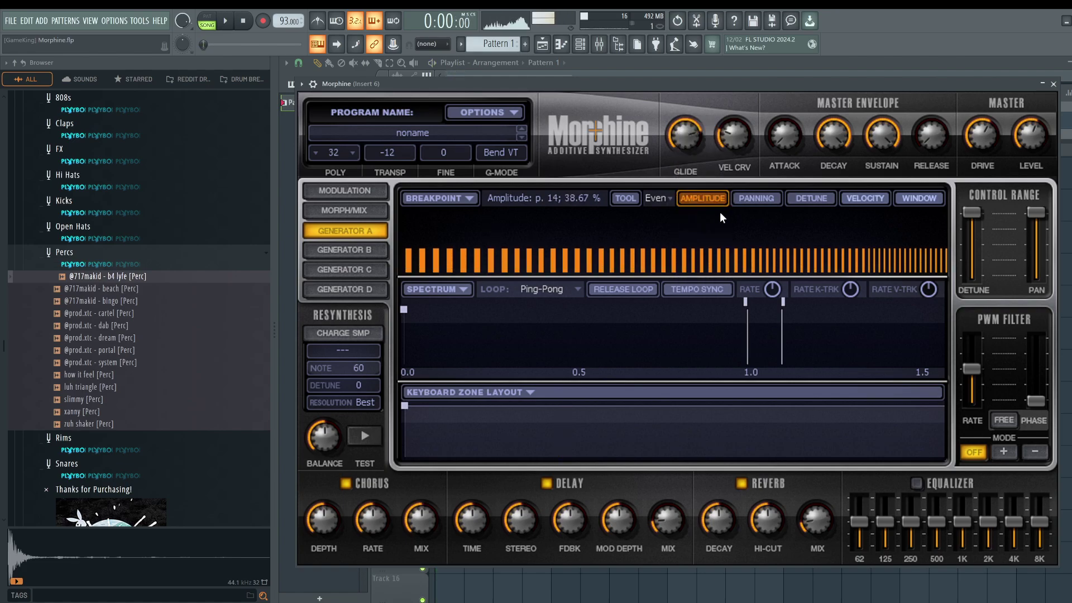
- Raise the even partials to 56.00% amplitude and erase the upper ones while auditioning the song
drag(720, 274, 977, 293)
key(space)
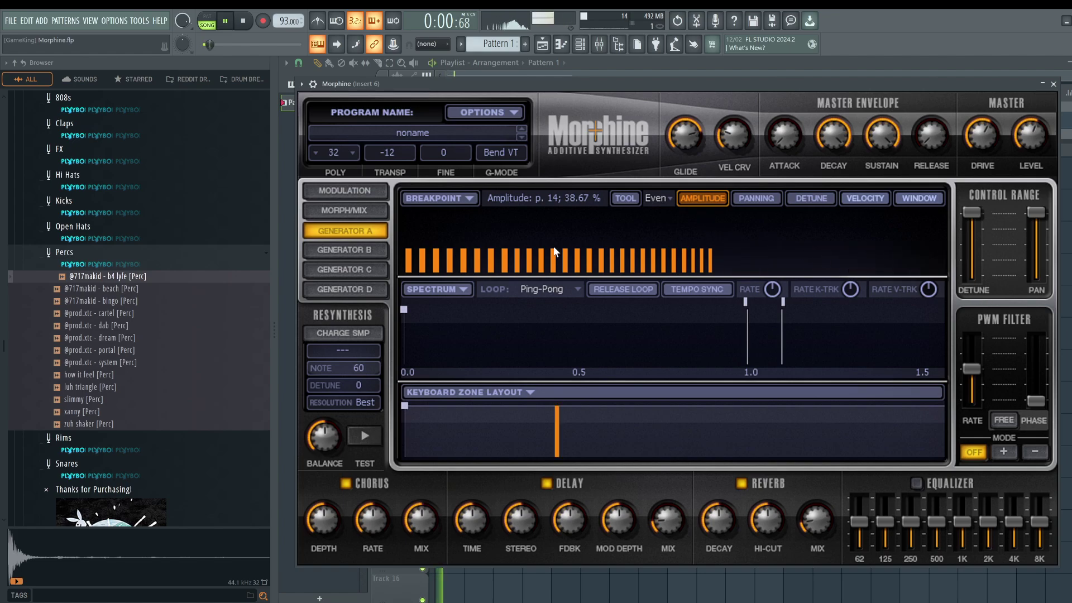
drag(630, 260, 694, 266)
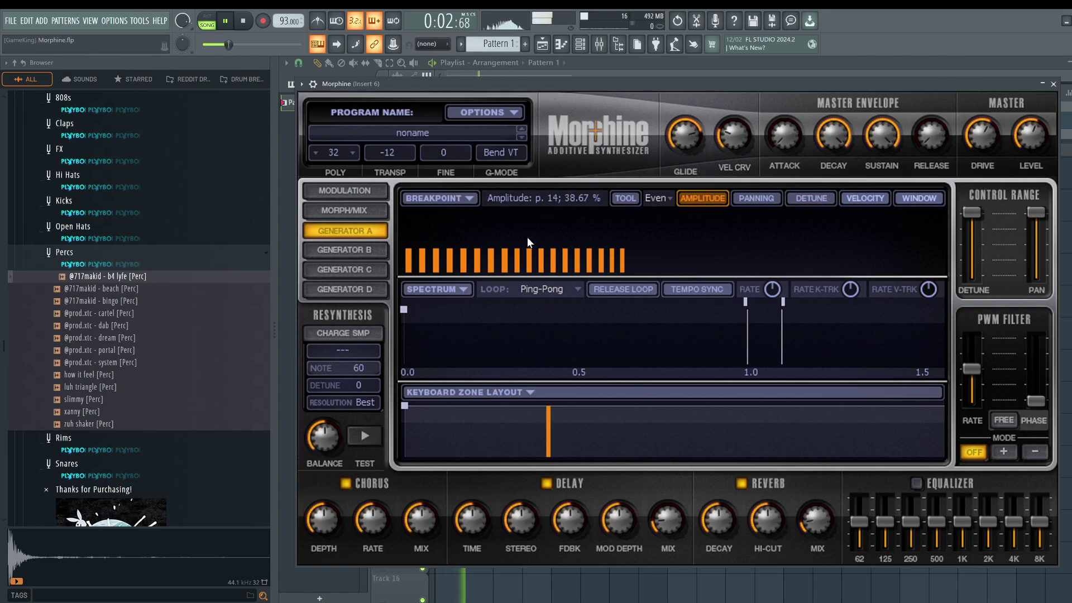
drag(526, 250, 523, 239)
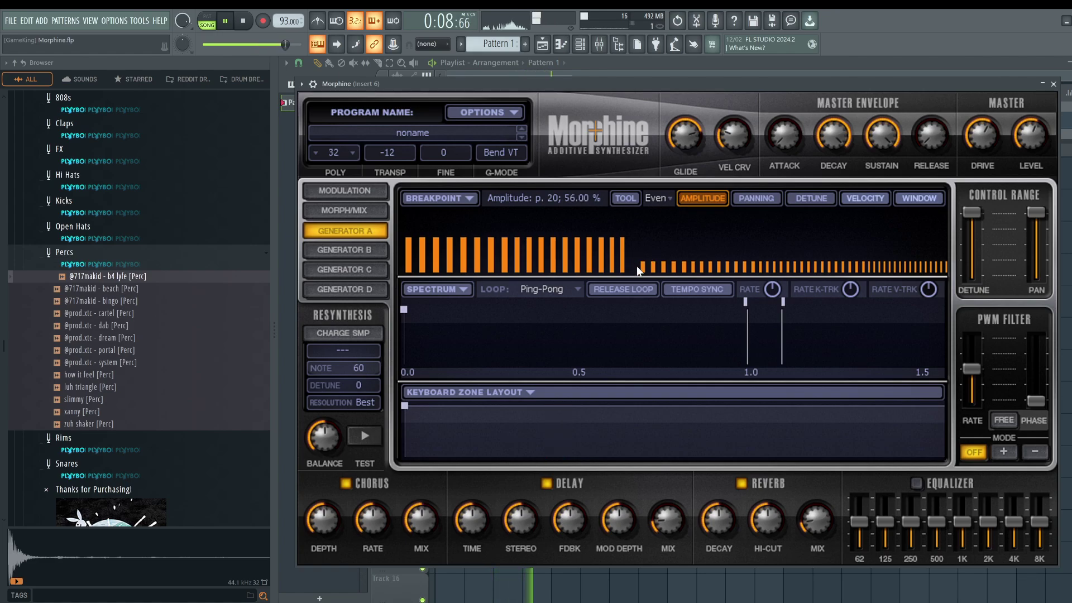
drag(639, 267, 938, 334)
key(space)
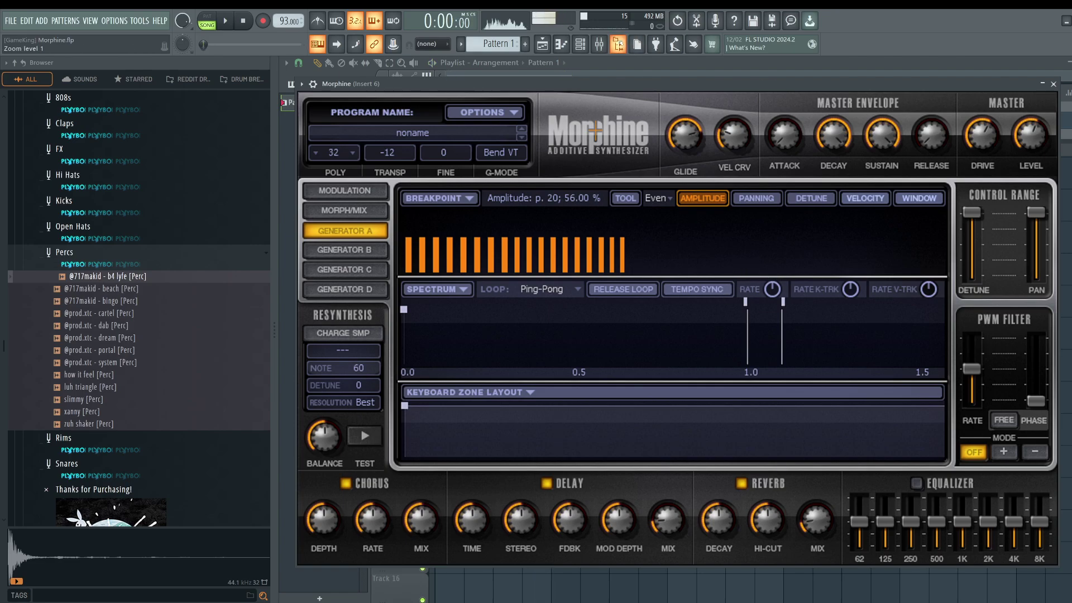
- Hide the browser and try the control range detune and pan sliders while auditioning the song
key(alt+F8)
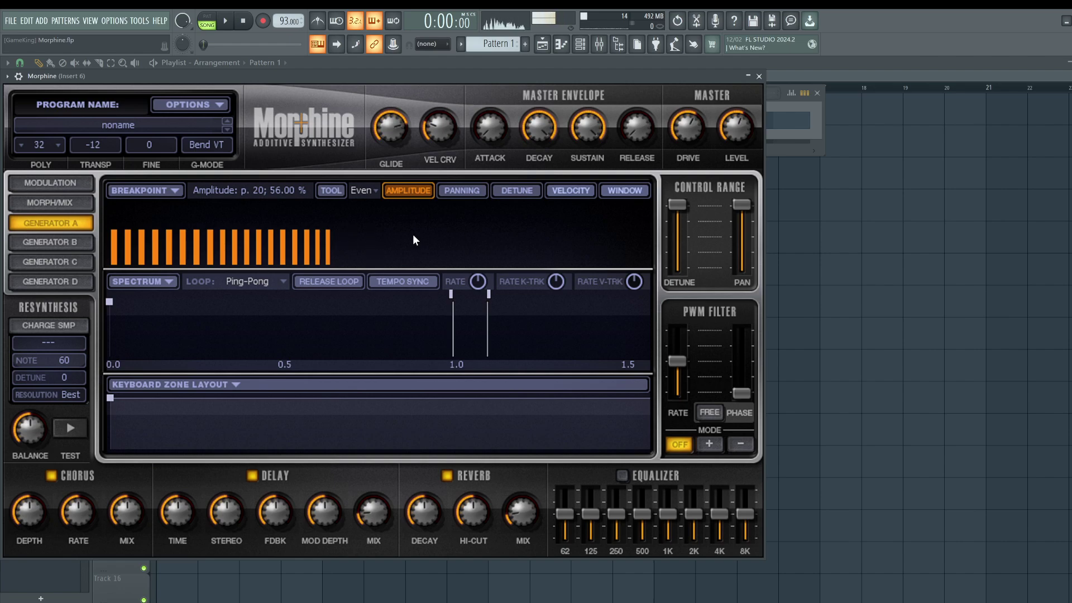
key(space)
drag(678, 205, 742, 204)
key(space)
key(space)
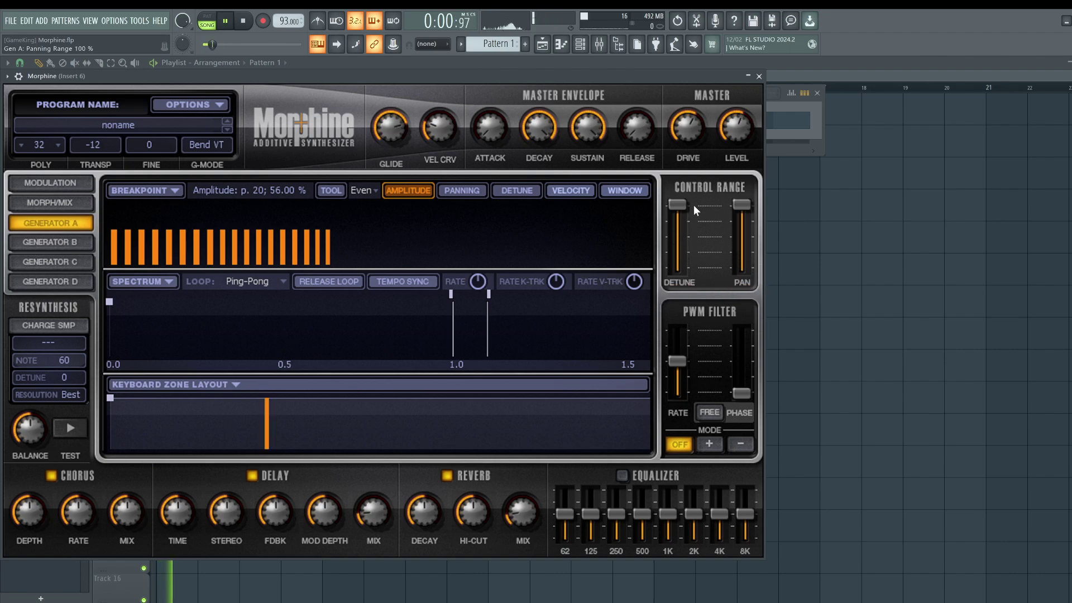
key(space)
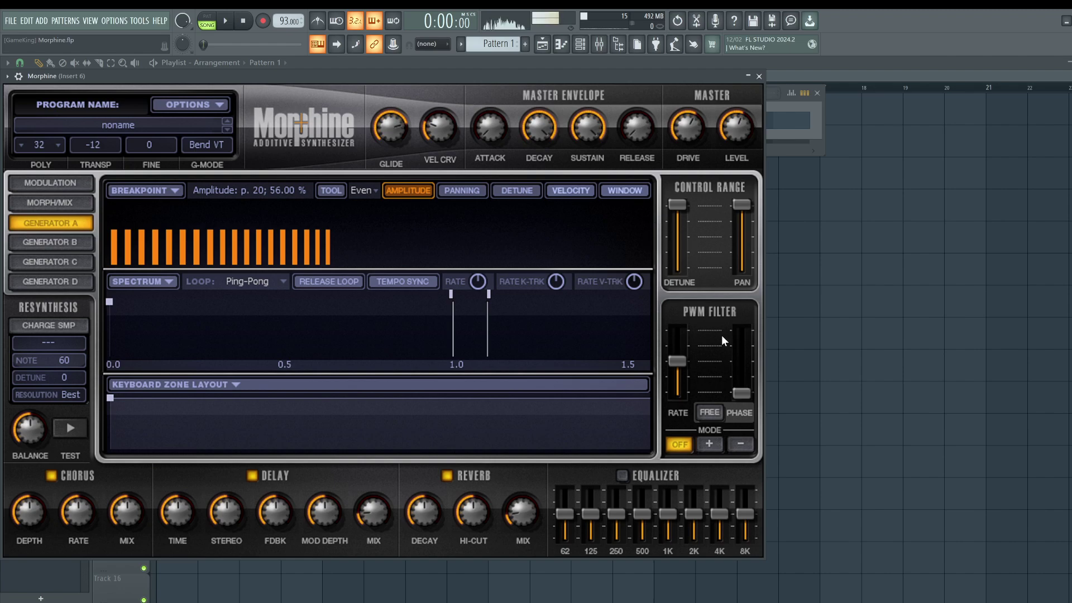
- Switch the PWM filter to plus mode and raise its phase and rate while auditioning the song
mouse_move(676, 366)
mouse_down()
mouse_move(677, 335)
mouse_move(678, 373)
mouse_up()
key(space)
click(709, 444)
drag(741, 391, 741, 341)
drag(685, 385, 685, 358)
key(space)
- Add odd partials below the height of the even ones with the Odd tool, and erase the upper odd partials and higher remaining harmonics while auditioning
click(378, 191)
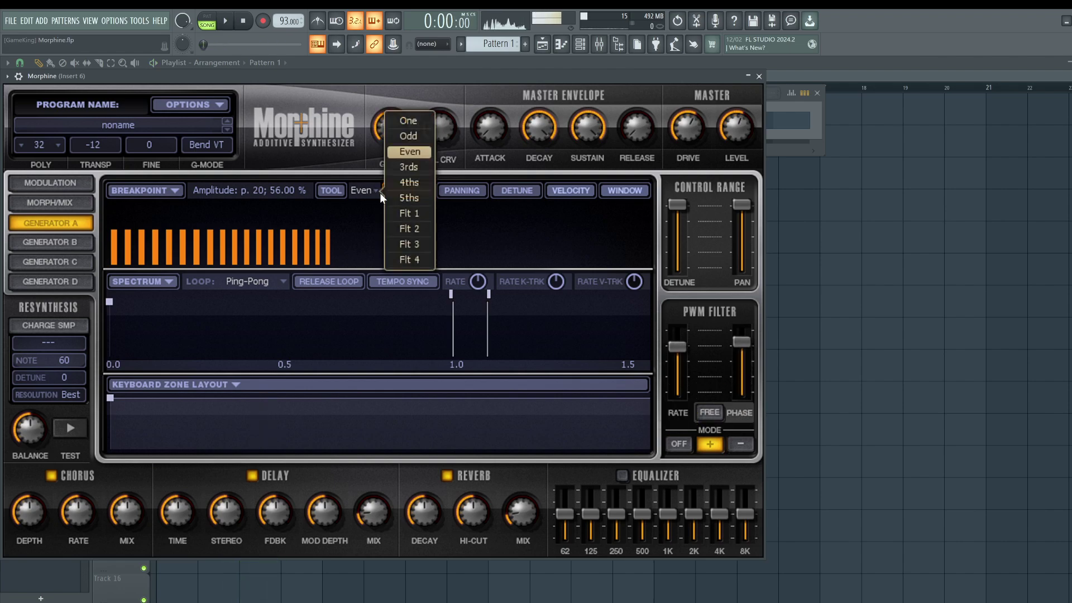
click(408, 136)
drag(336, 258, 324, 244)
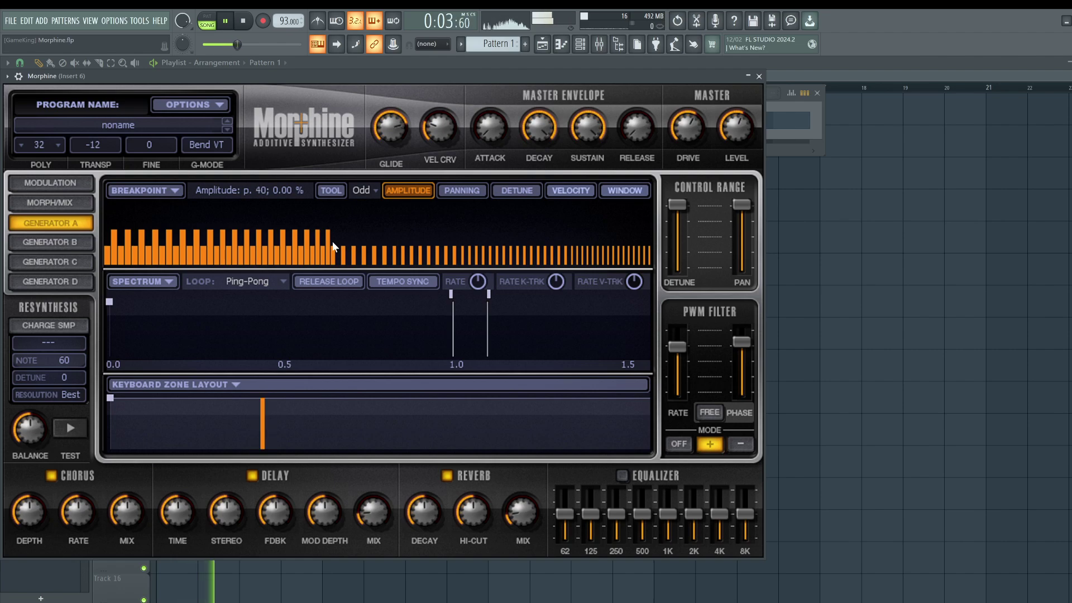
drag(360, 245, 651, 310)
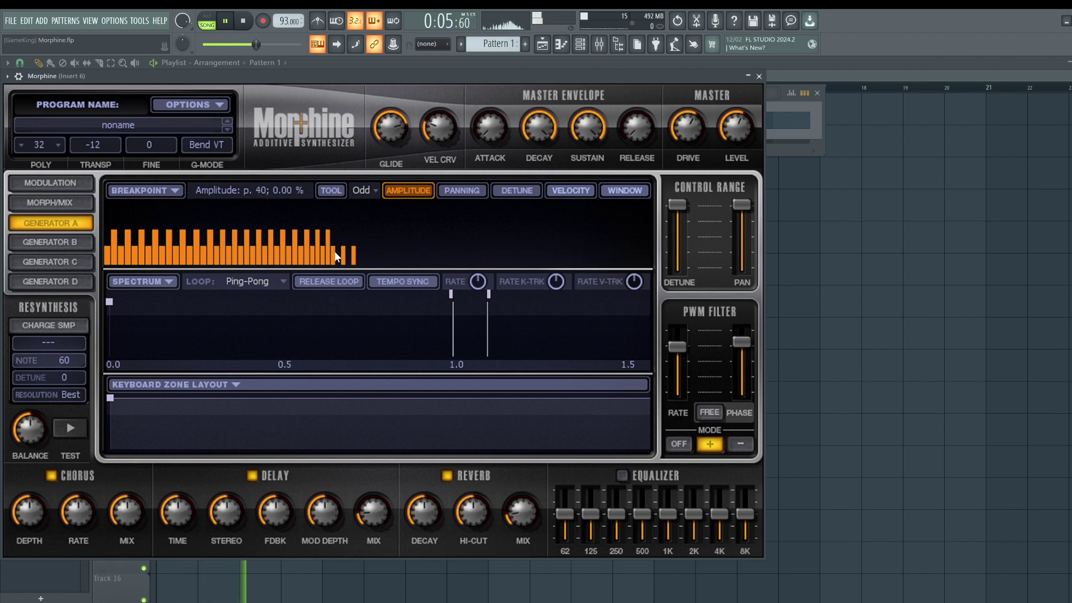
drag(354, 252, 238, 266)
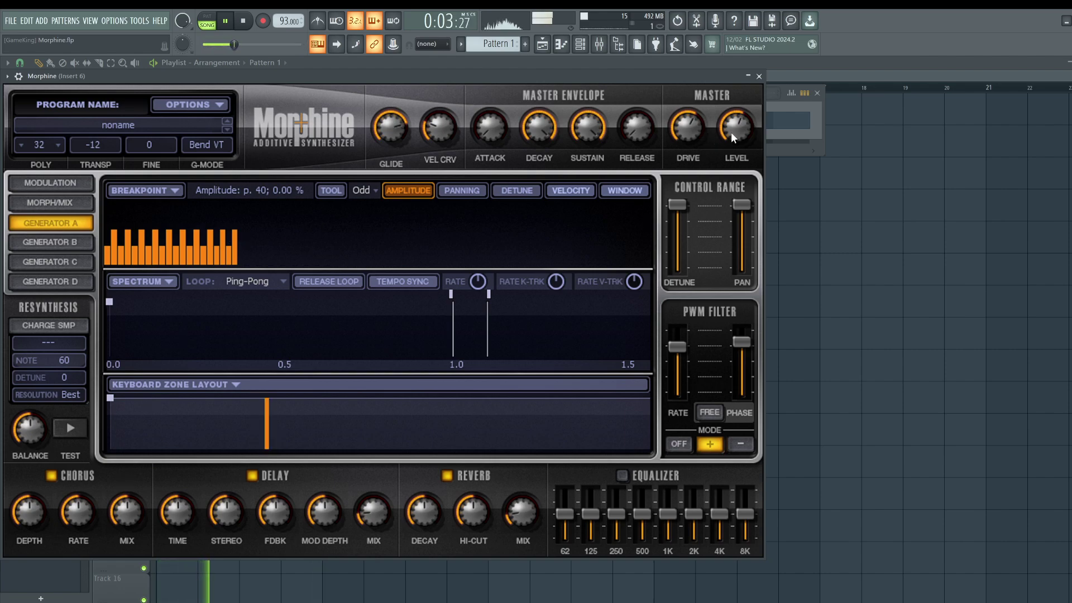
mouse_move(736, 127)
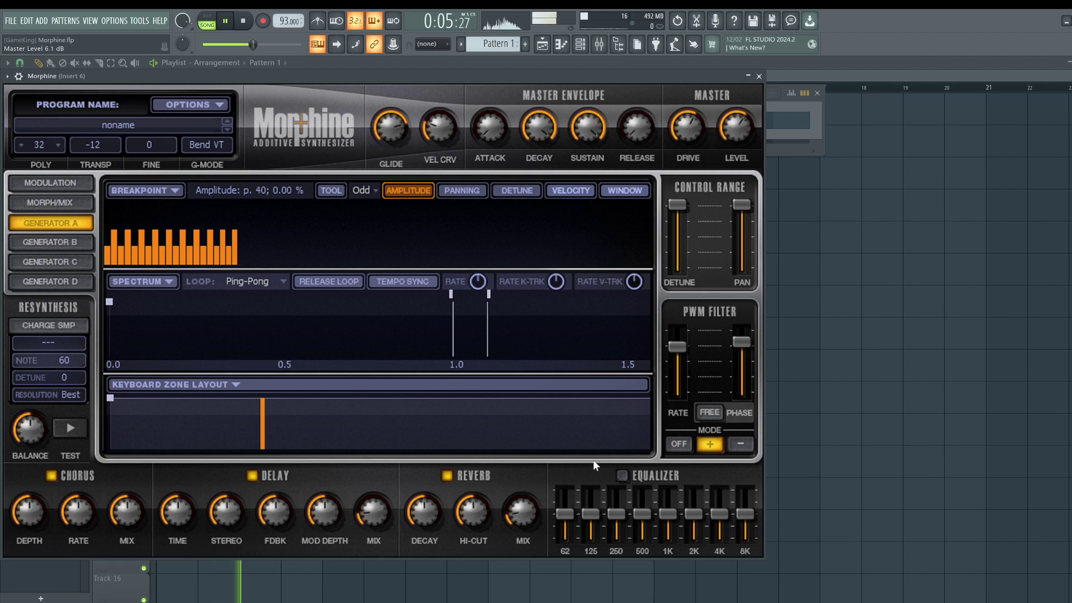
key(space)
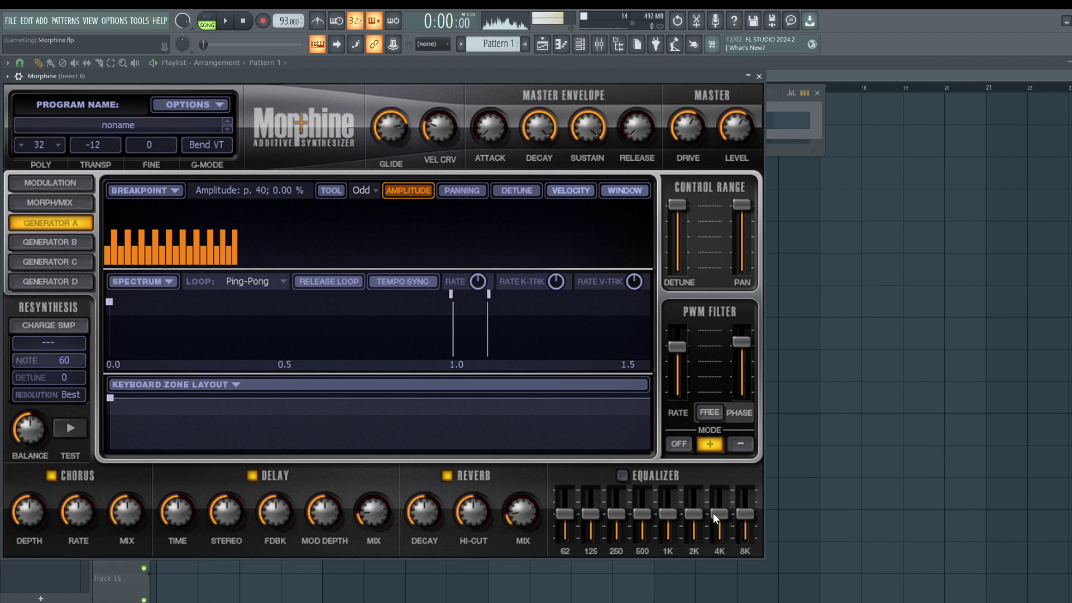
- Enable the equalizer and lower its 8K, 4K, 2K, 1K and 500 bands, with the 500 band at -2.1 dB
mouse_move(747, 518)
mouse_down()
mouse_move(747, 531)
mouse_move(694, 525)
mouse_up()
key(space)
click(622, 475)
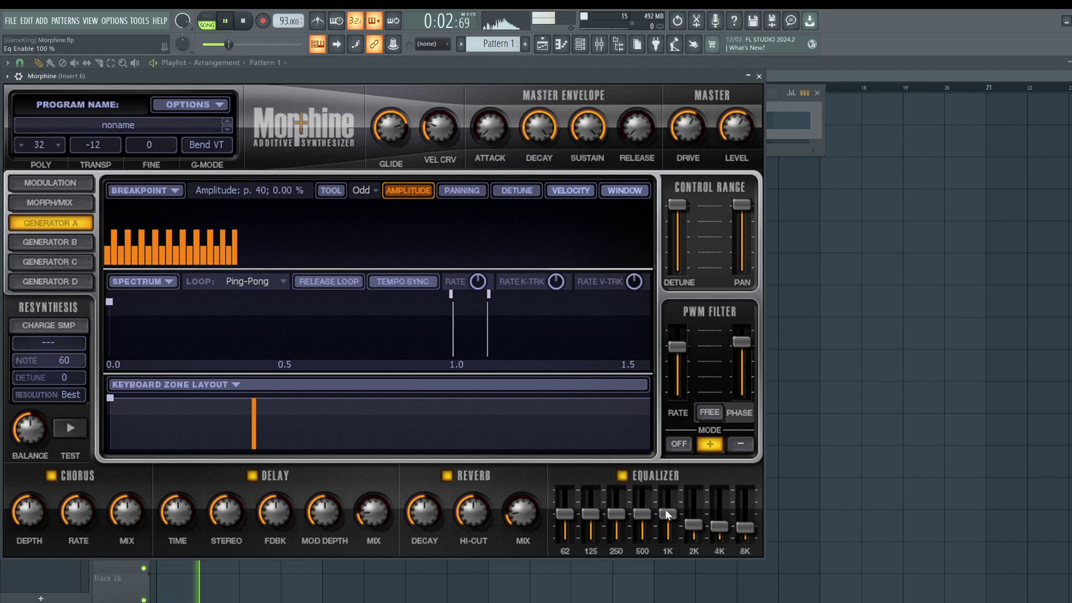
scroll(668, 517, down, 5)
scroll(649, 512, down, 2)
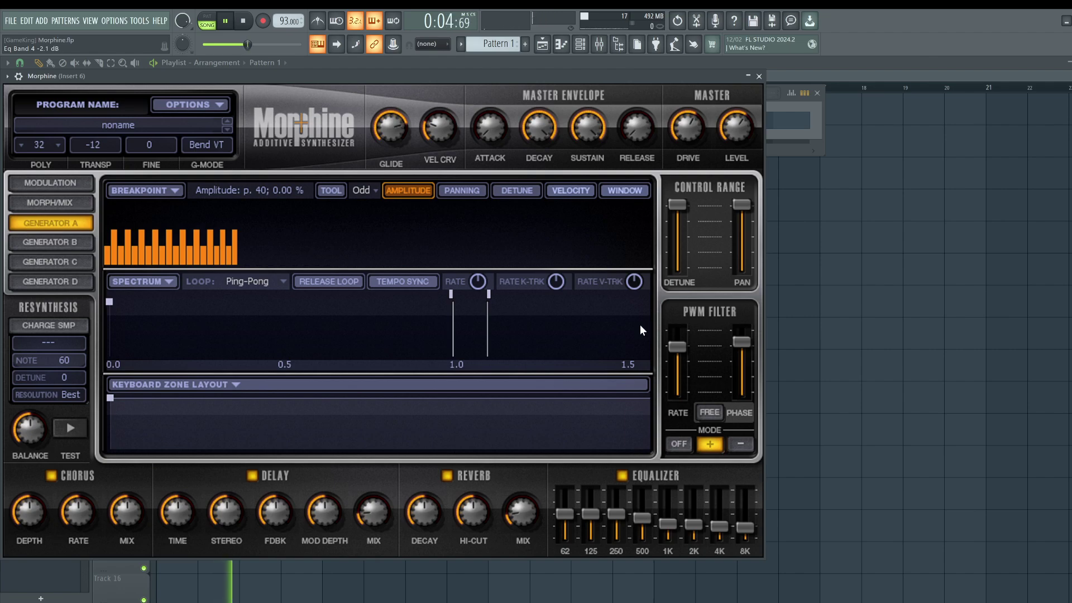
key(space)
- Clear Generator B and draw its first two partials with the One tool, the first at 94.67% amplitude, and audition them with the song
click(56, 266)
click(56, 280)
click(52, 229)
click(56, 242)
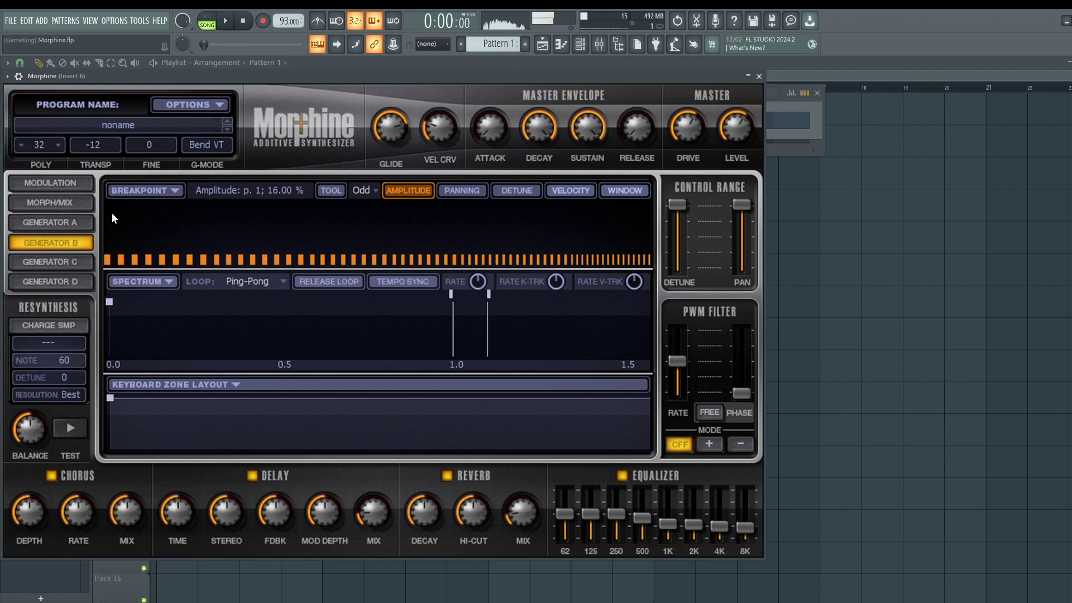
click(367, 193)
click(414, 118)
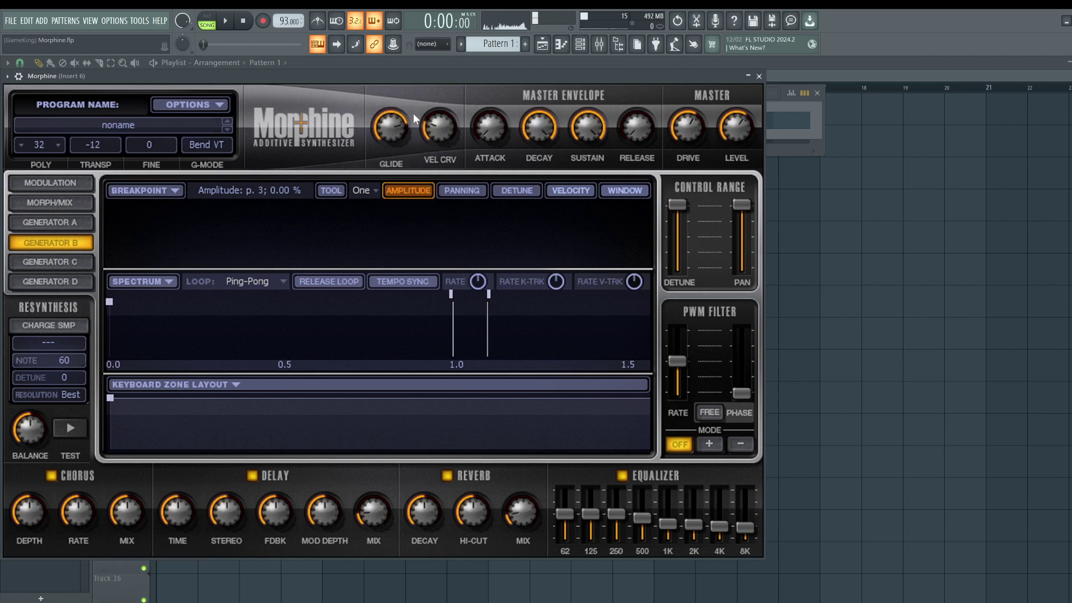
drag(114, 215, 110, 212)
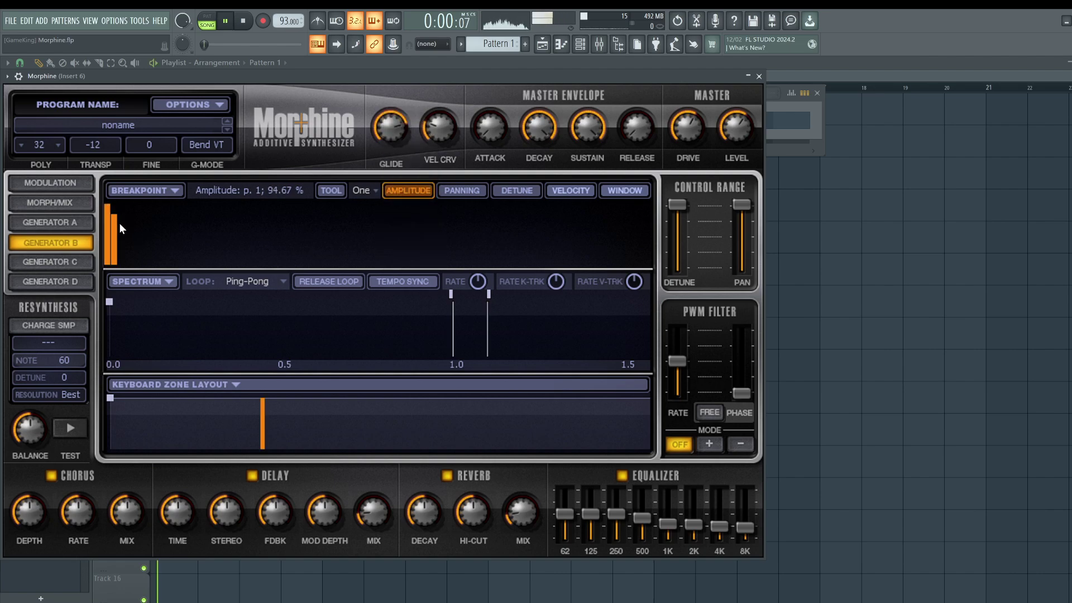
key(space)
key(space)
key(space)
- Compare the partials of Generator A and Generator B, and play test notes
click(66, 223)
click(67, 241)
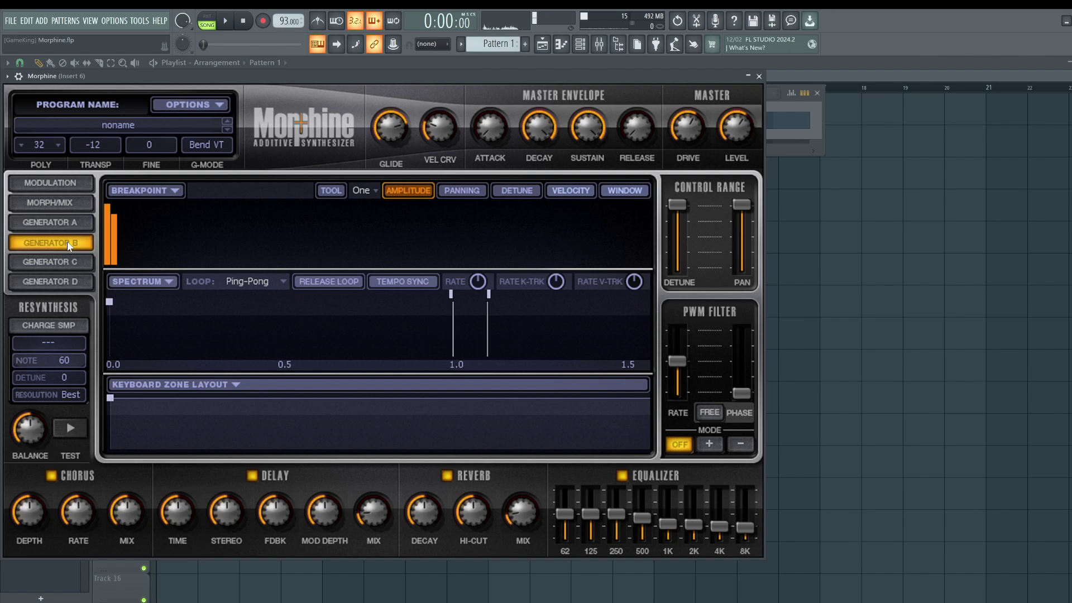
click(59, 229)
click(66, 245)
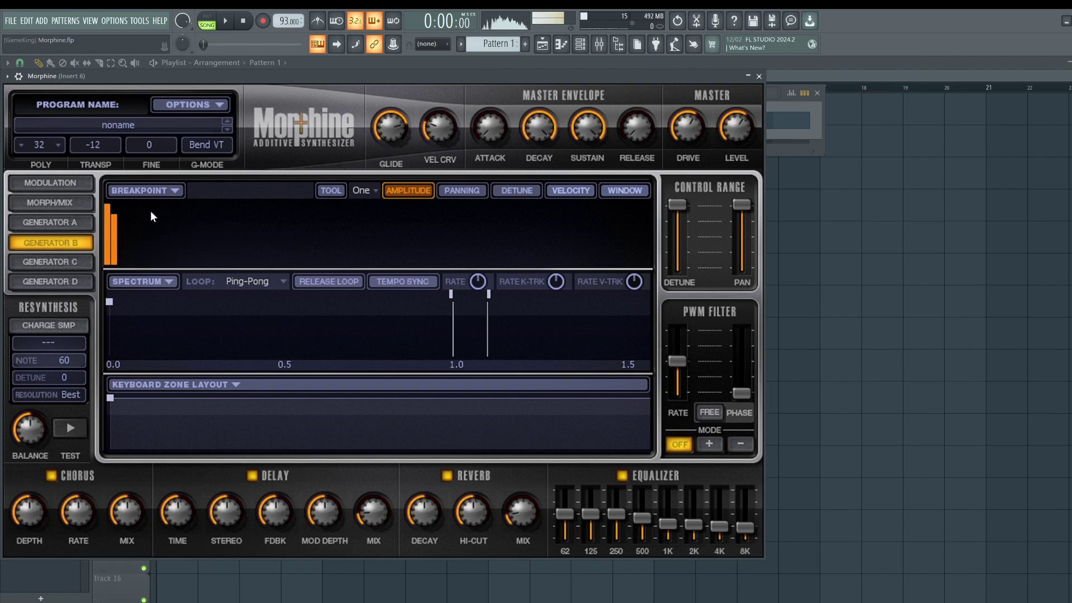
key(c)
key(m)
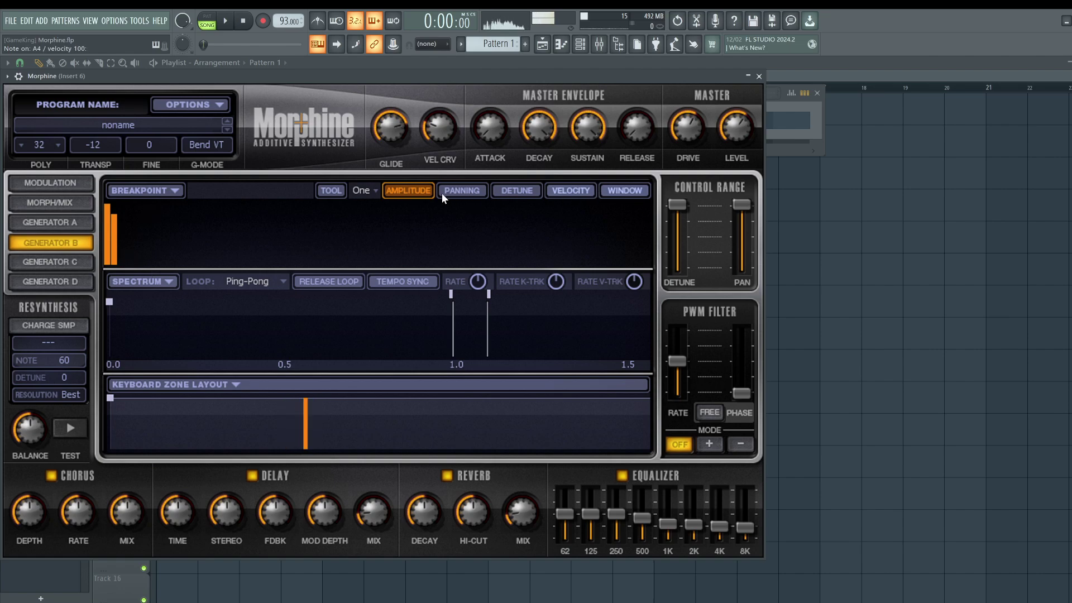
- Draw detune offsets on Generator A's low partials, with the first partial at -2.70%, while auditioning the song
key(space)
click(78, 220)
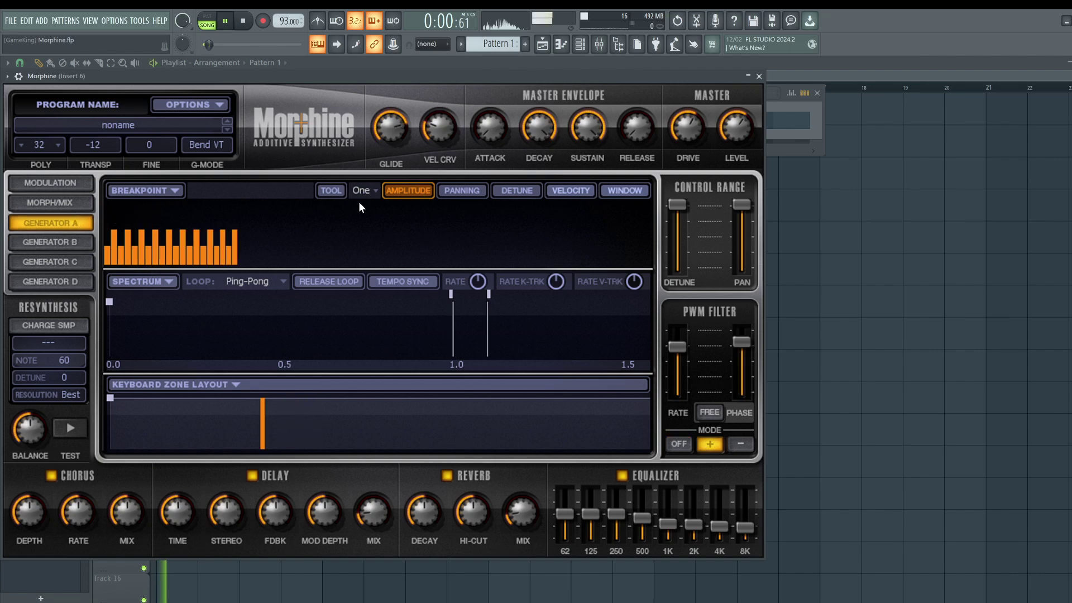
click(516, 191)
mouse_move(191, 226)
mouse_down()
mouse_move(101, 233)
mouse_move(182, 236)
mouse_move(105, 218)
mouse_move(166, 242)
mouse_move(181, 231)
mouse_move(108, 238)
mouse_move(185, 232)
mouse_move(104, 233)
mouse_up()
key(space)
key(space)
key(space)
- Look through Generator A's velocity, window and amplitude views and its breakpoint options
click(567, 191)
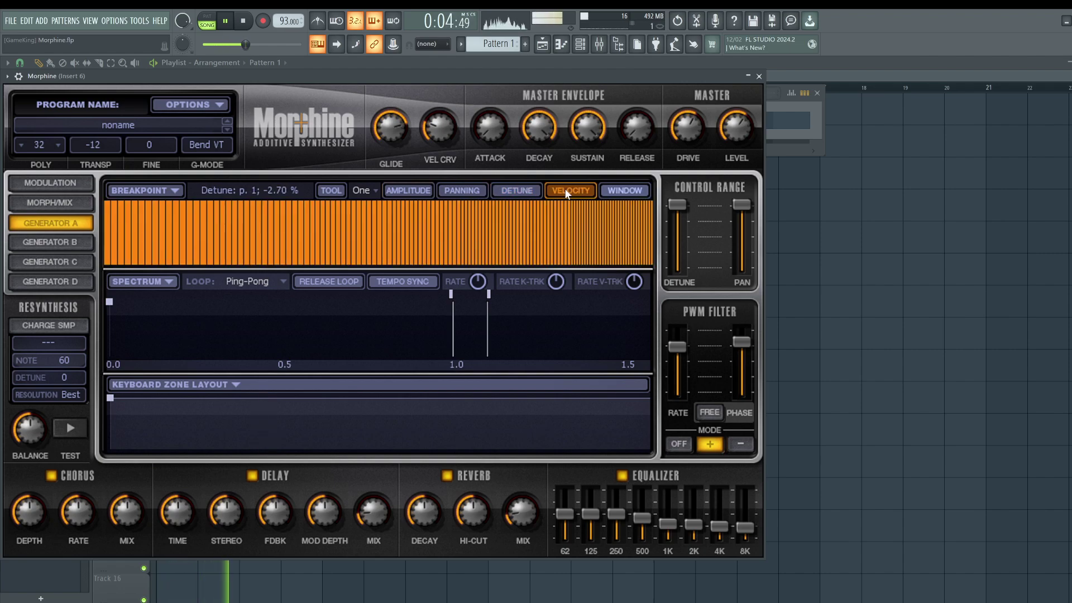
click(626, 191)
click(427, 191)
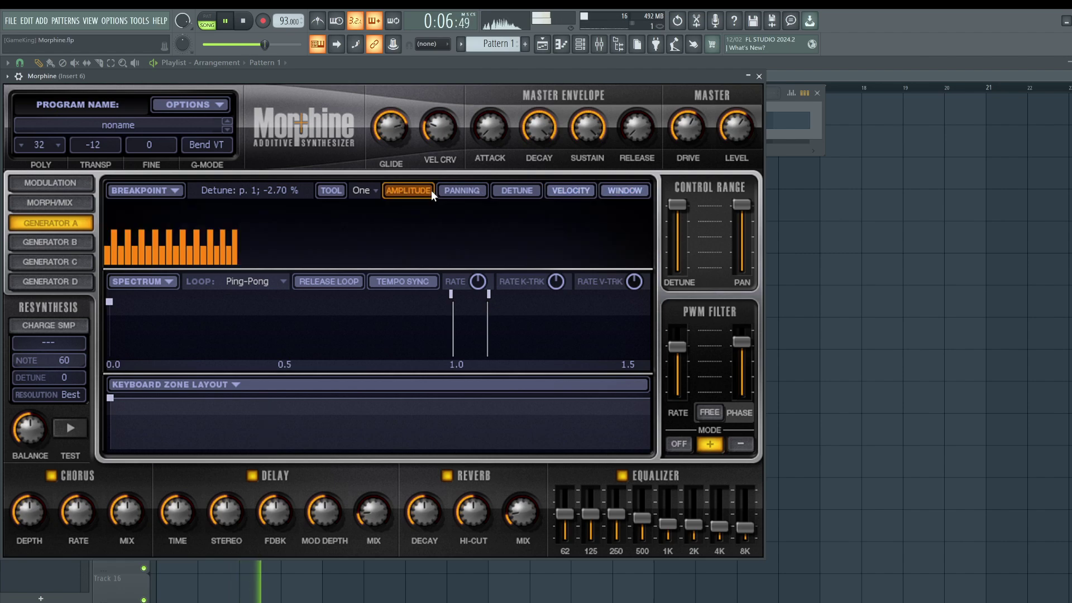
click(170, 192)
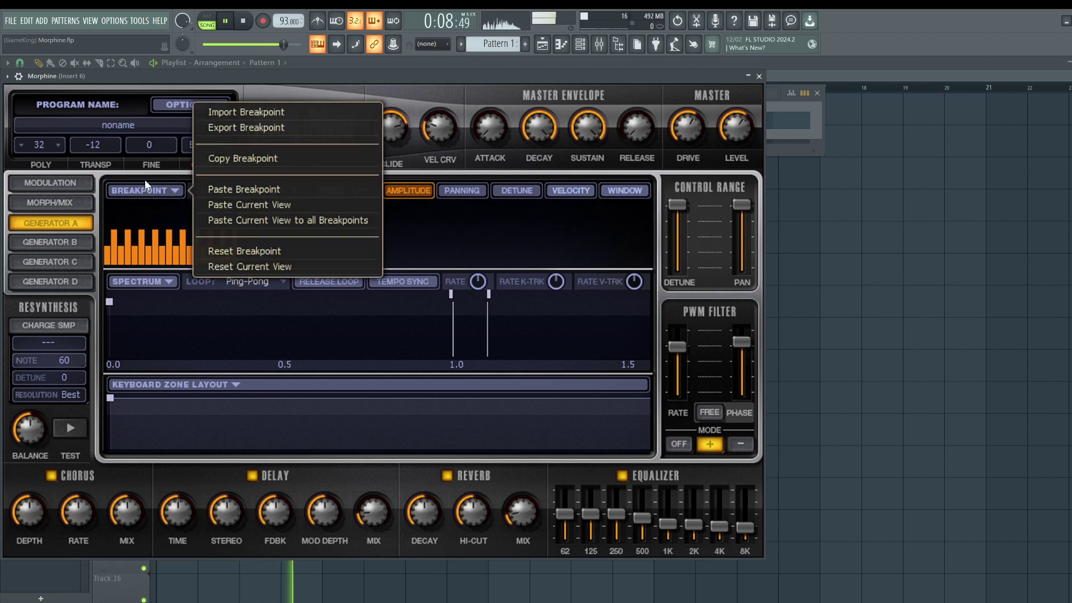
click(145, 180)
- Try drawing extra partials in Generator B, and view its velocity and detune settings
click(59, 240)
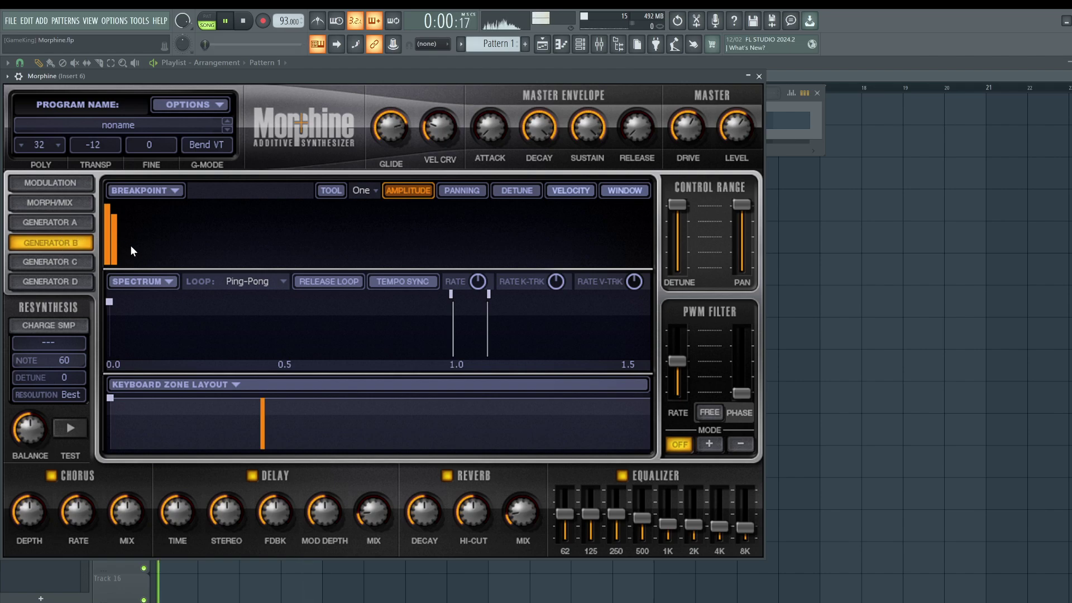
mouse_move(127, 217)
mouse_down()
mouse_move(291, 242)
mouse_move(183, 297)
mouse_move(130, 301)
mouse_up()
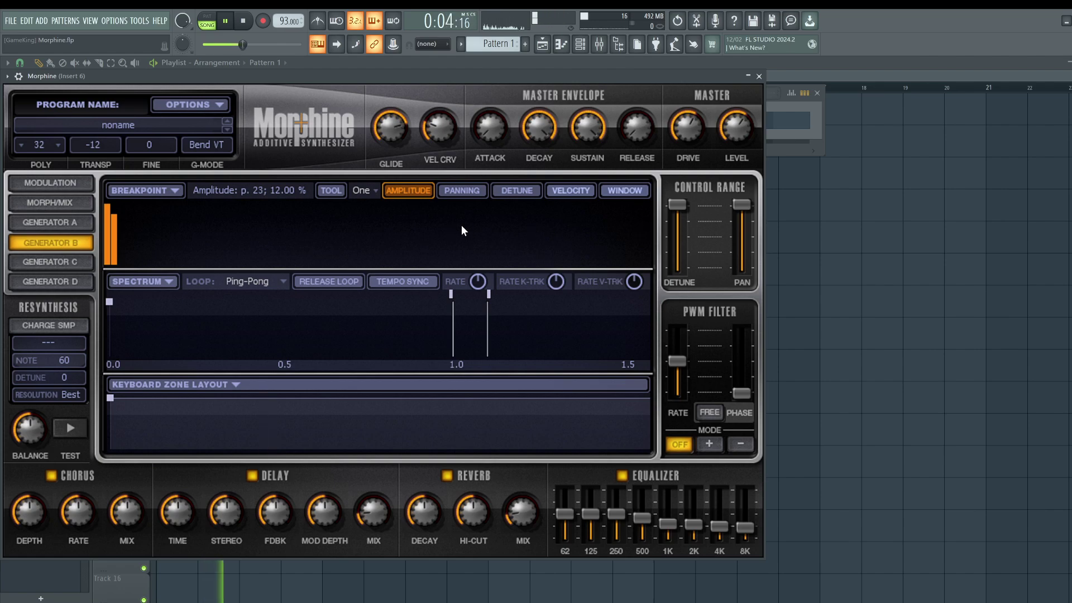
click(569, 190)
click(531, 190)
click(408, 191)
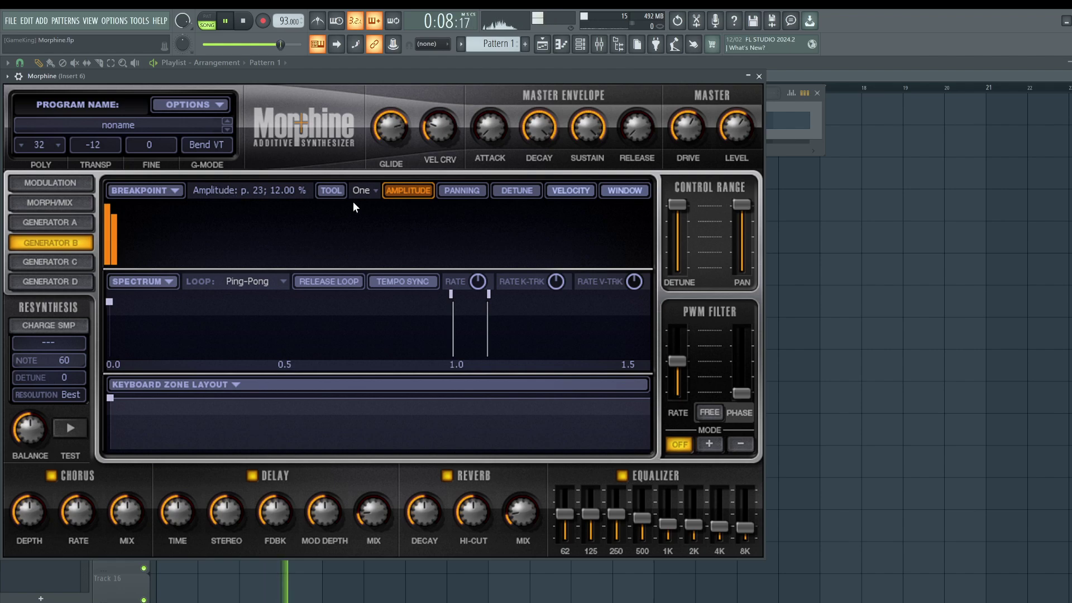
- View the available glide modes without changing Bend VT, and stop playback
click(190, 143)
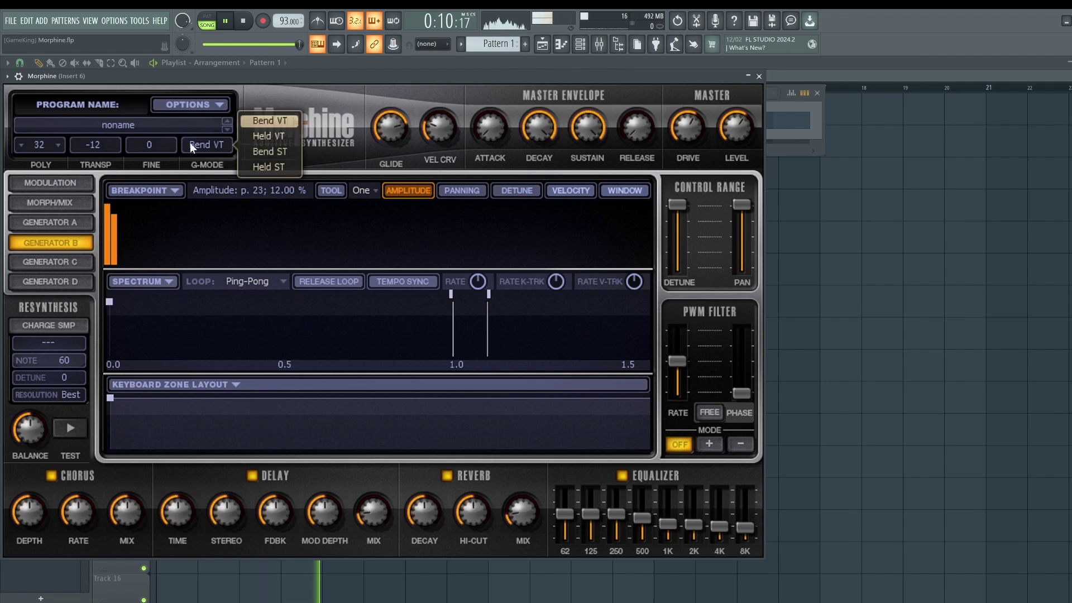
click(190, 136)
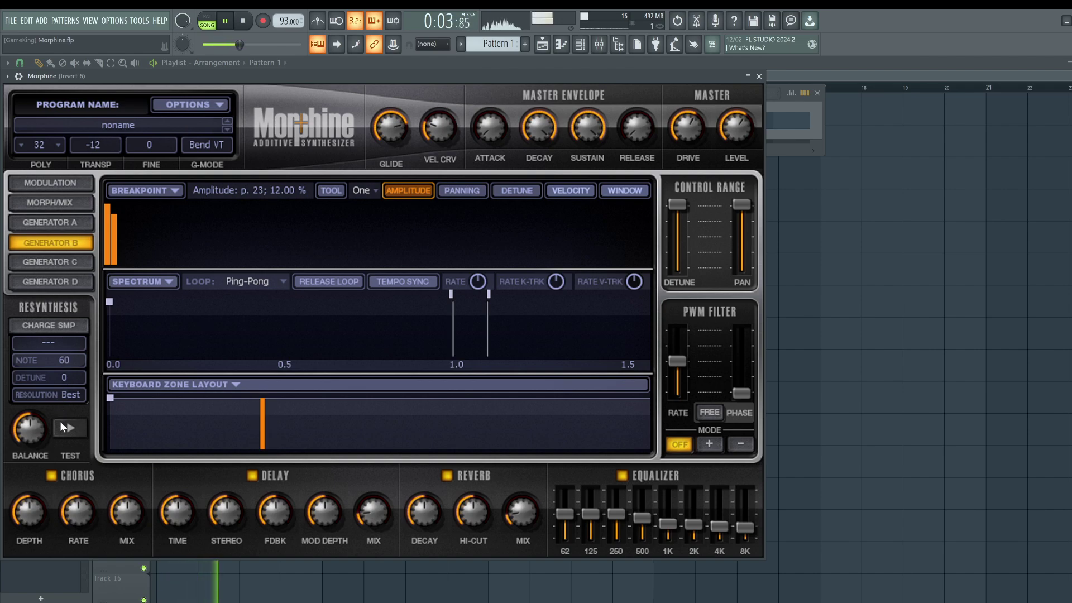
key(space)
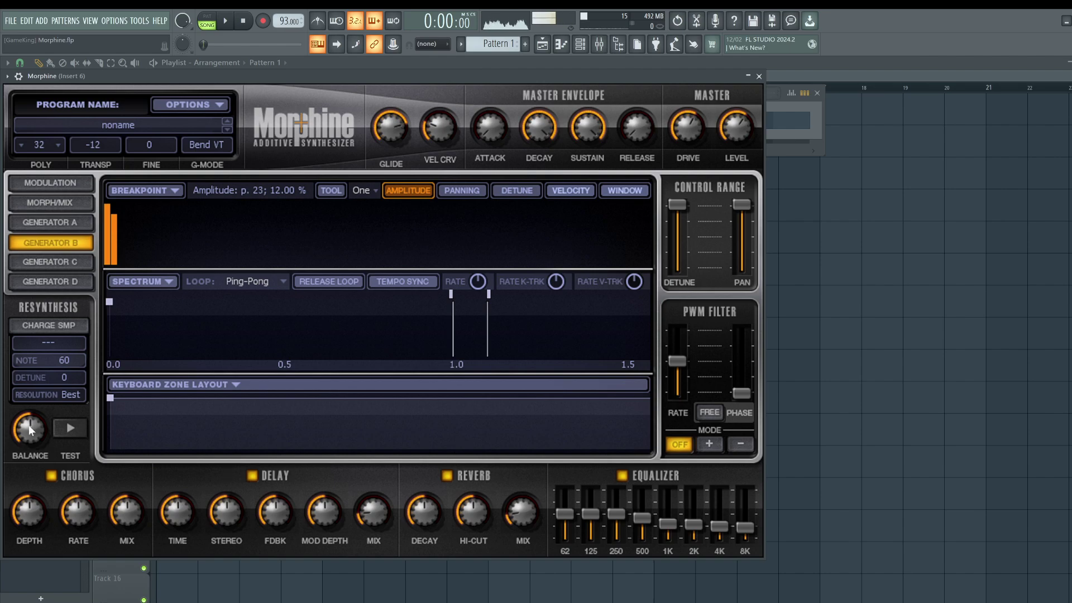
- Move the morph point between Generators A and B to X 52%, Y 100% in the Morph/Mix page while auditioning the song
click(50, 203)
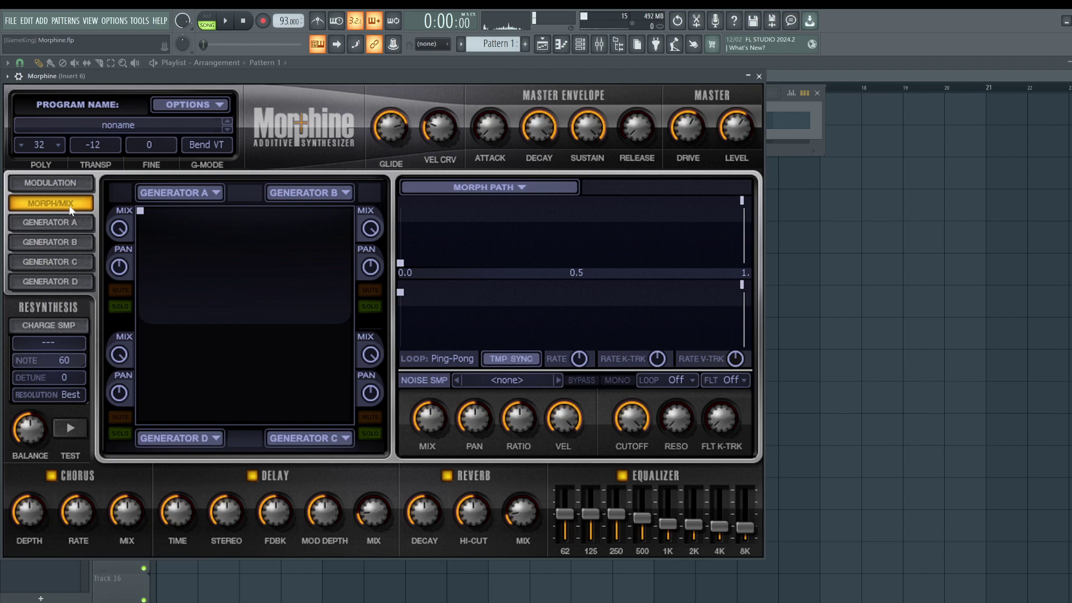
click(59, 185)
click(55, 207)
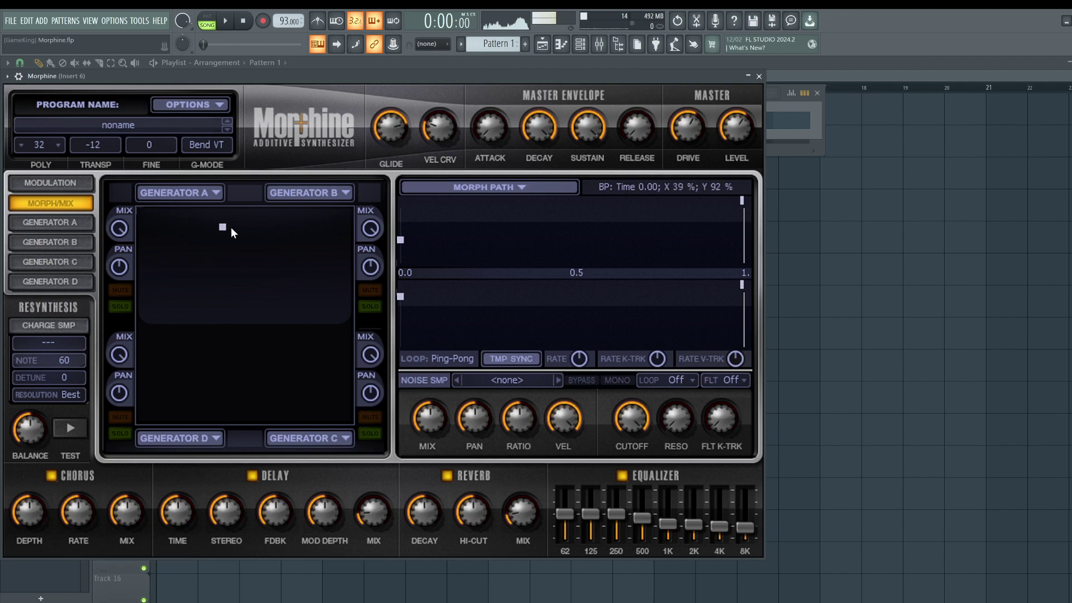
drag(232, 226, 273, 201)
key(space)
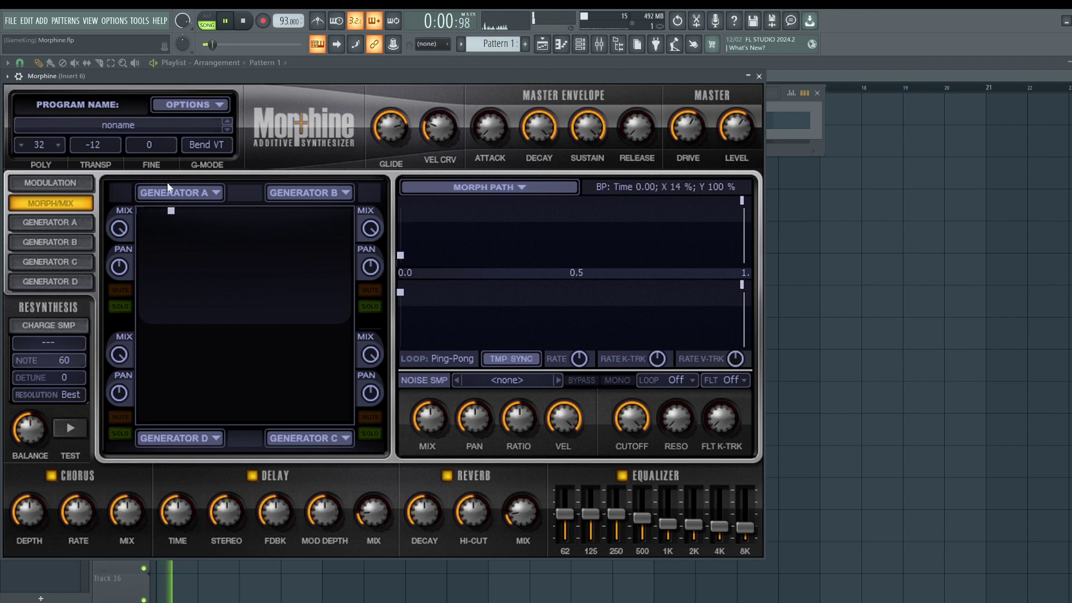
drag(168, 211, 251, 212)
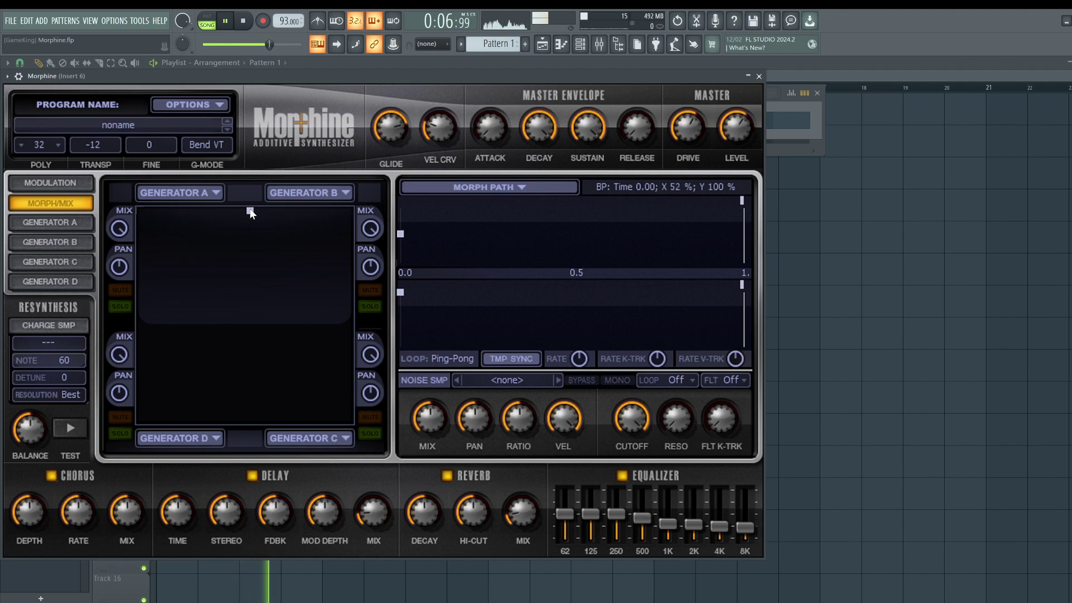
- In the first modulation matrix slot, set the source to Envelope 1 and the destination to Master Pan
click(57, 187)
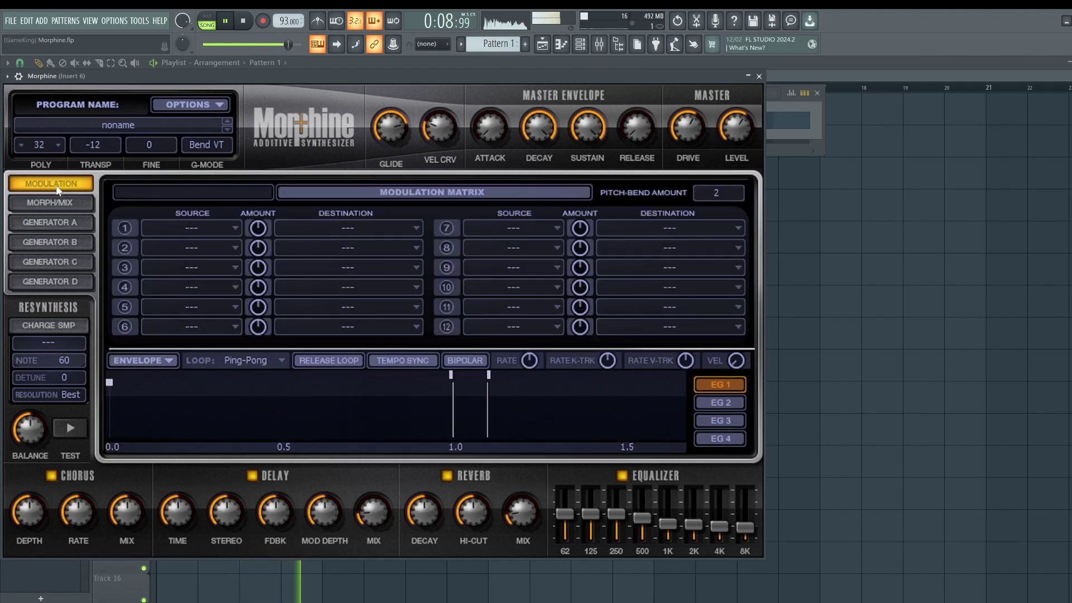
click(165, 229)
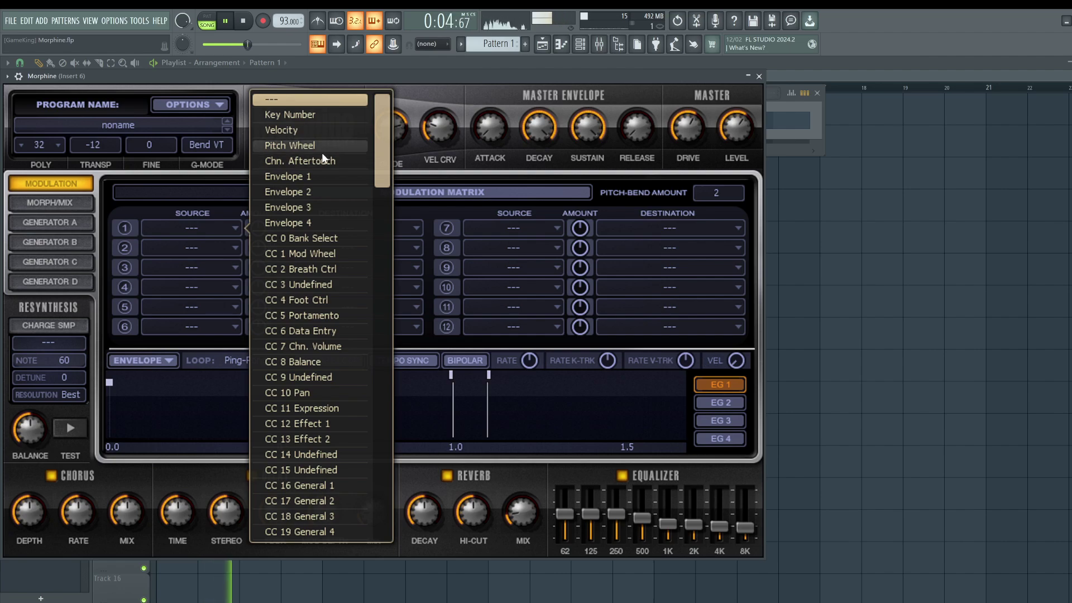
scroll(331, 172, down, 1)
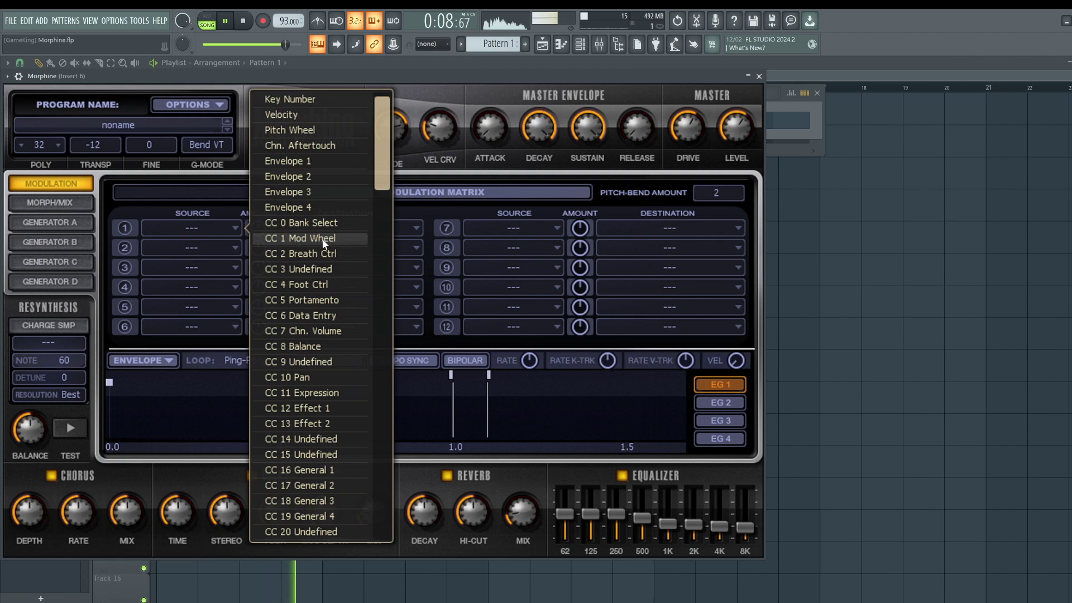
scroll(335, 268, down, 9)
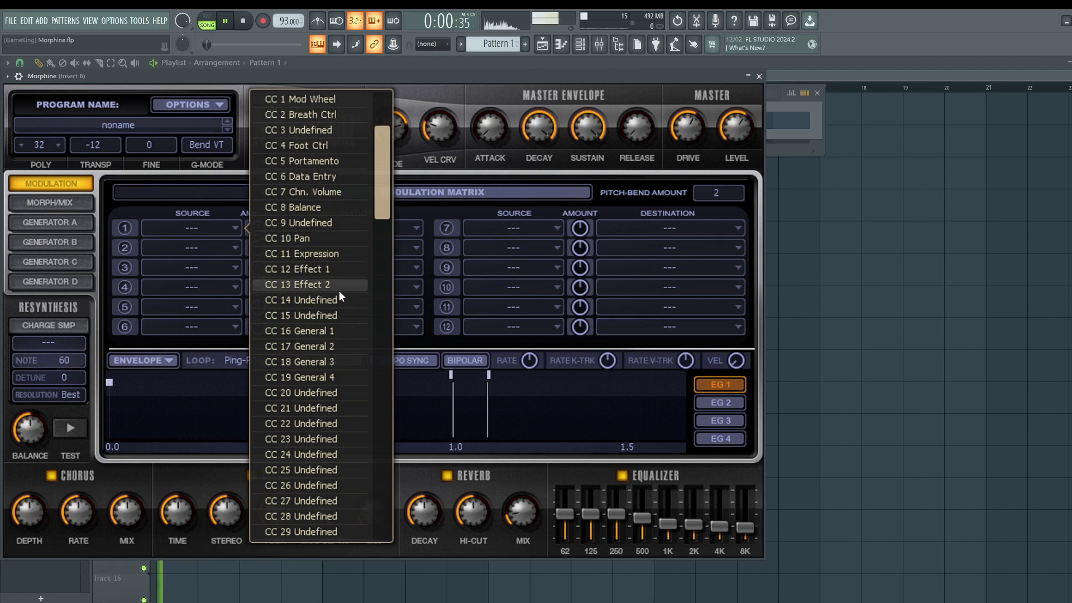
drag(377, 193, 322, 164)
click(321, 170)
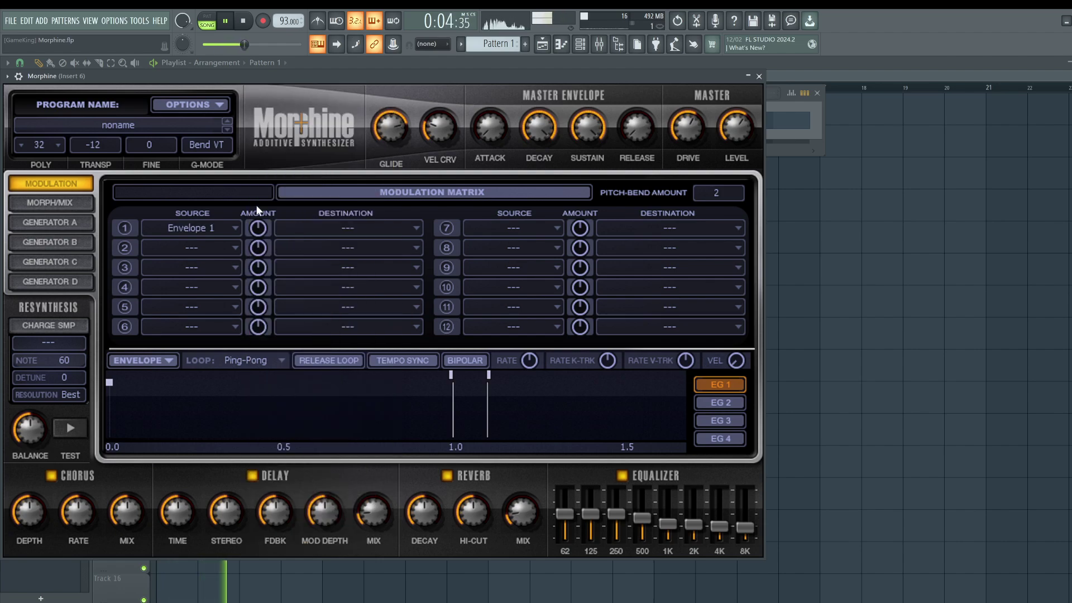
click(362, 228)
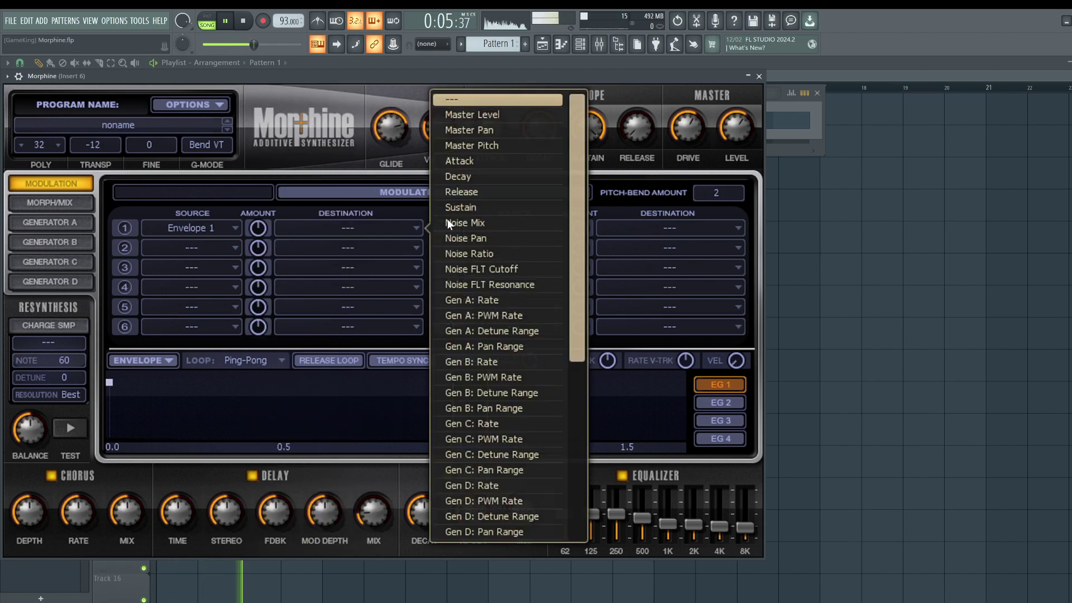
click(496, 131)
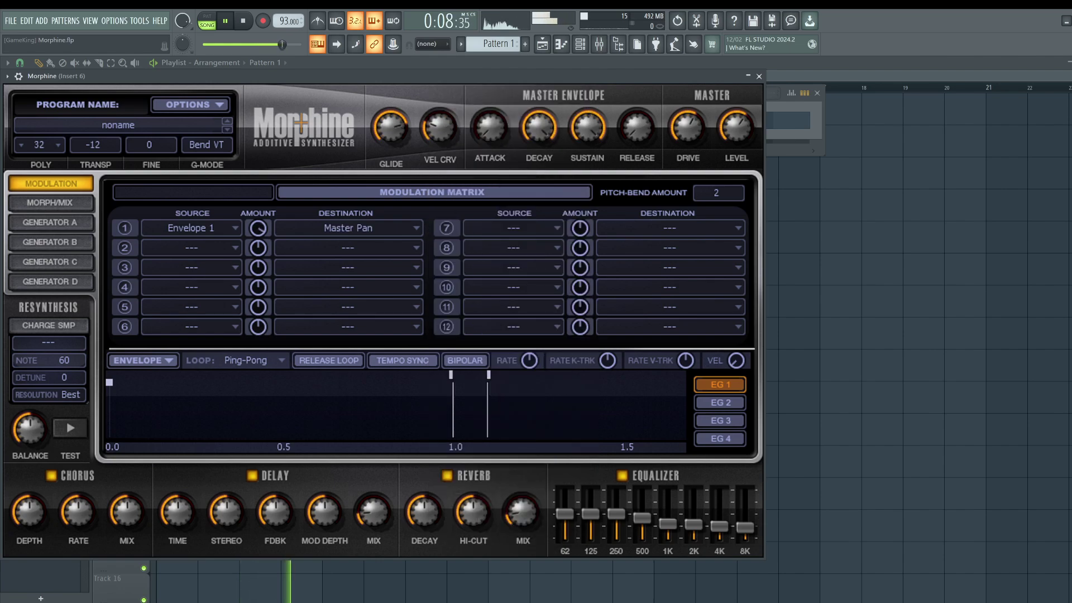
- Change the first modulation slot's source to Envelope 2, turn its amount down to the minimum, and stop playback
click(208, 226)
click(293, 192)
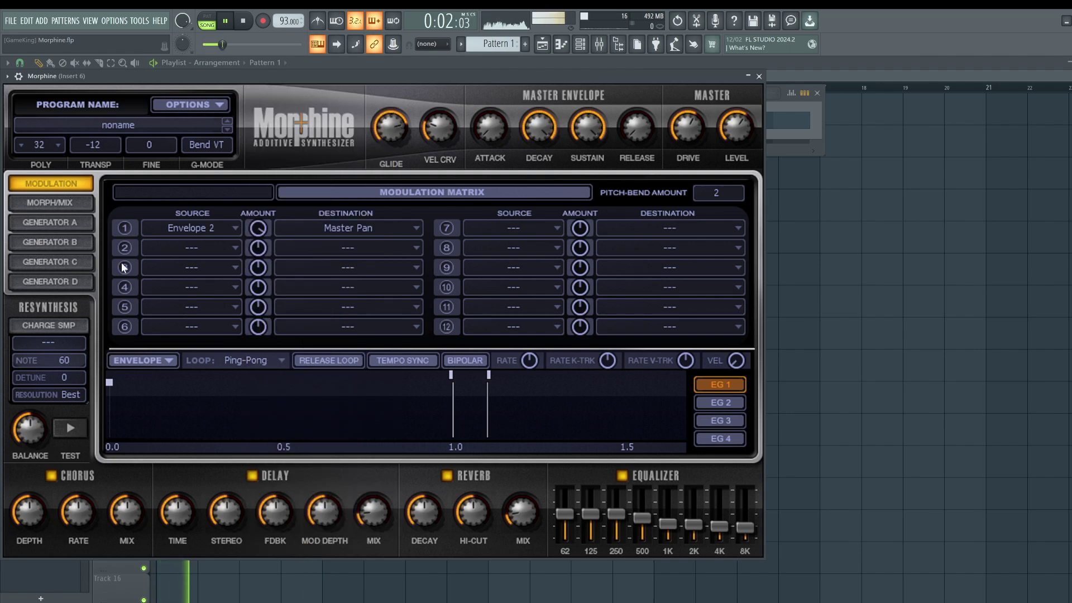
drag(257, 233, 257, 313)
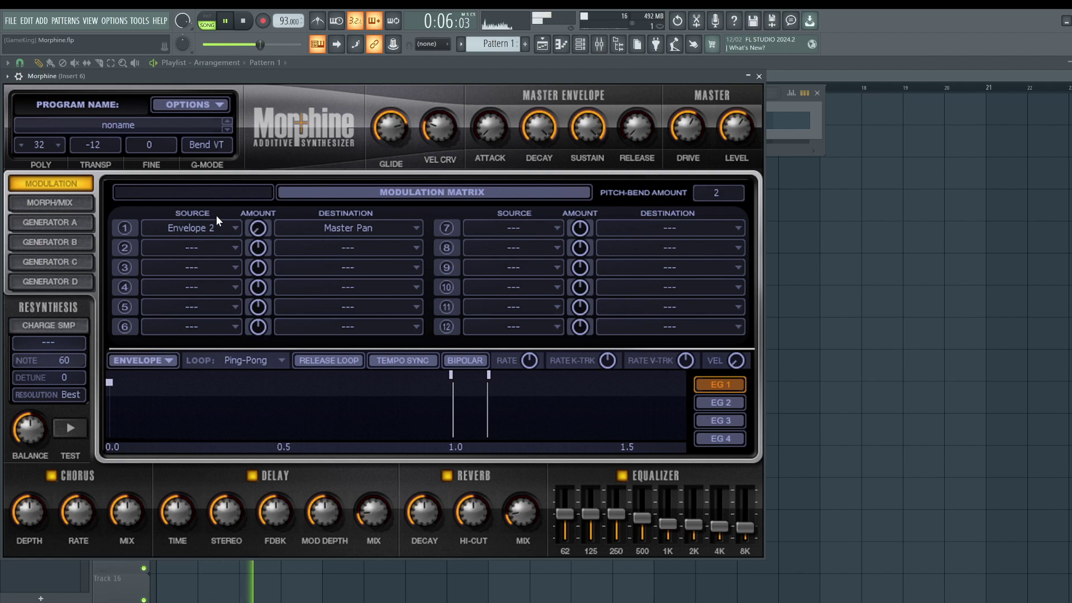
key(space)
- Look through Generator A's spectrum options, the modulation matrix and the Morph Path import, export and reset options
click(84, 205)
click(66, 223)
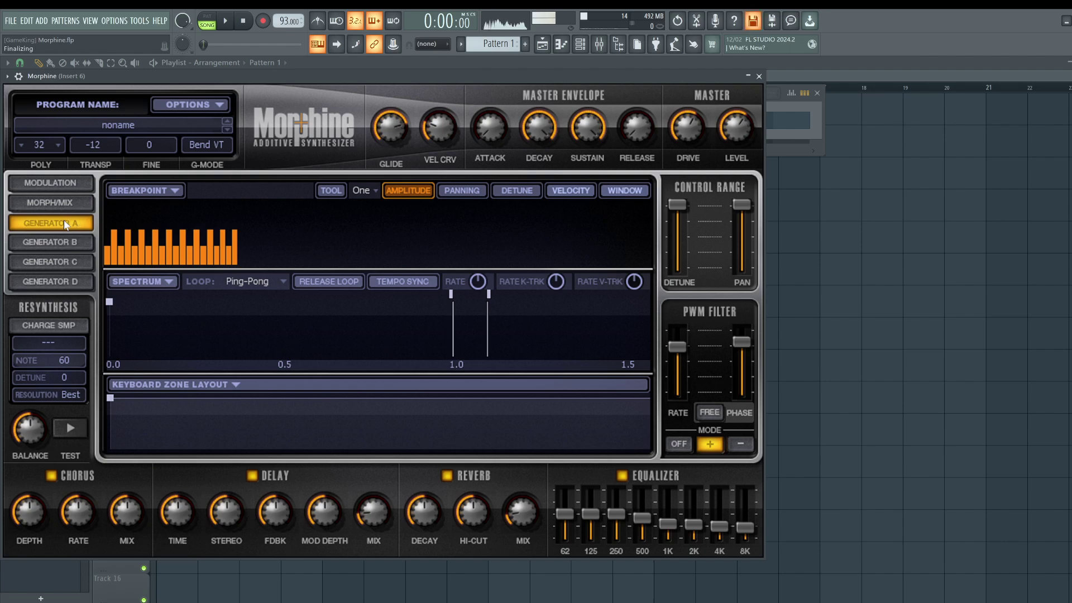
click(144, 282)
click(144, 282)
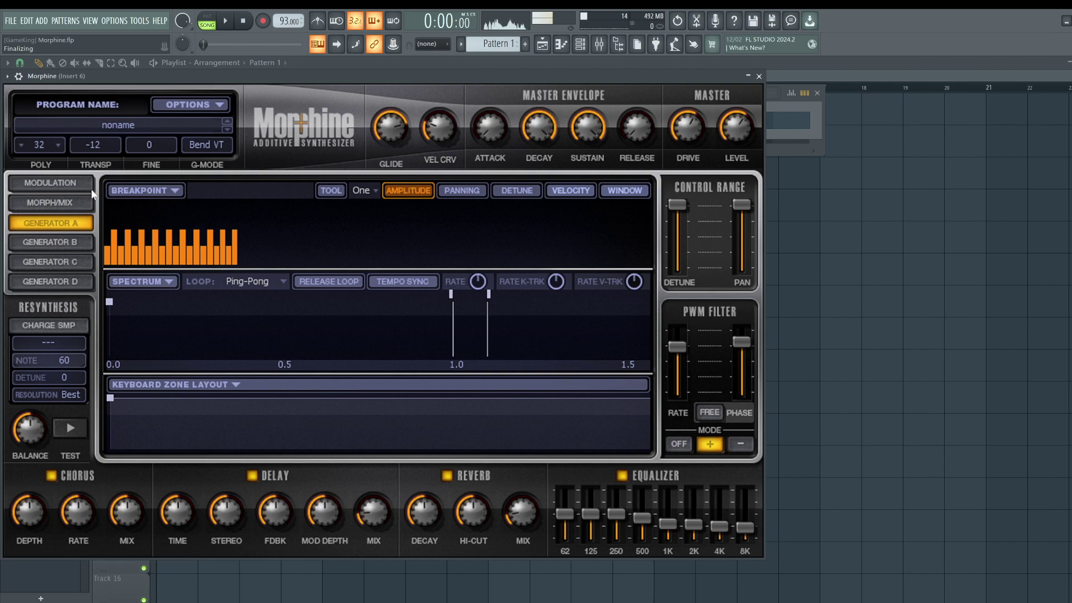
click(67, 184)
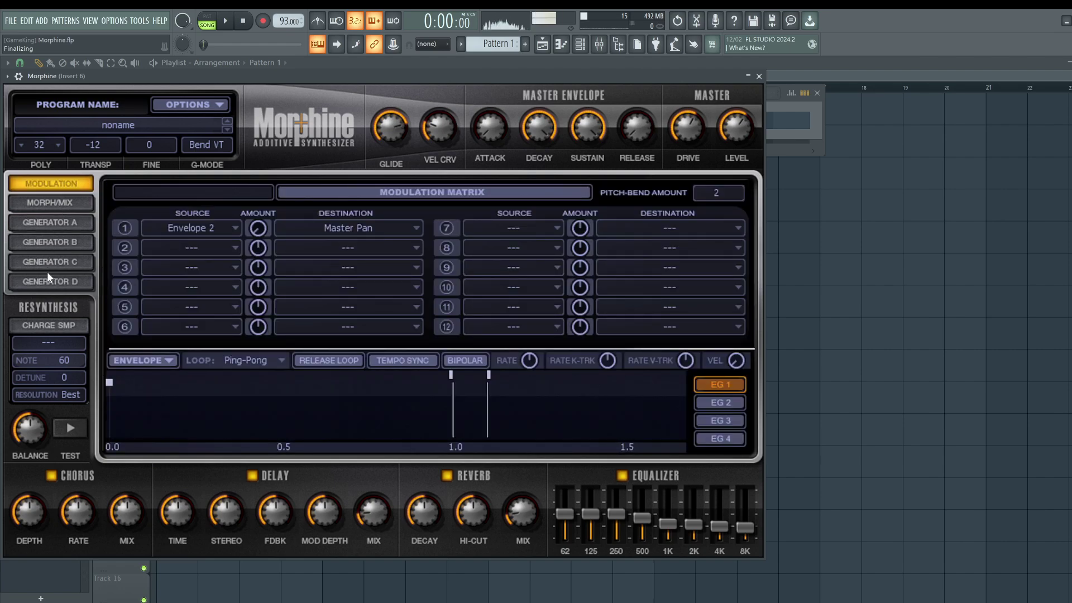
click(52, 203)
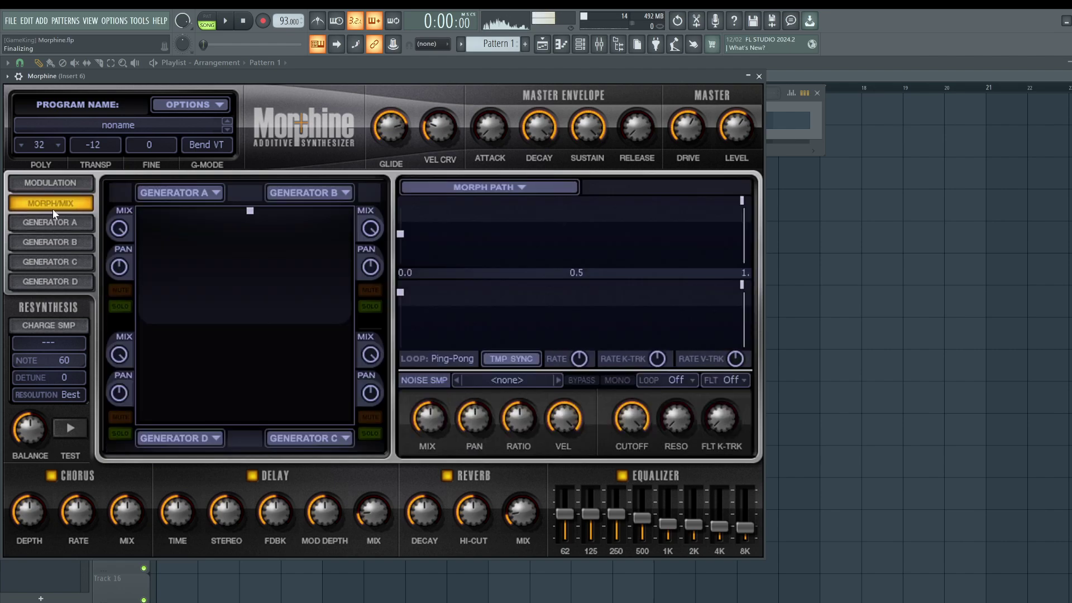
click(522, 186)
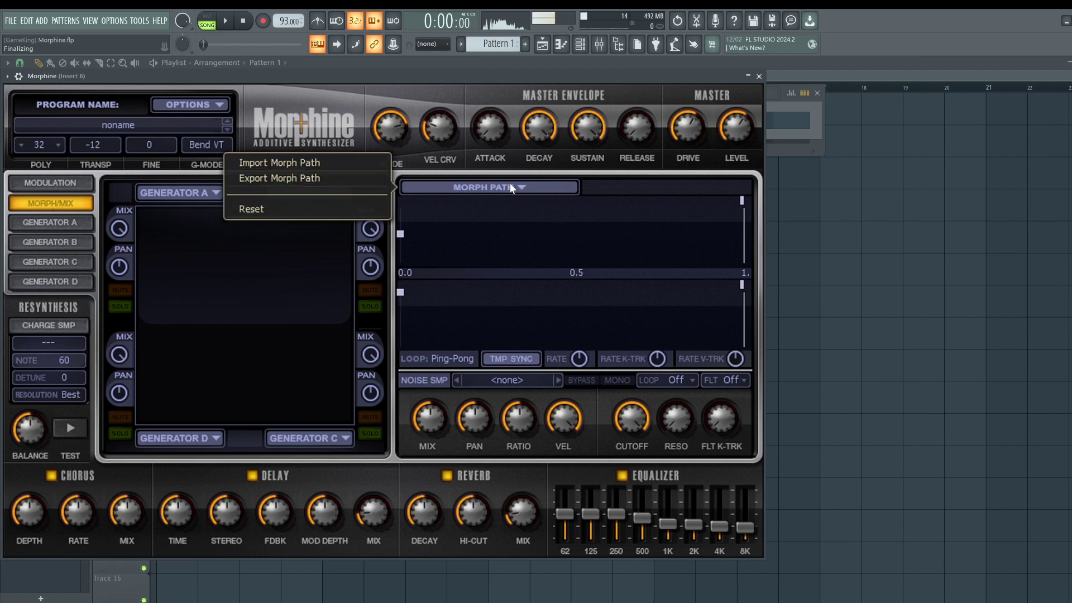
click(688, 191)
- Try shaping a multi-point morph path between the generators by adding and repositioning breakpoints while auditioning
right_click(416, 213)
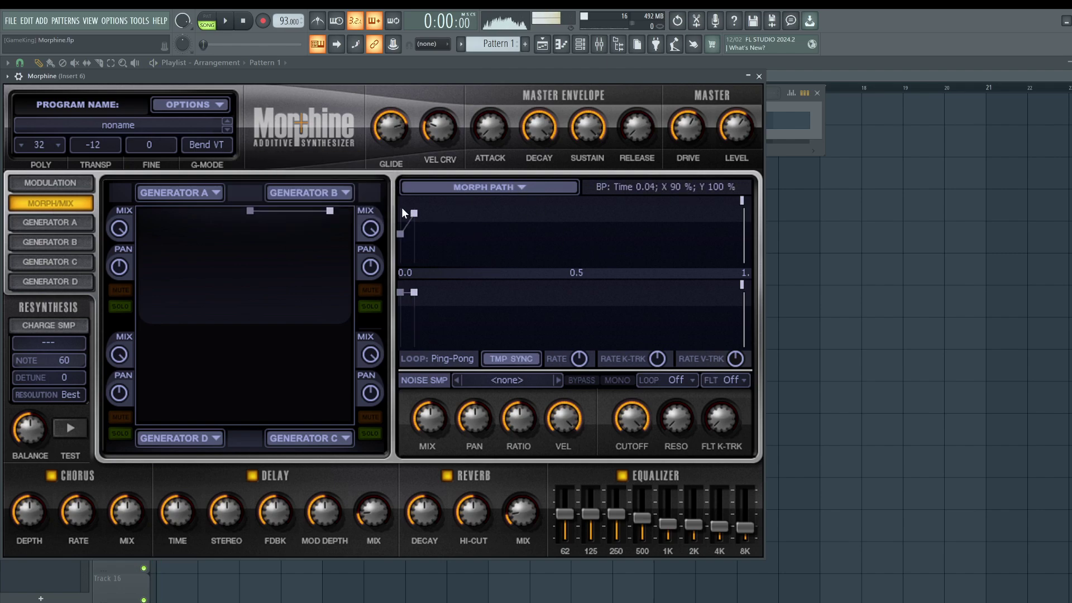
drag(416, 214, 542, 279)
right_click(446, 228)
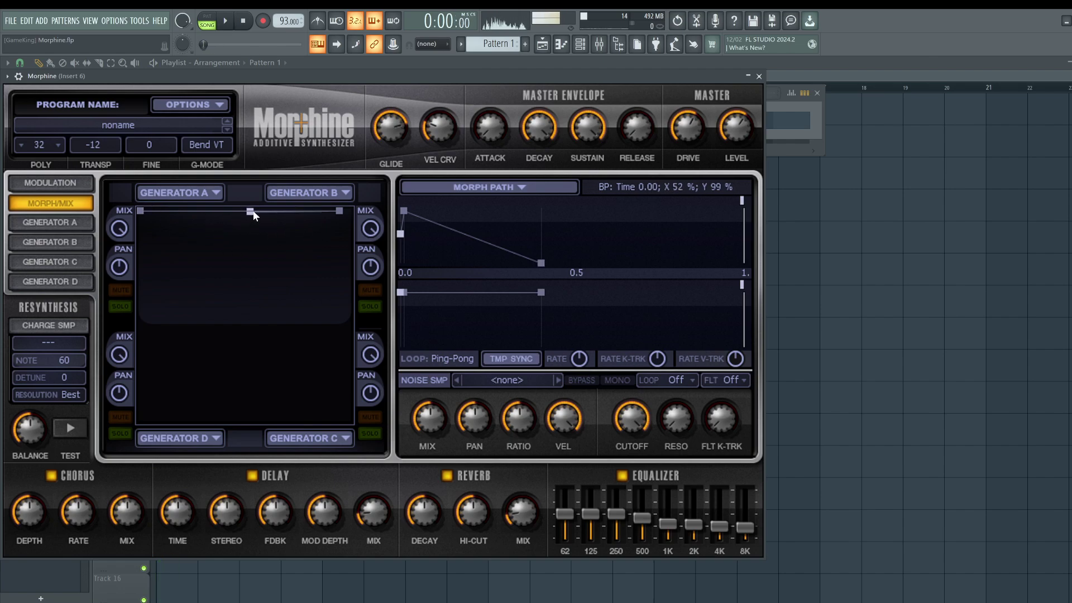
drag(274, 215, 230, 380)
click(184, 343)
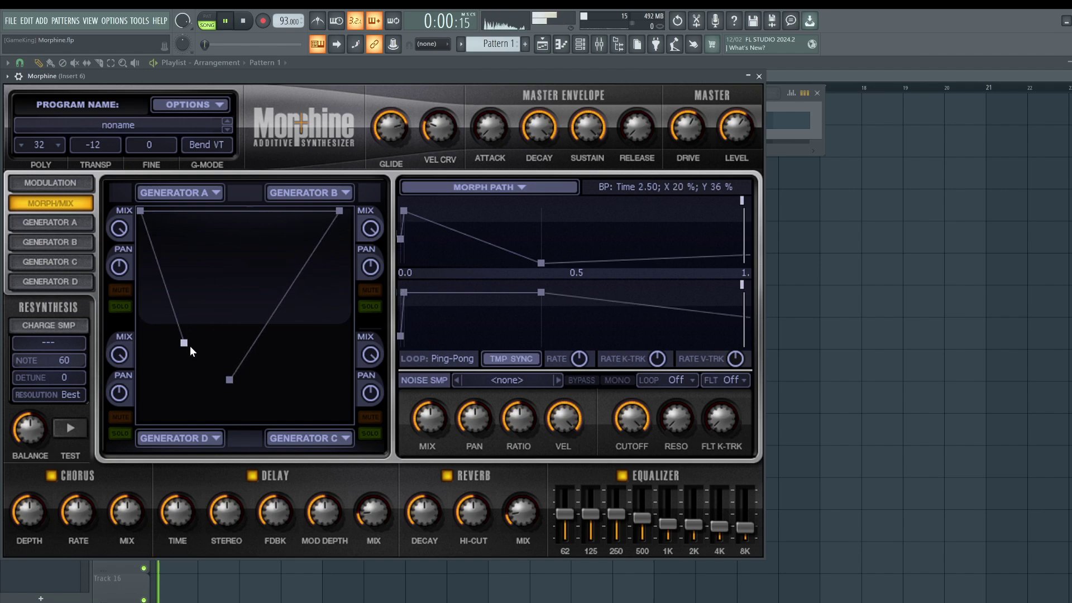
drag(188, 345, 203, 359)
- Remove the extra morph path breakpoints, leaving only the starting point
right_click(203, 358)
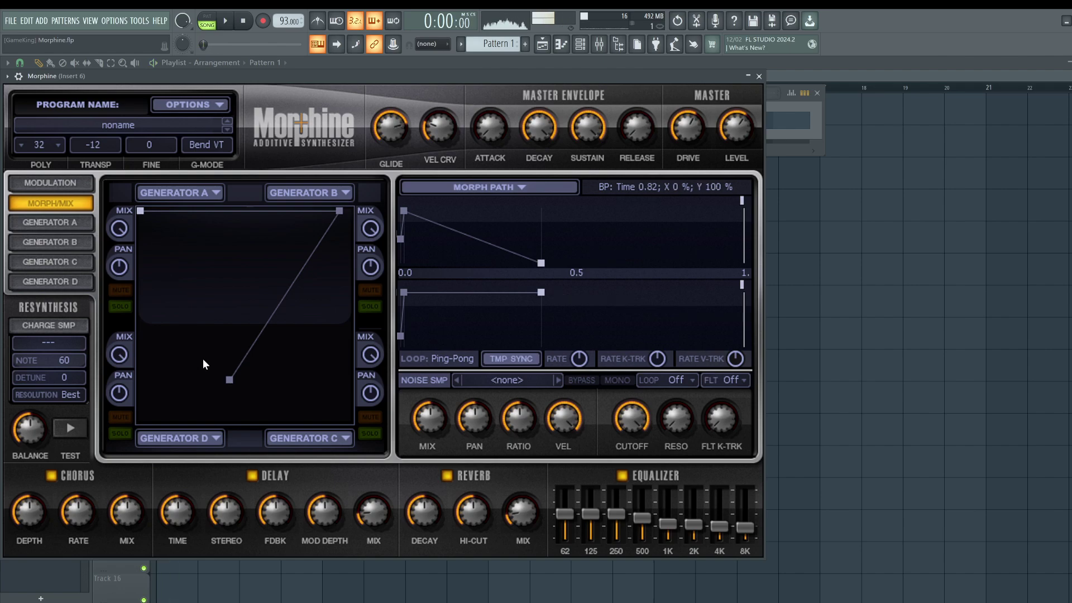
right_click(229, 379)
right_click(338, 211)
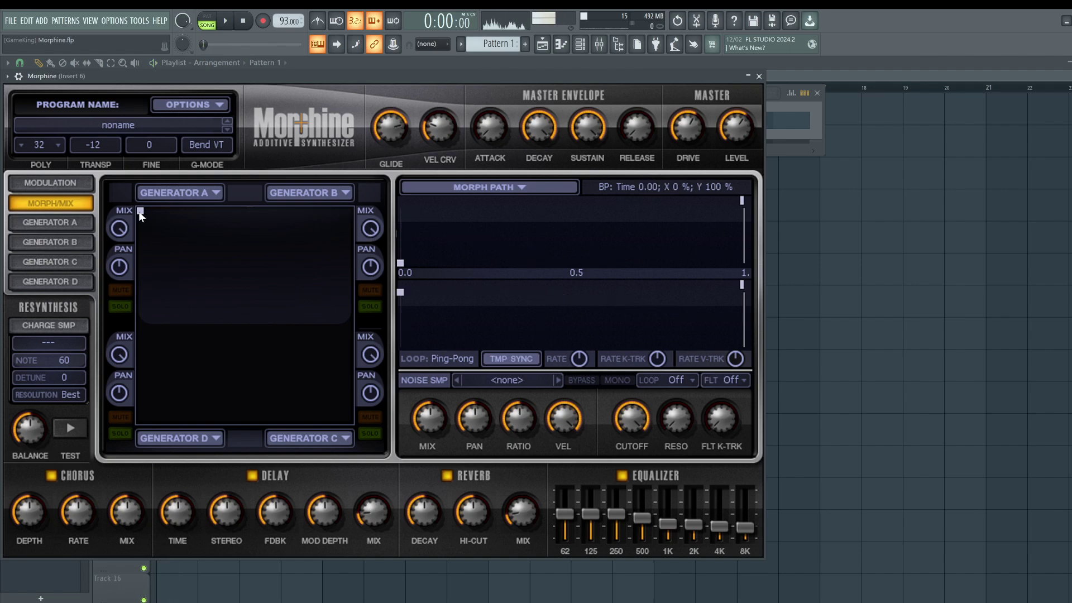
- Add a breakpoint to modulation envelope EG 2 and place it at about Time 0.30, Level 0%
click(65, 184)
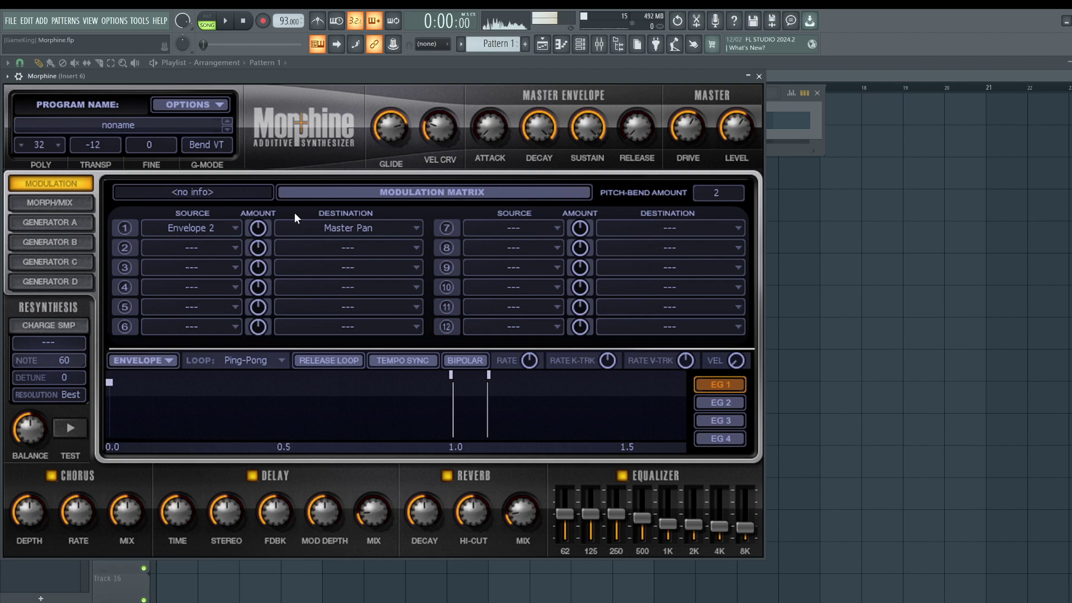
click(225, 226)
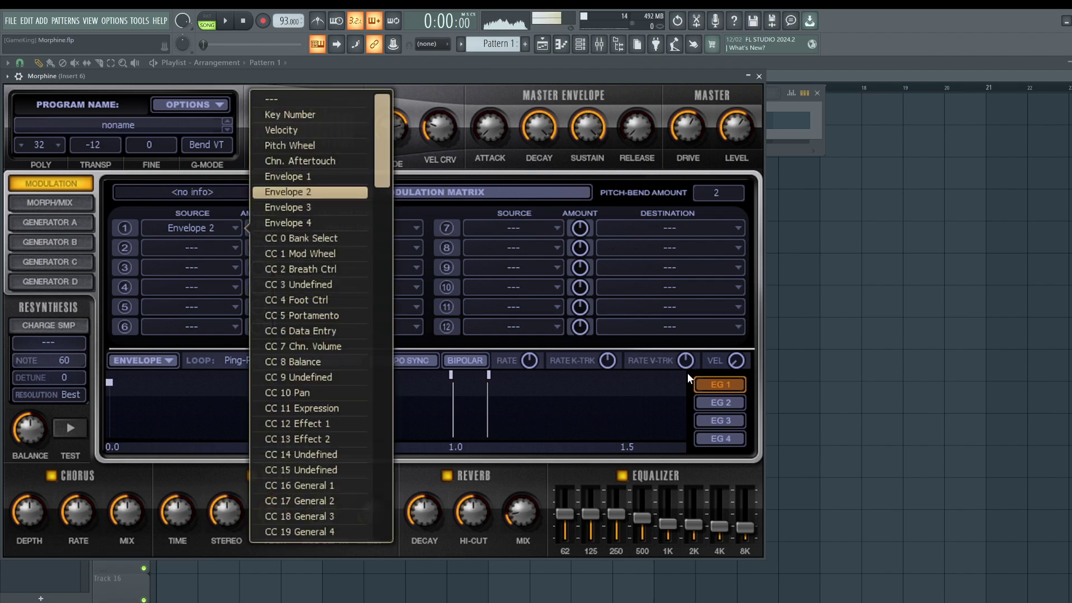
click(714, 404)
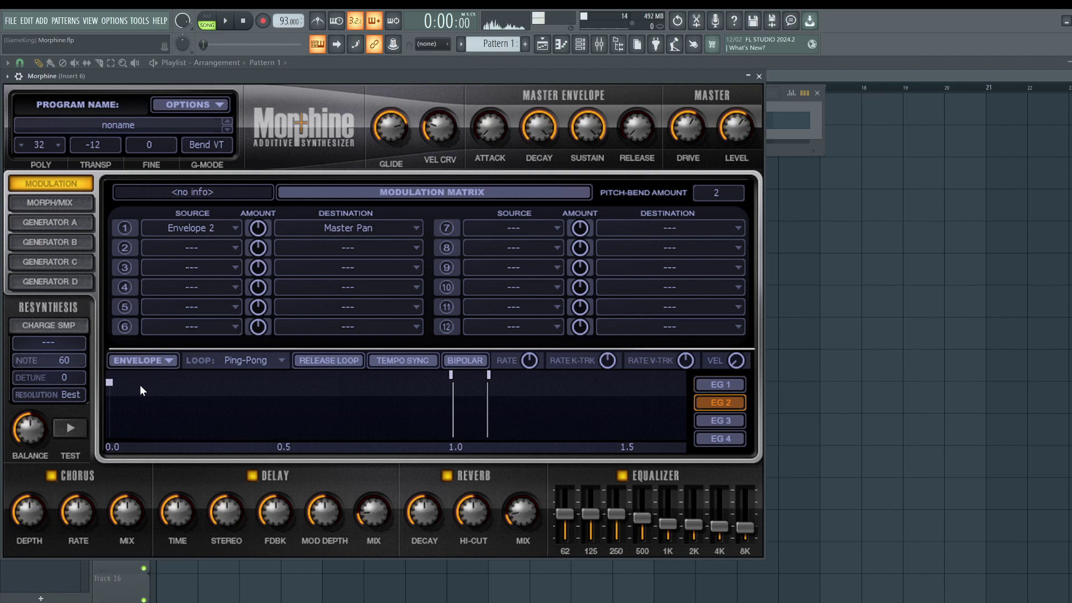
right_click(154, 399)
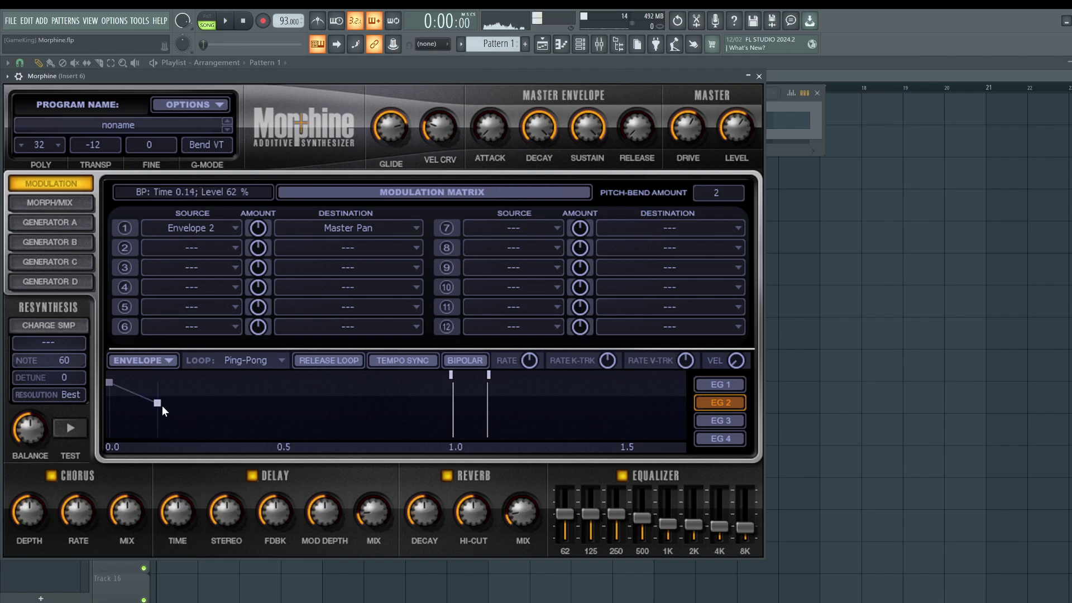
drag(169, 410, 220, 442)
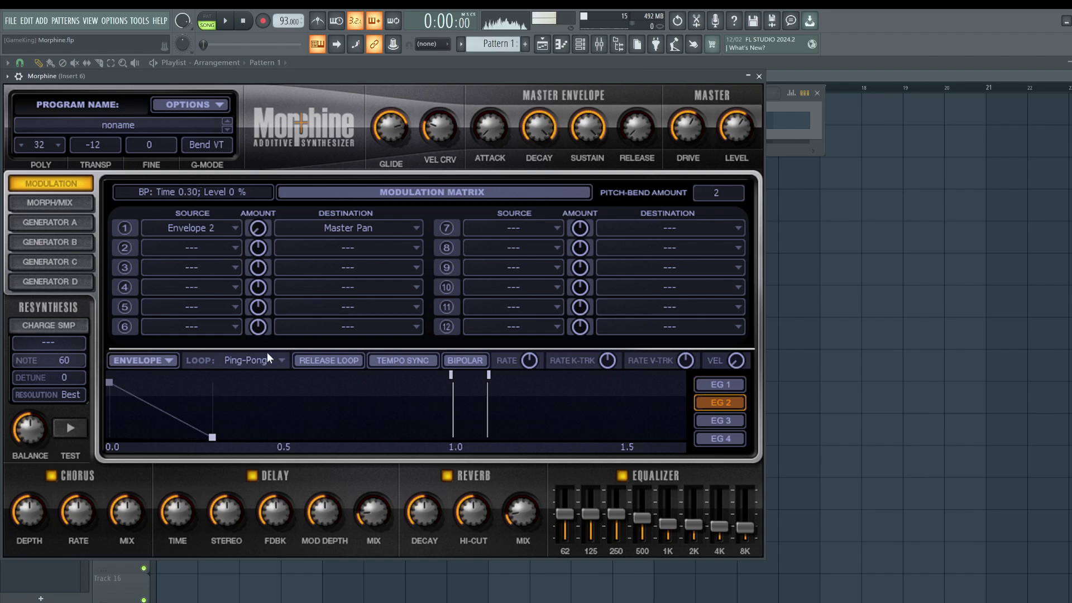
- Move the second EG 2 breakpoint to about Time 0.05 at Level 0% while auditioning the song
key(space)
drag(212, 438, 126, 438)
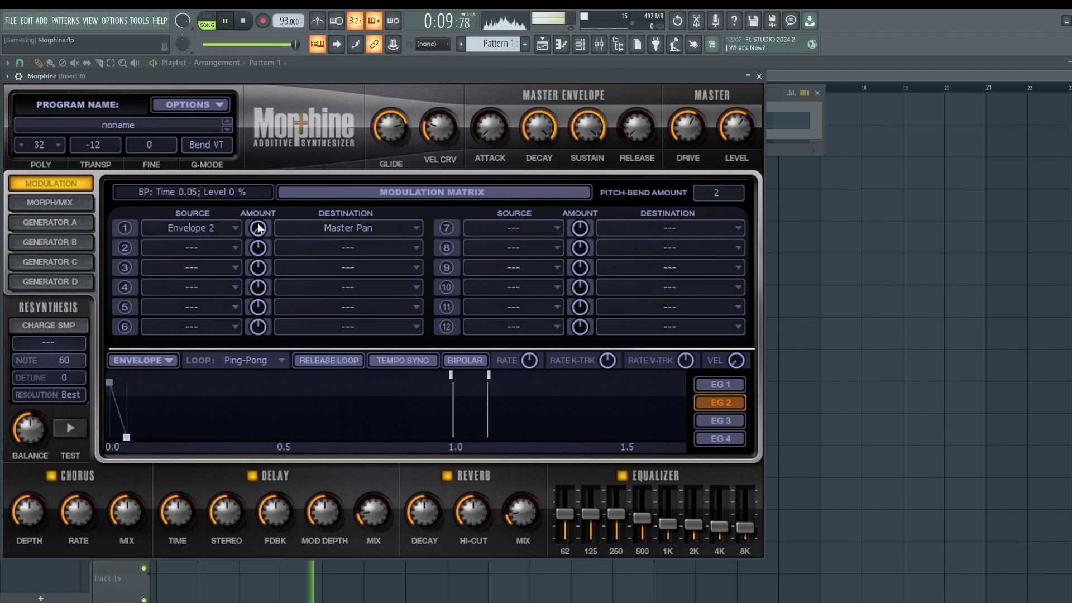
key(space)
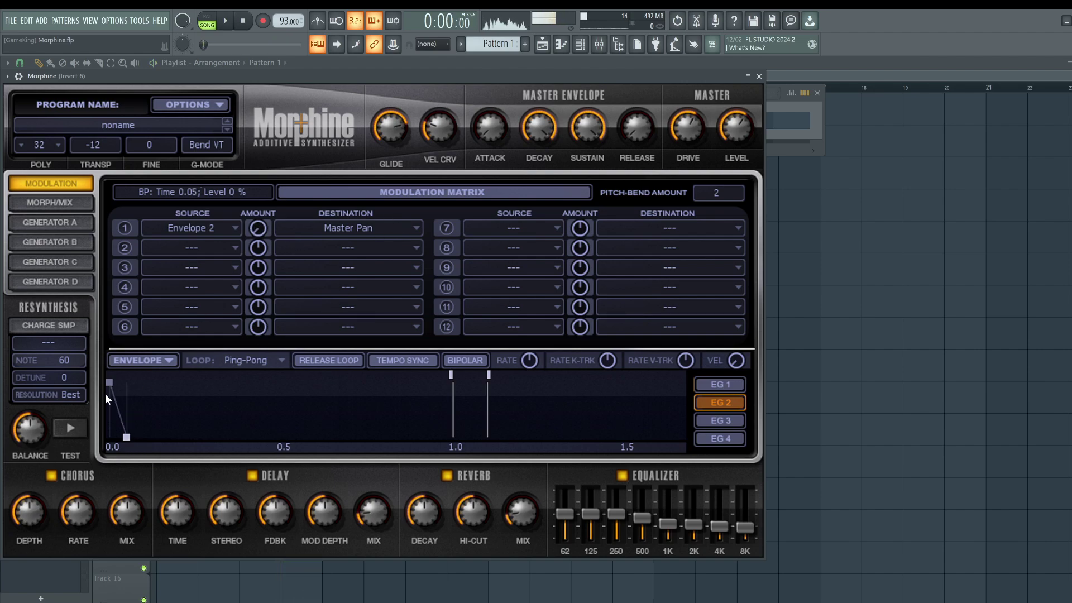
- Audition the song again while checking the morph point on the Morph/Mix page
key(space)
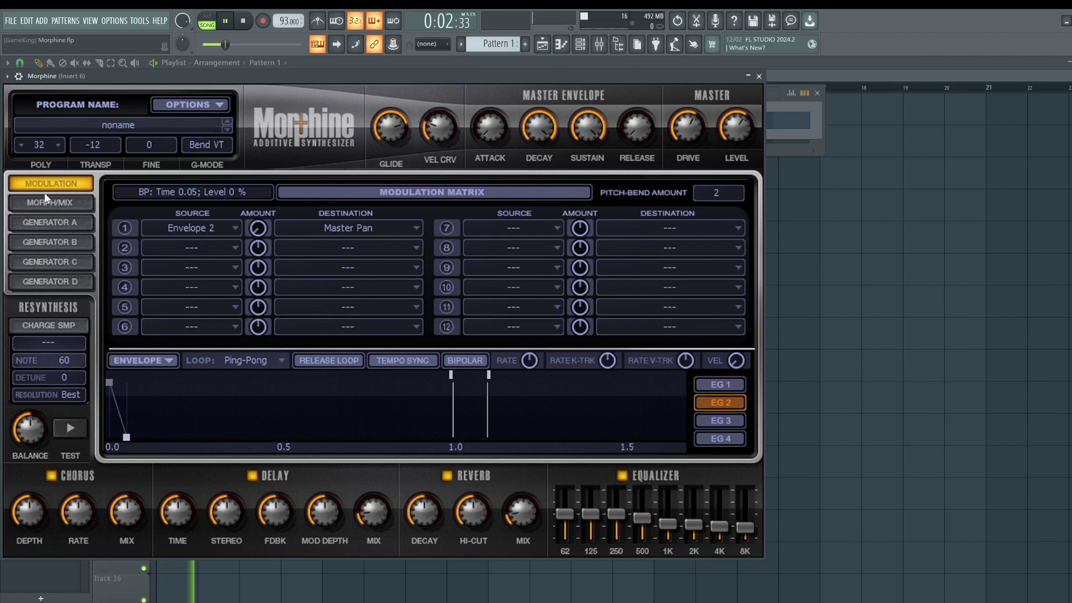
click(62, 206)
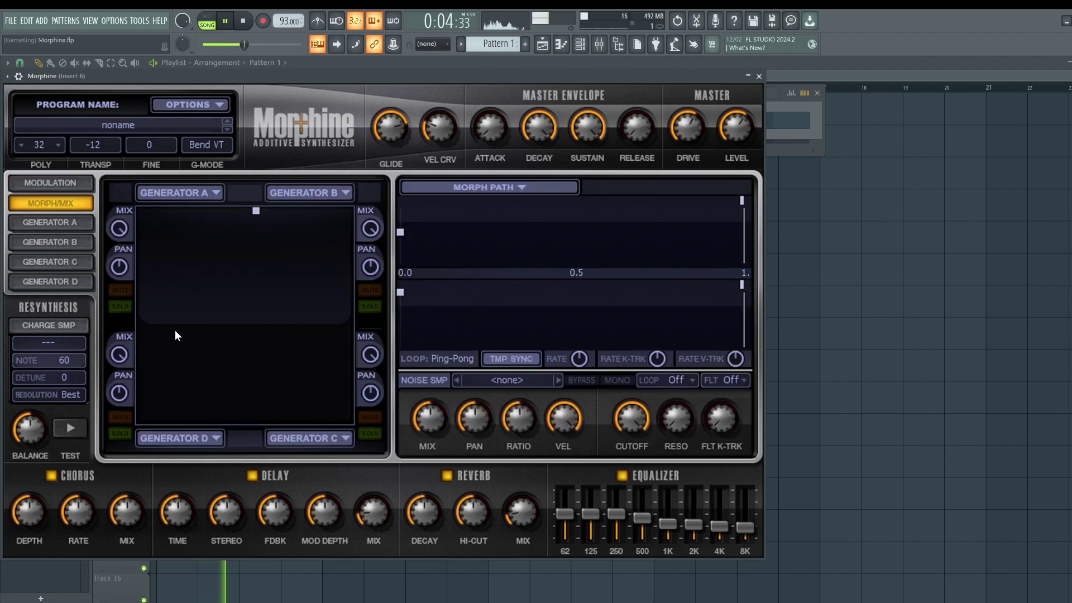
key(space)
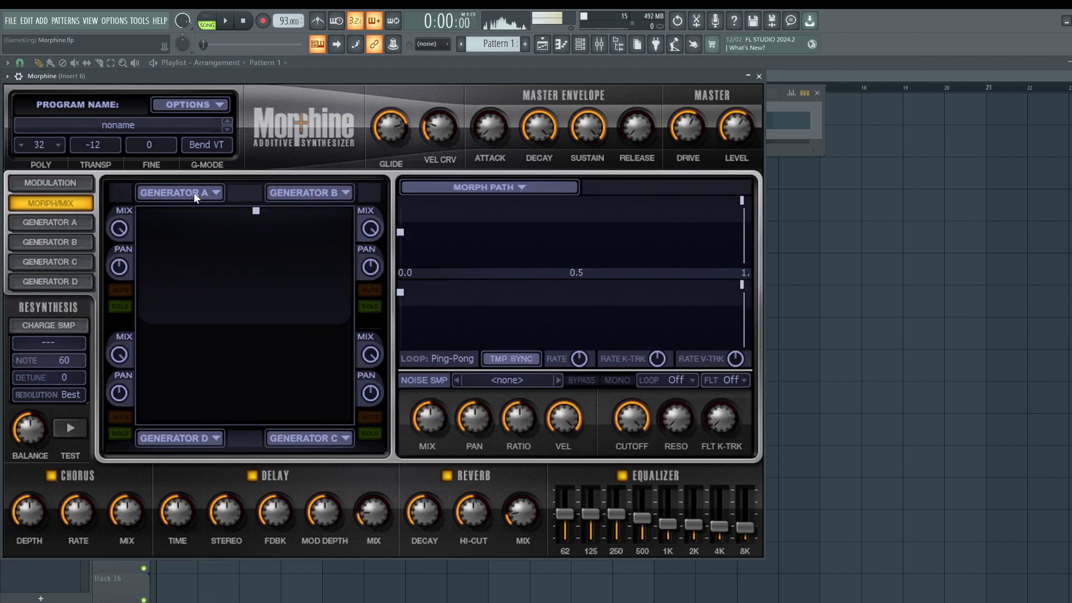
click(46, 224)
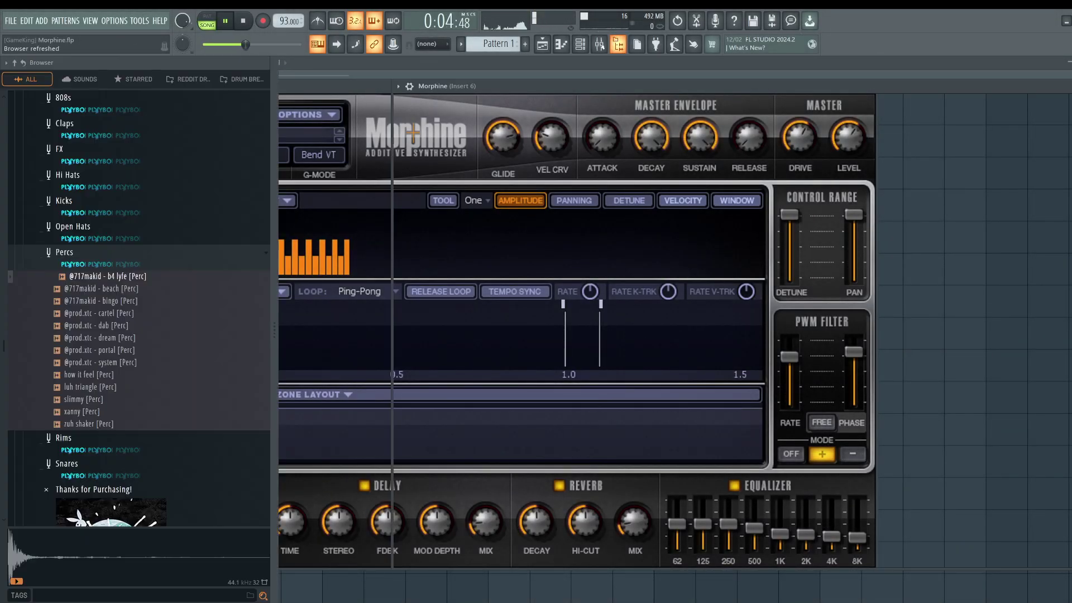
key(space)
scroll(106, 270, up, 2)
click(93, 188)
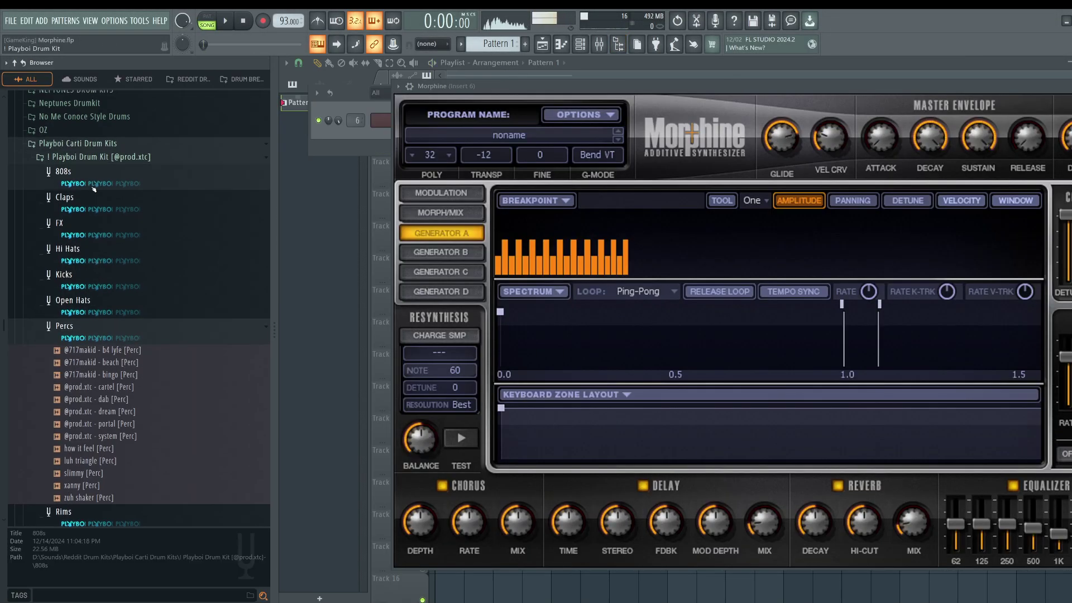
click(104, 140)
drag(104, 141, 444, 336)
click(528, 297)
click(622, 455)
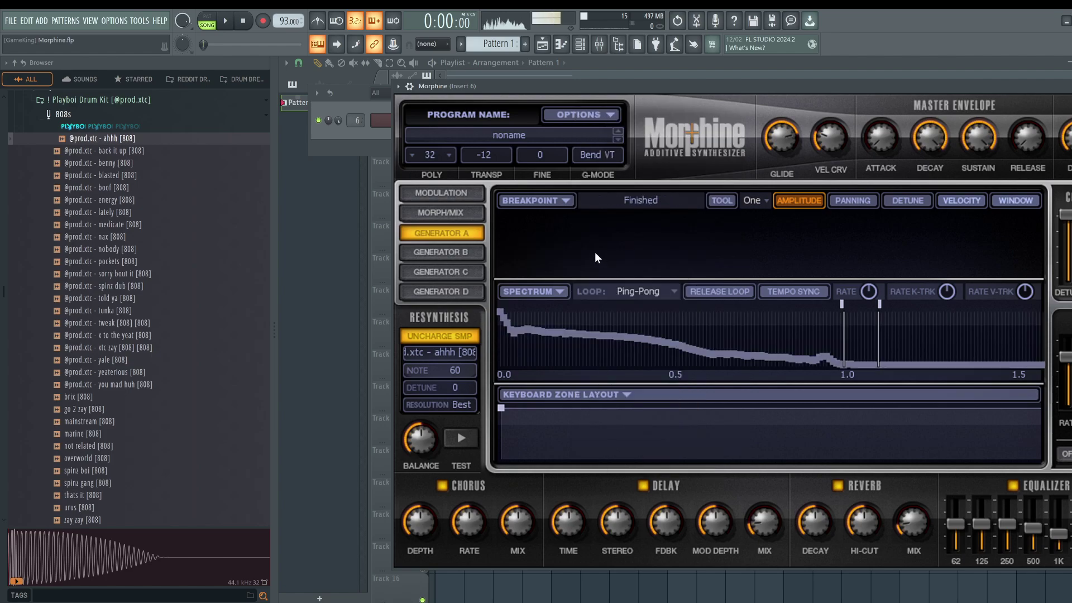
- Play test notes on the resynthesized Generator A, hide the browser, and switch to Generator B
key(h)
drag(618, 86, 516, 85)
key(d)
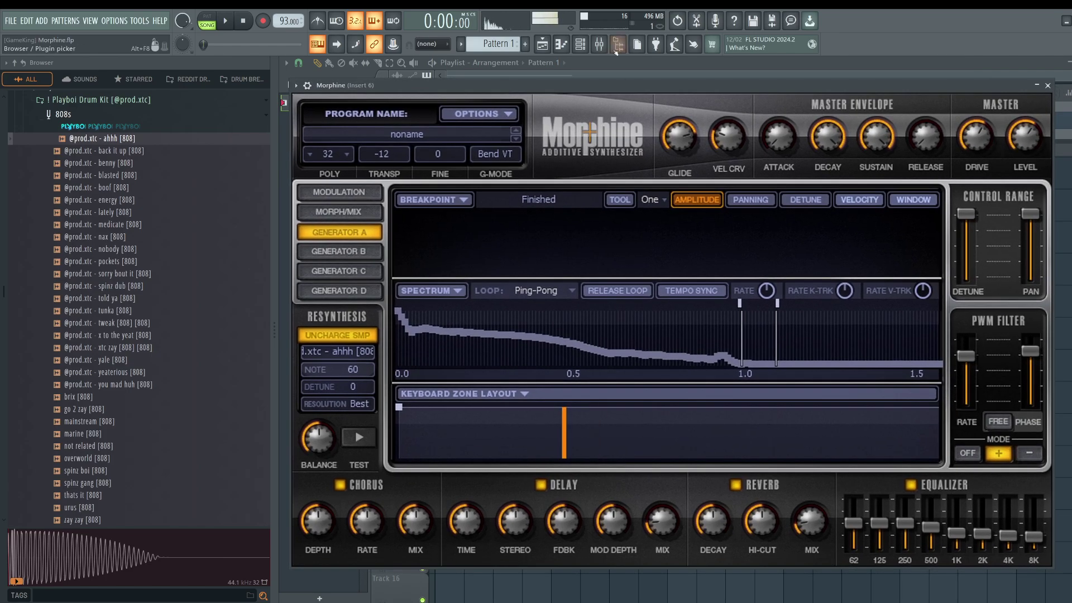
click(616, 49)
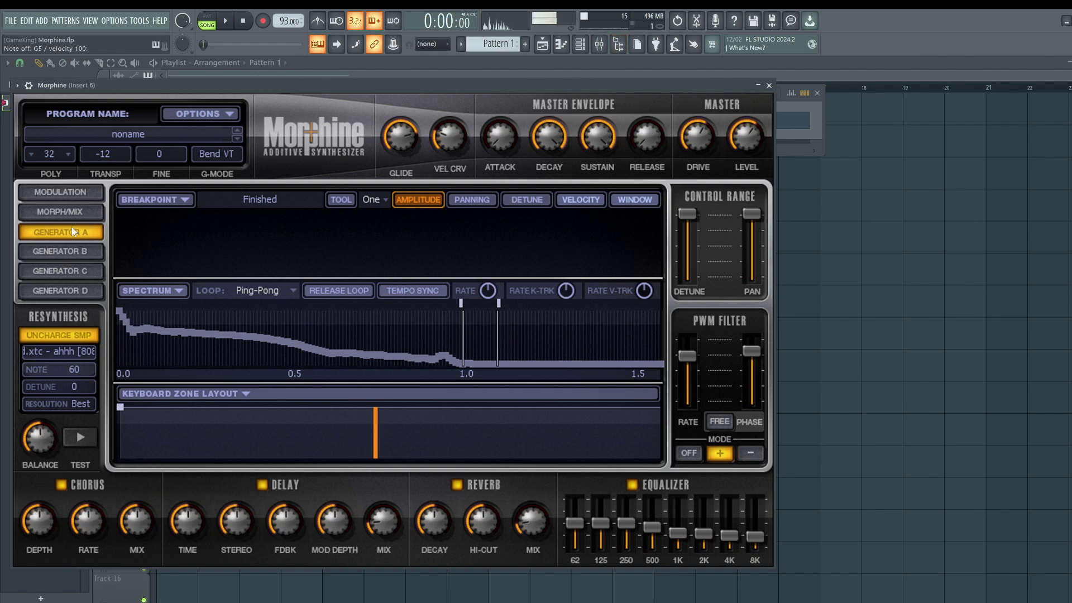
click(56, 249)
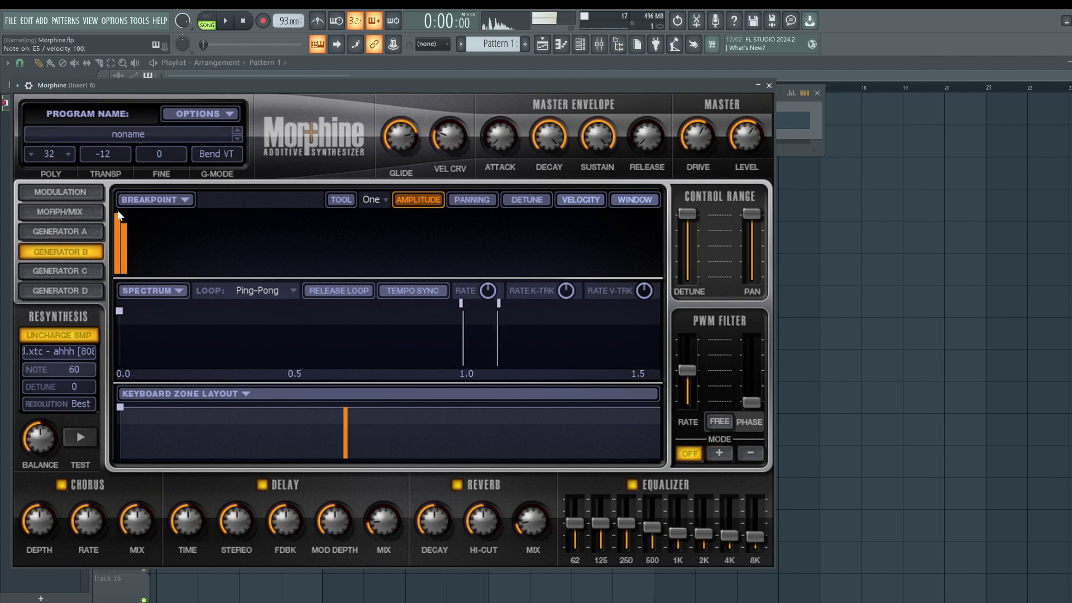
- Return to Generator A after checking the Morph/Mix page, and test the charged sample with its resynthesis note set to 24
click(82, 211)
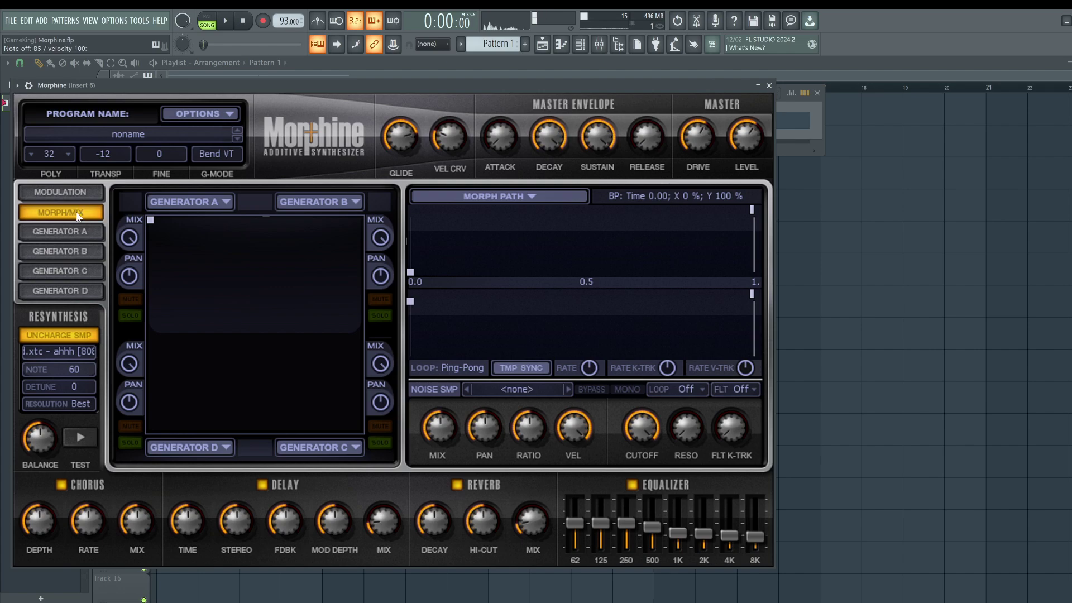
click(86, 231)
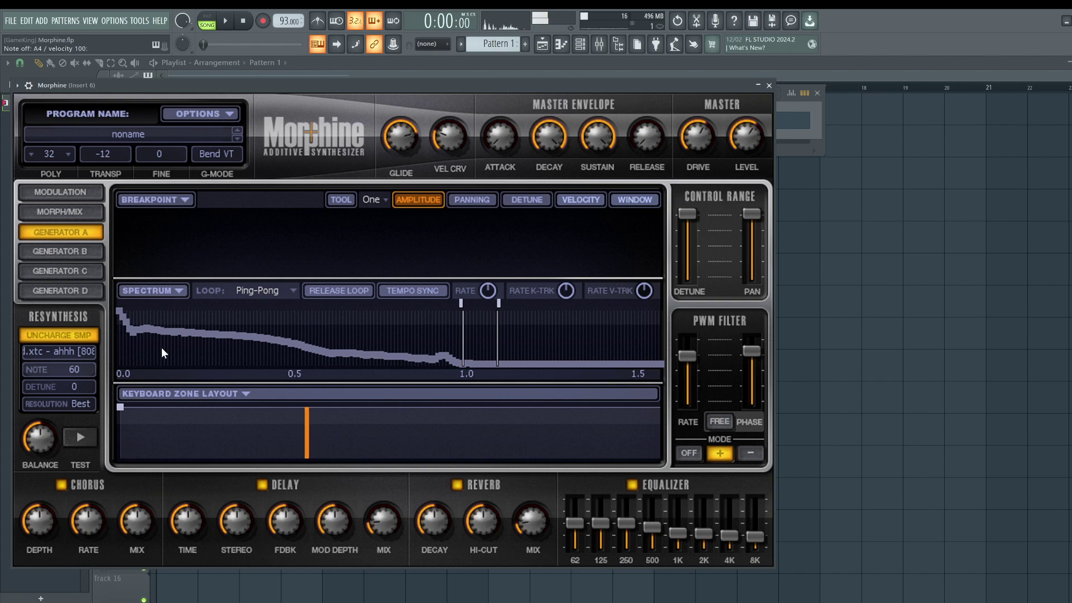
click(80, 439)
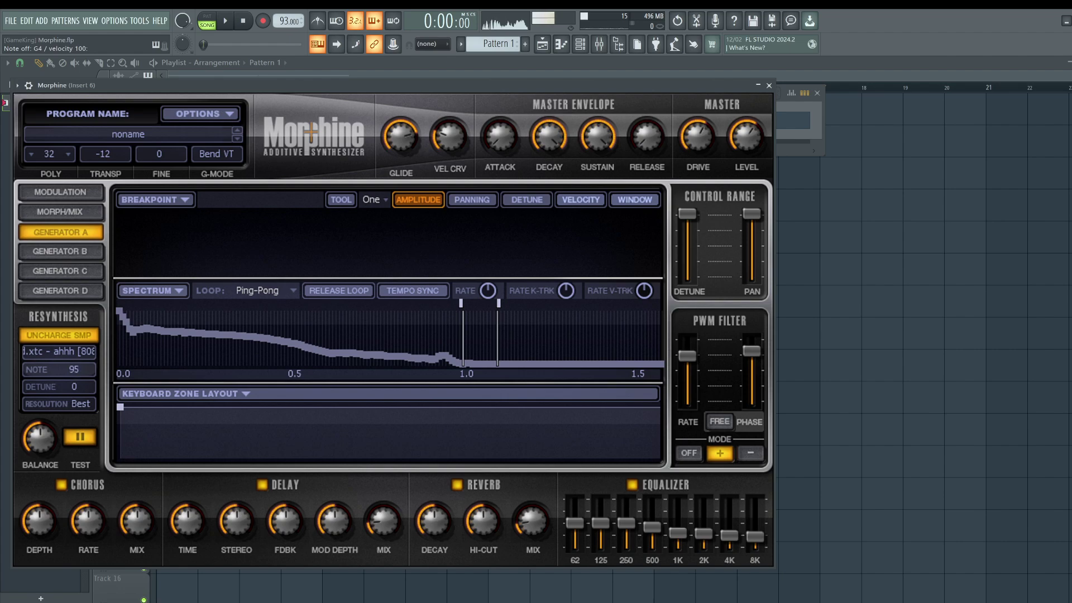
drag(75, 369, 79, 391)
click(80, 434)
click(80, 405)
click(75, 394)
key(n)
key(b)
key(v)
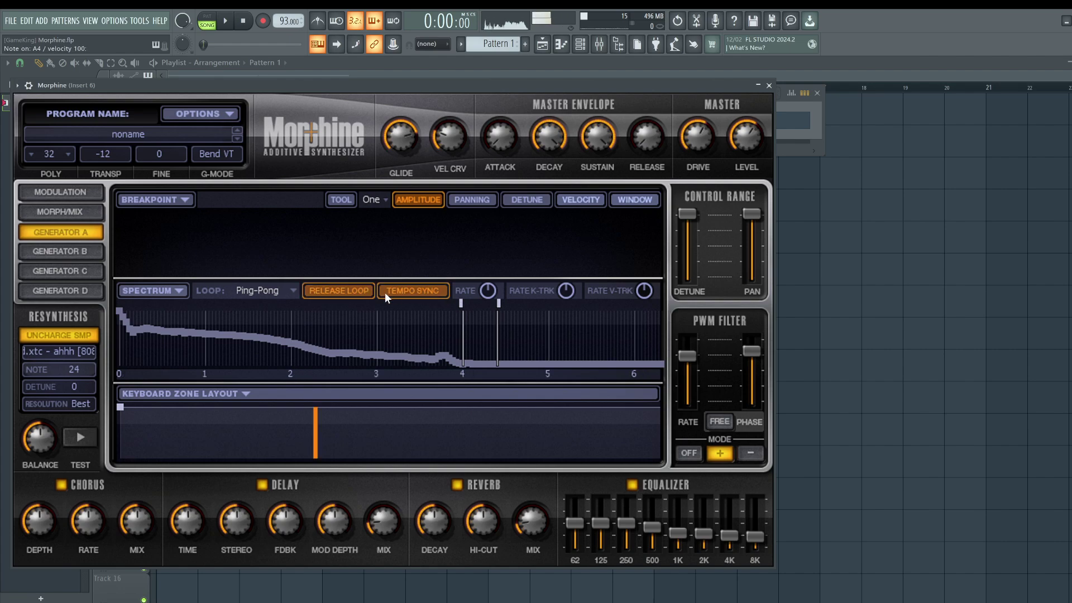
- Set Generator A's spectrum loop to Backward with release loop off, and look through the spectrum options
click(271, 290)
click(312, 297)
click(159, 294)
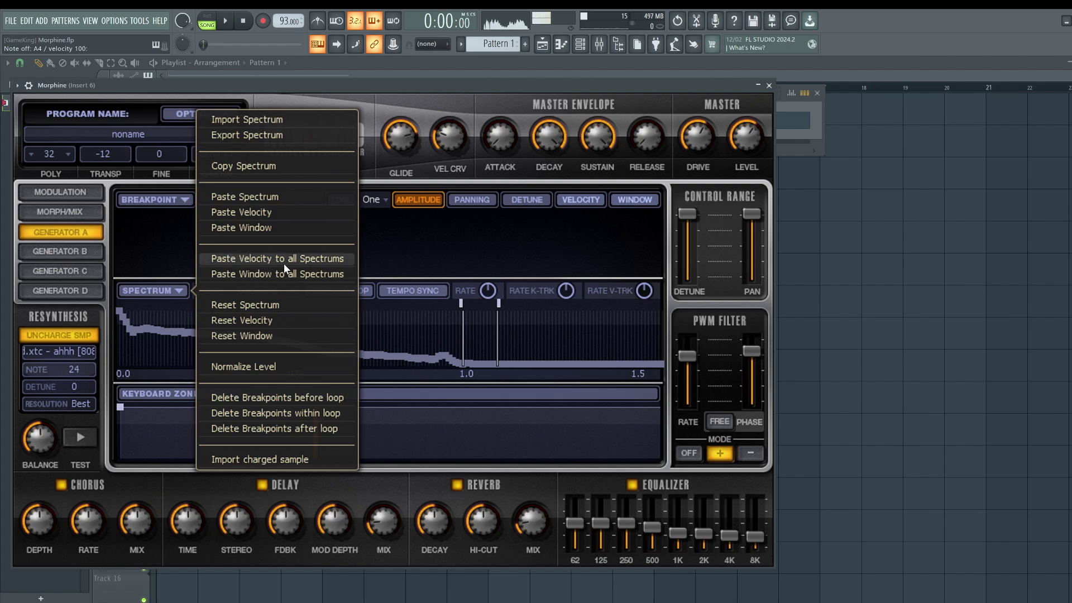
click(268, 374)
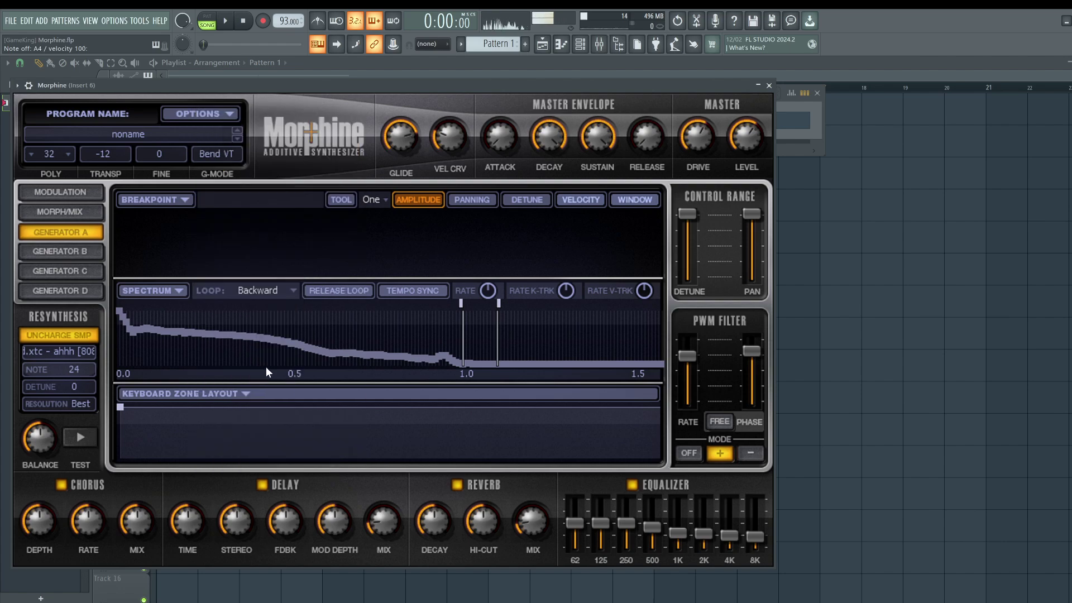
- Add scattered breakpoints to Generator A's spectrum near its start and around the loop markers, and play a test note
click(359, 336)
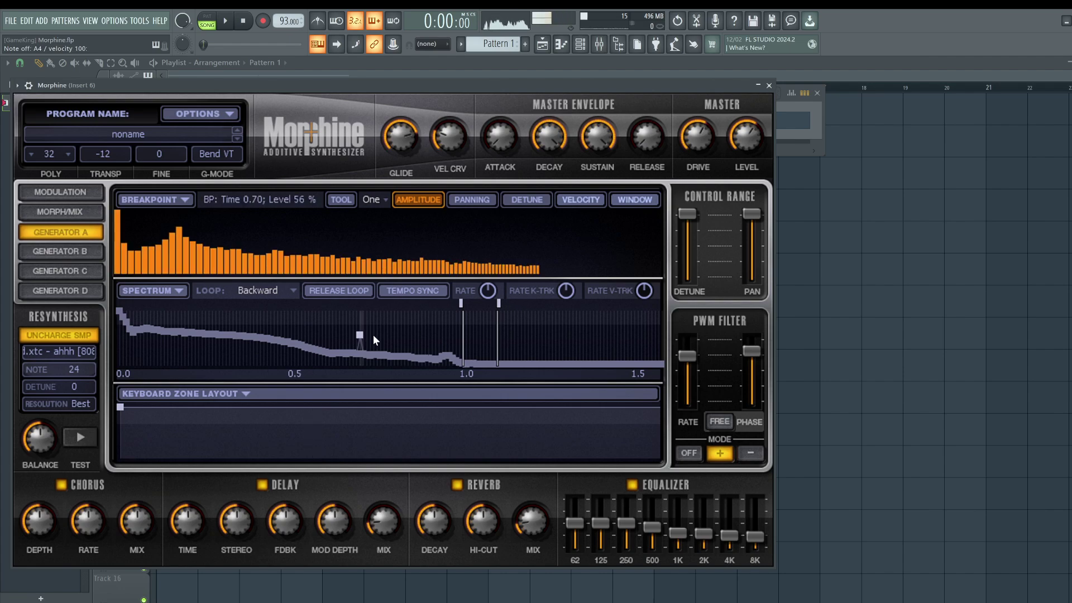
click(467, 310)
click(459, 308)
click(473, 309)
click(506, 309)
click(496, 308)
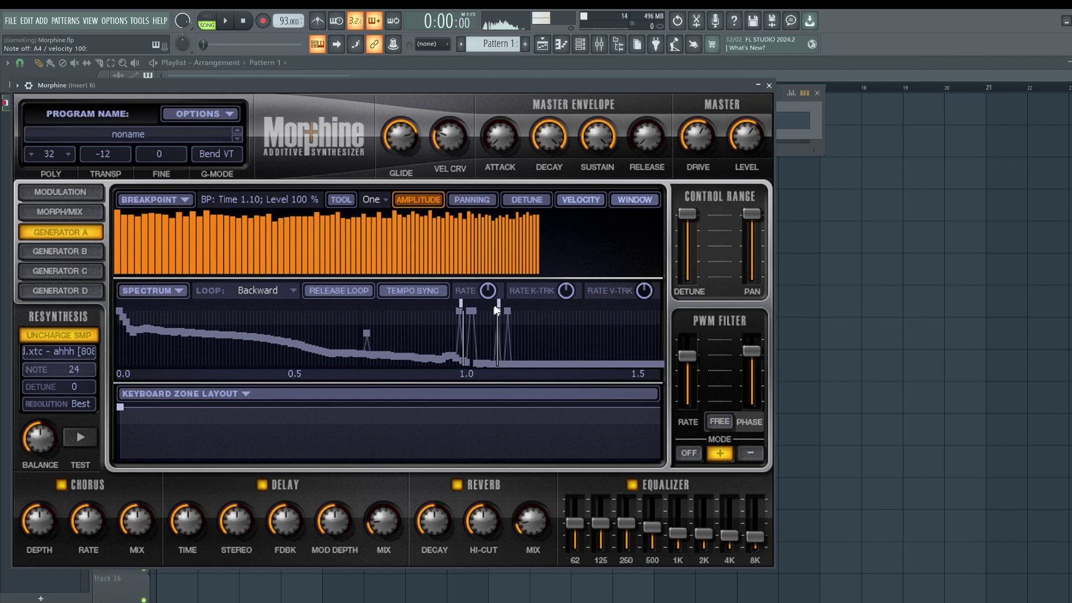
right_click(221, 311)
right_click(178, 313)
right_click(156, 319)
right_click(142, 317)
right_click(126, 340)
right_click(139, 347)
right_click(150, 352)
key(z)
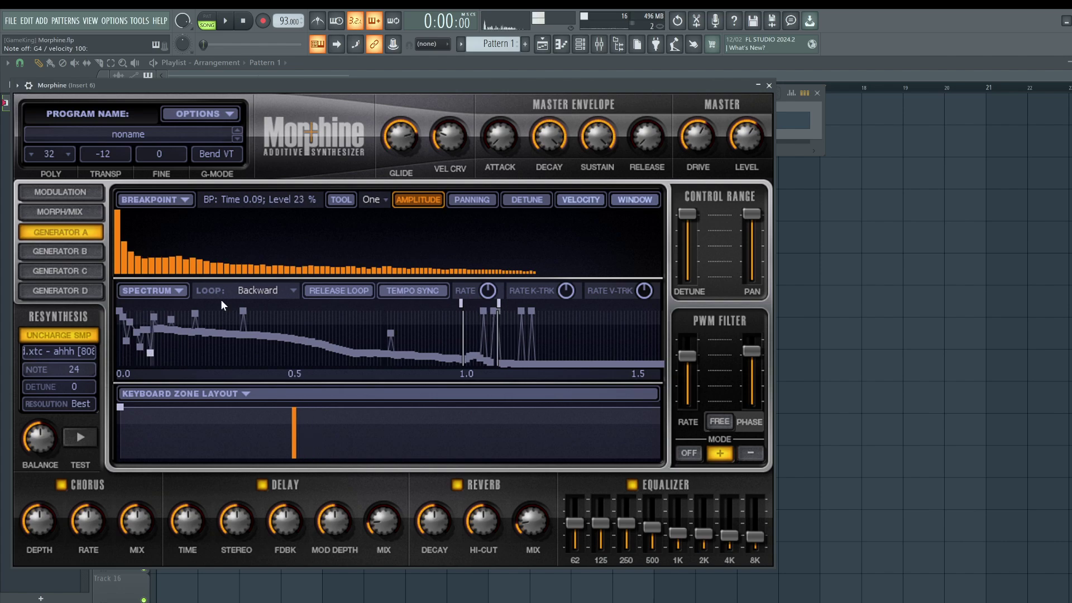
- Reset Generator A's spectrum to clear its breakpoints and loop settings
click(174, 288)
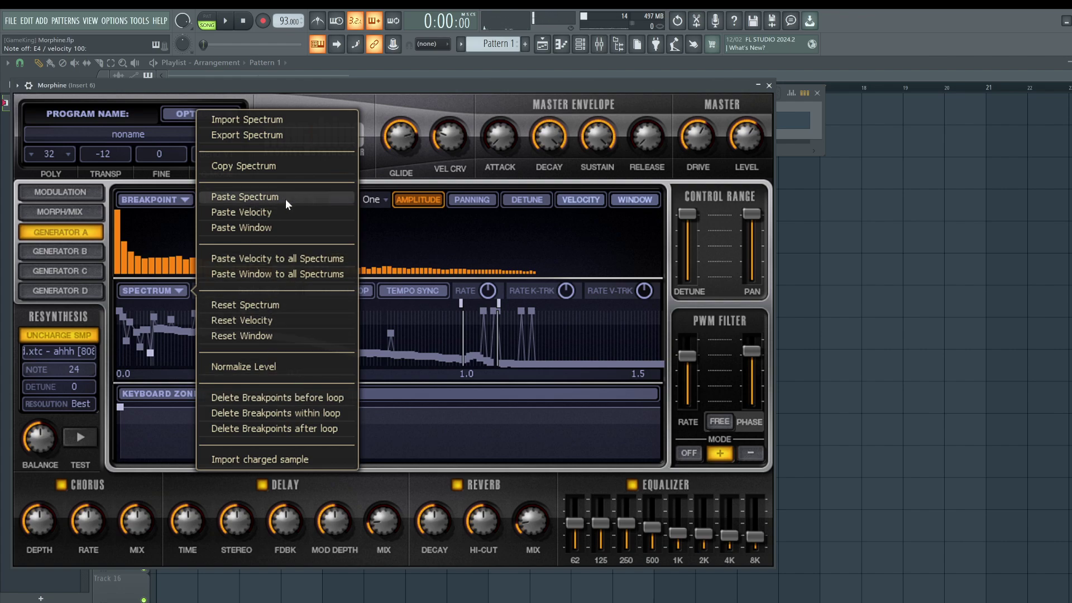
click(268, 319)
click(182, 293)
click(220, 304)
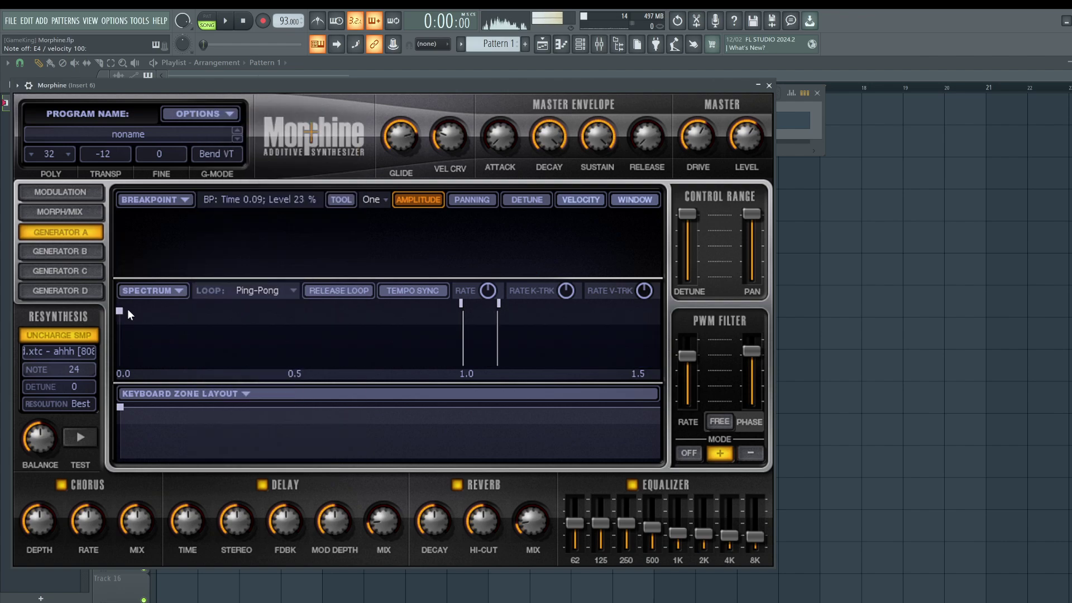
key(alt+F8)
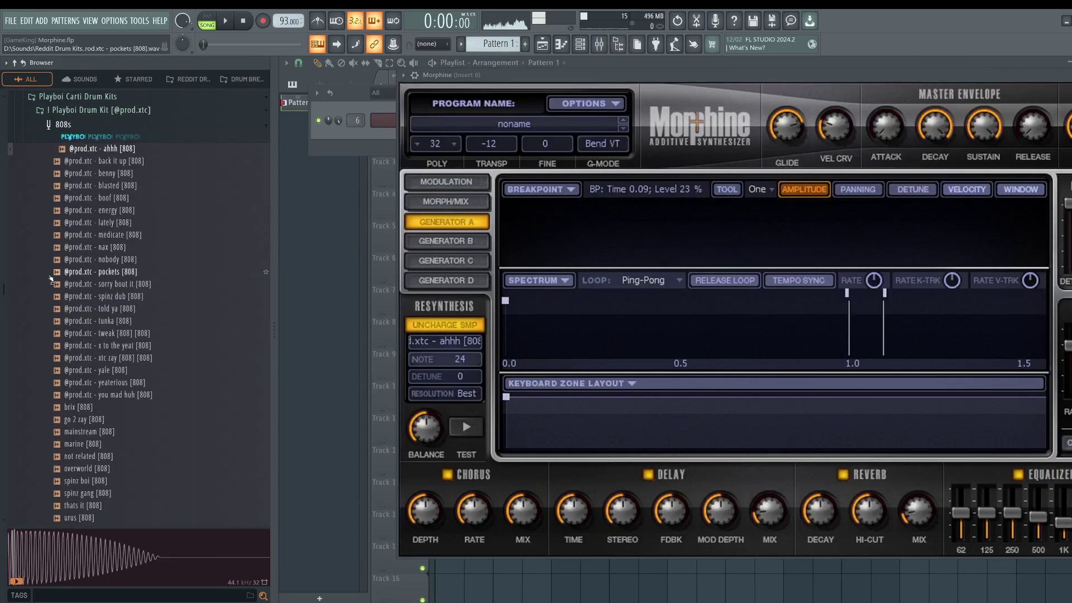
drag(89, 333, 576, 325)
key(n)
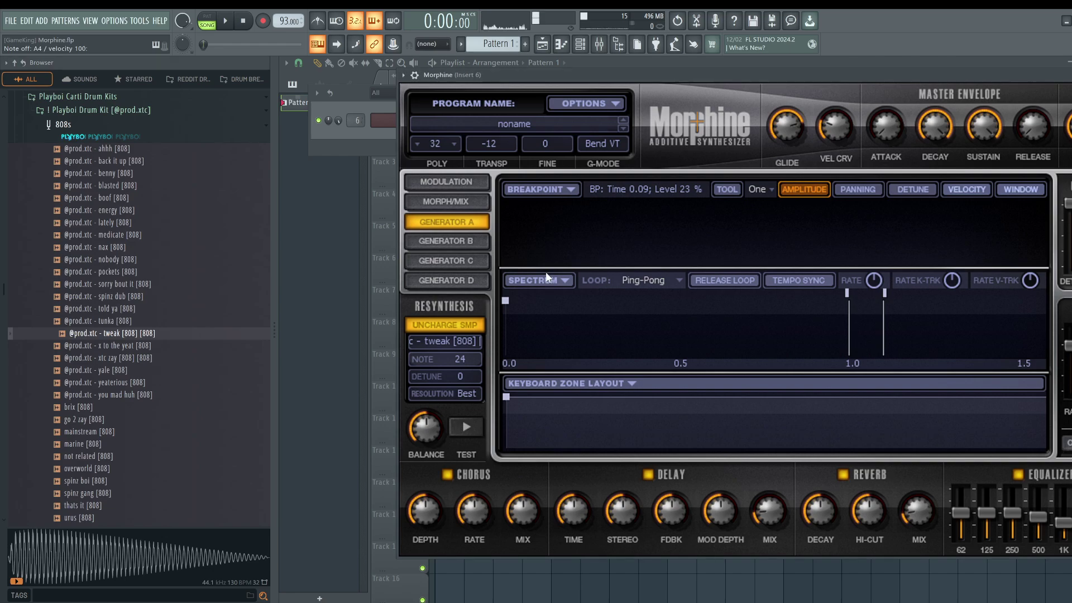
click(547, 277)
click(629, 444)
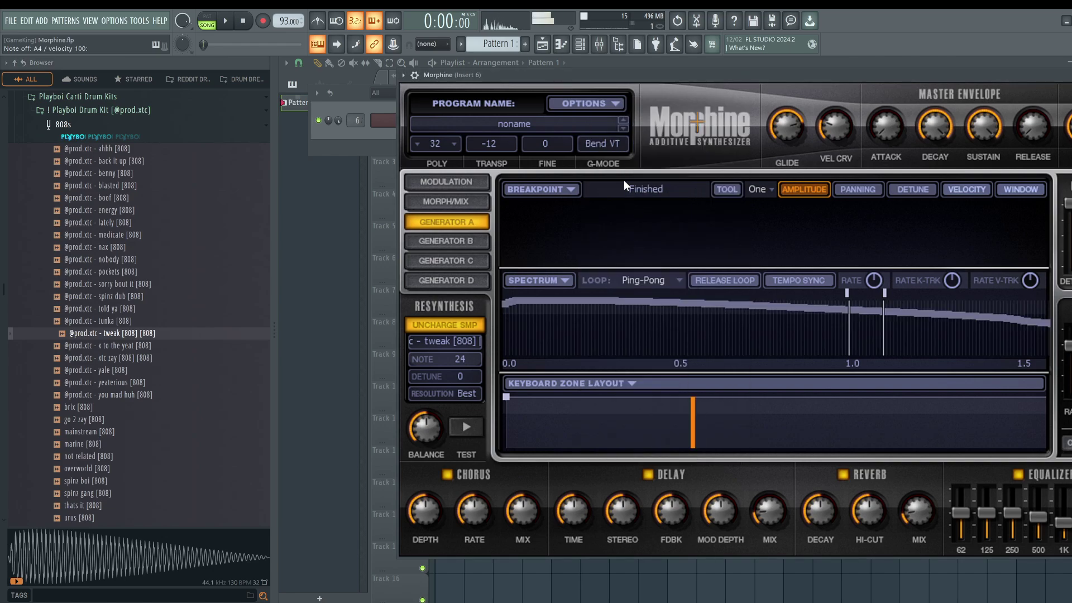
- Move the synth window beside the browser, set the transpose to -24, and play test notes
drag(659, 75, 541, 63)
drag(368, 134, 369, 162)
key(c)
drag(1009, 125, 1008, 122)
key(v)
key(c)
key(v)
key(v)
key(c)
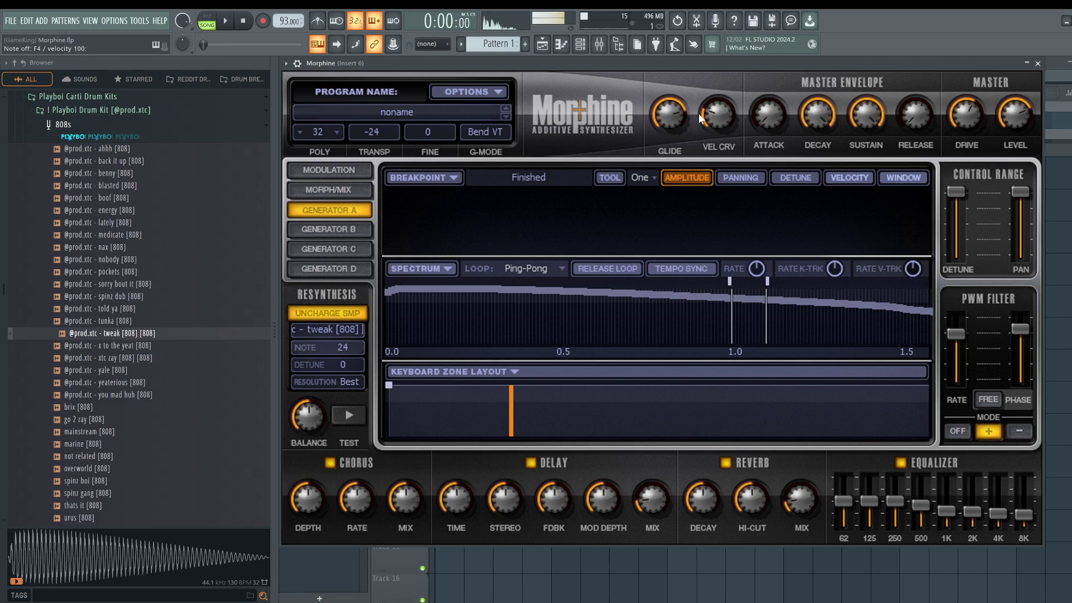
click(671, 115)
key(v)
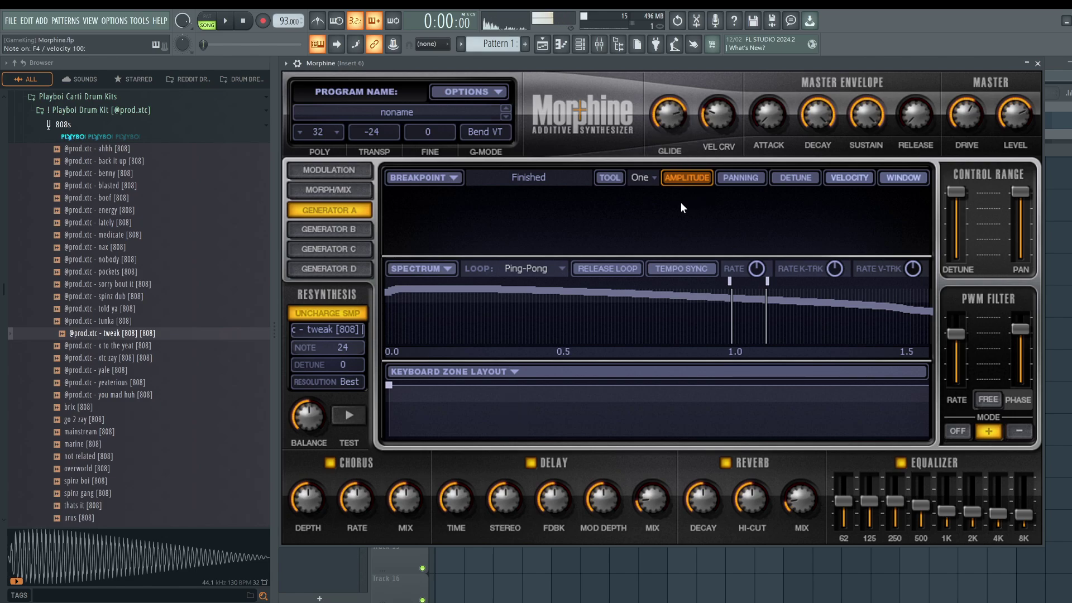
- Set the polyphony to Mono, check the glide mode choices, and play a run of test notes
click(330, 134)
click(378, 87)
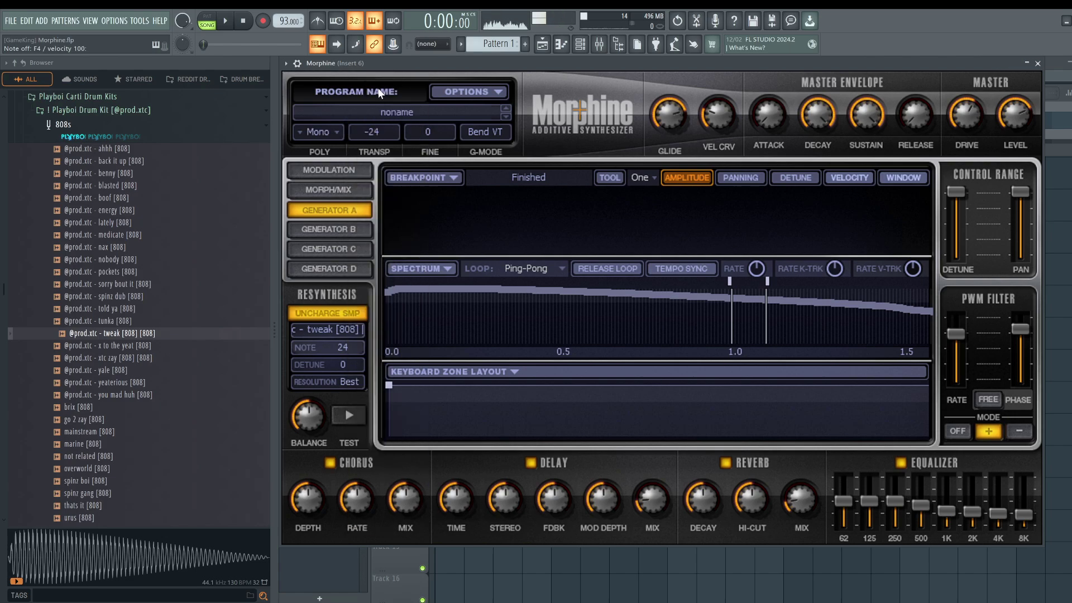
click(490, 128)
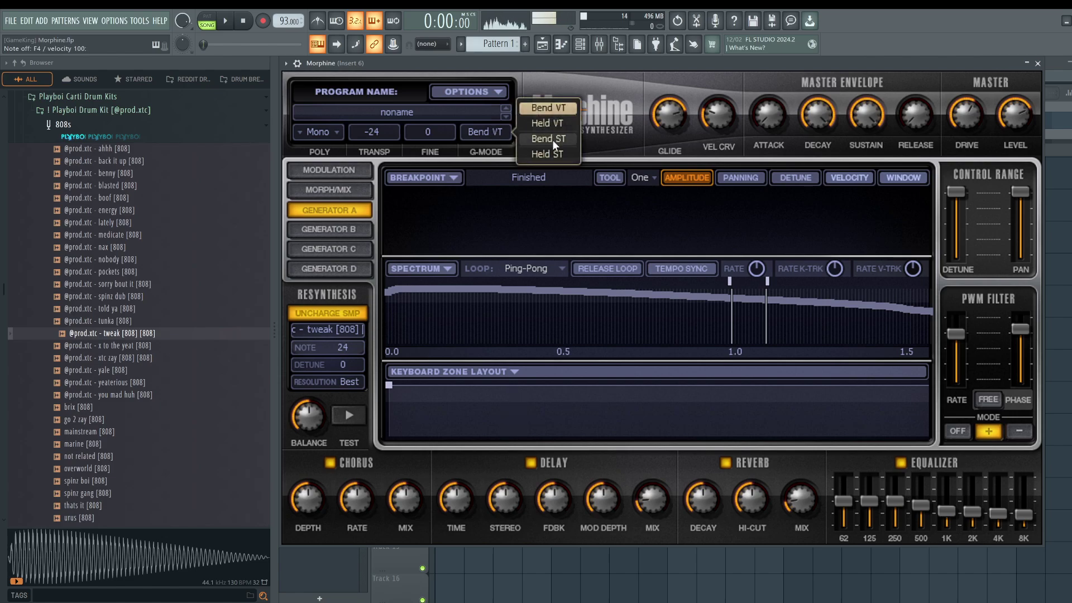
click(590, 131)
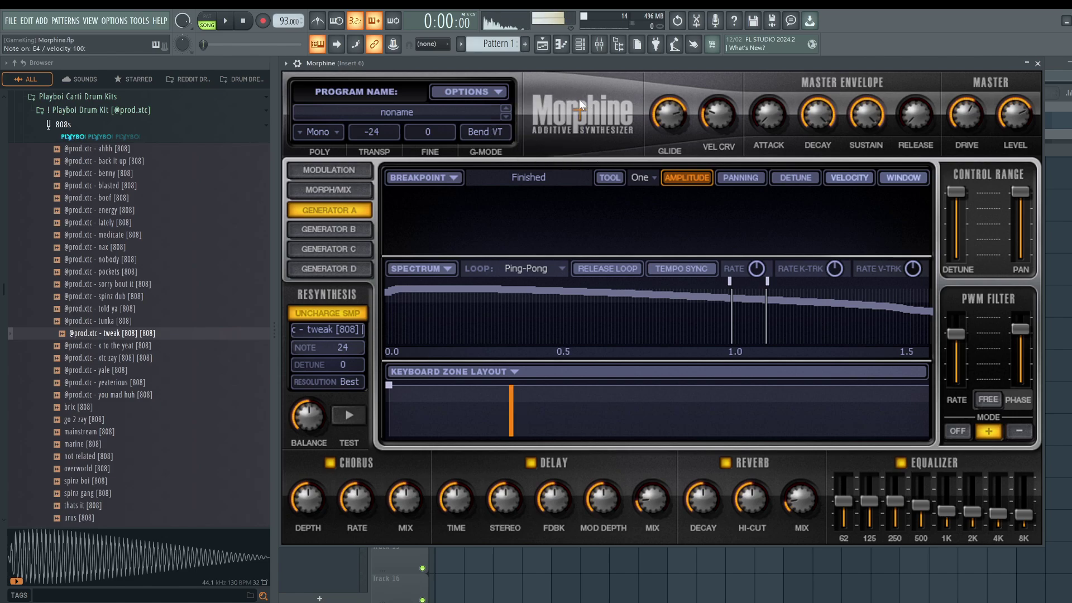
key(y)
key(t)
key(r)
key(e)
key(n)
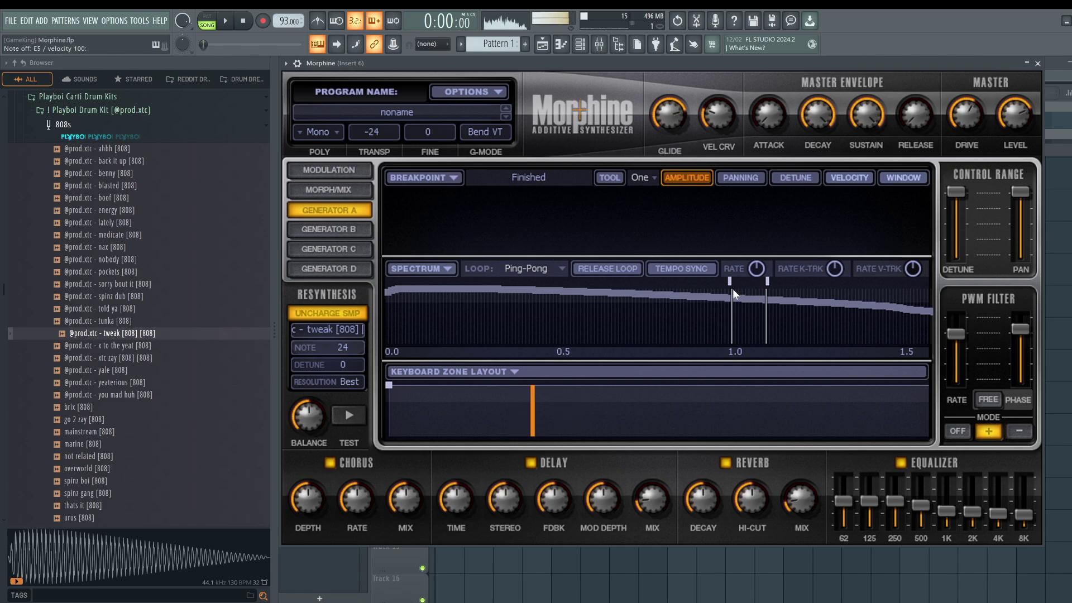
- Set Generator A's loop start to 0.10 sec and loop end to 0.16 sec while auditioning the Ping-Pong loop
drag(731, 287, 424, 270)
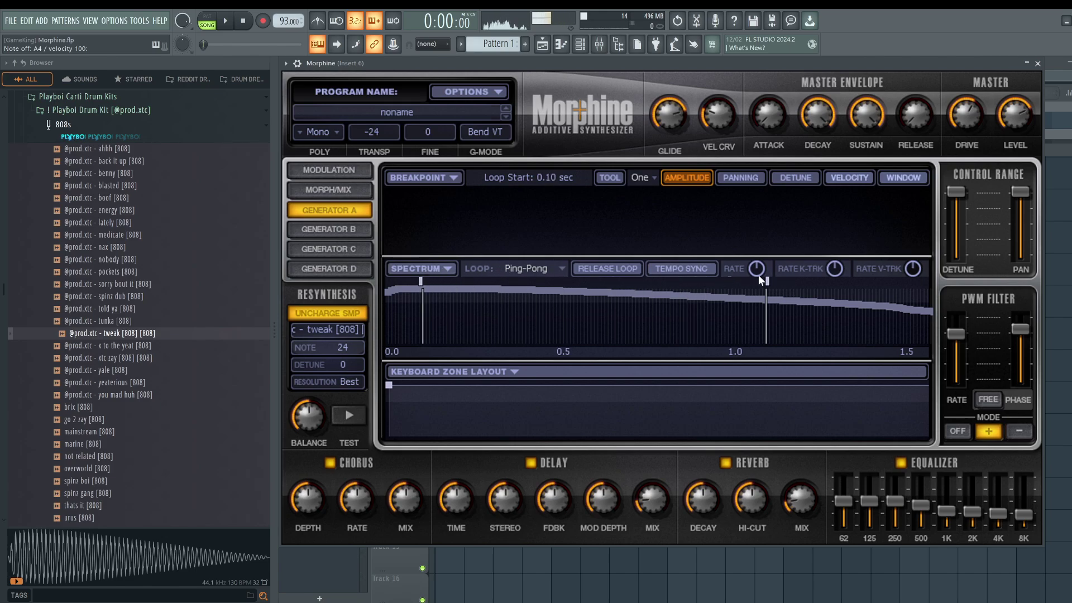
drag(764, 278, 571, 271)
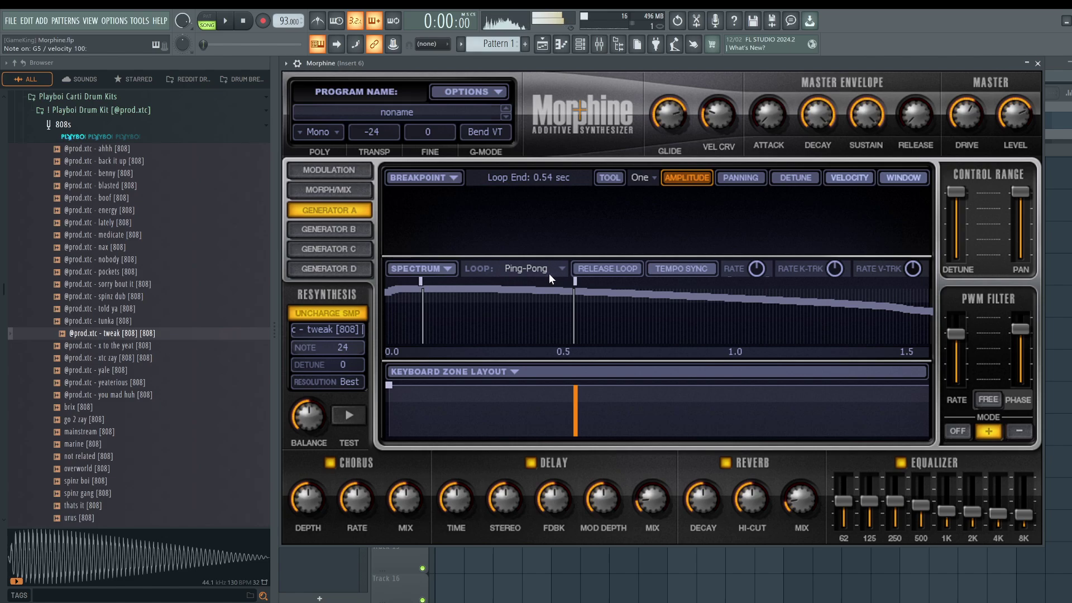
click(556, 268)
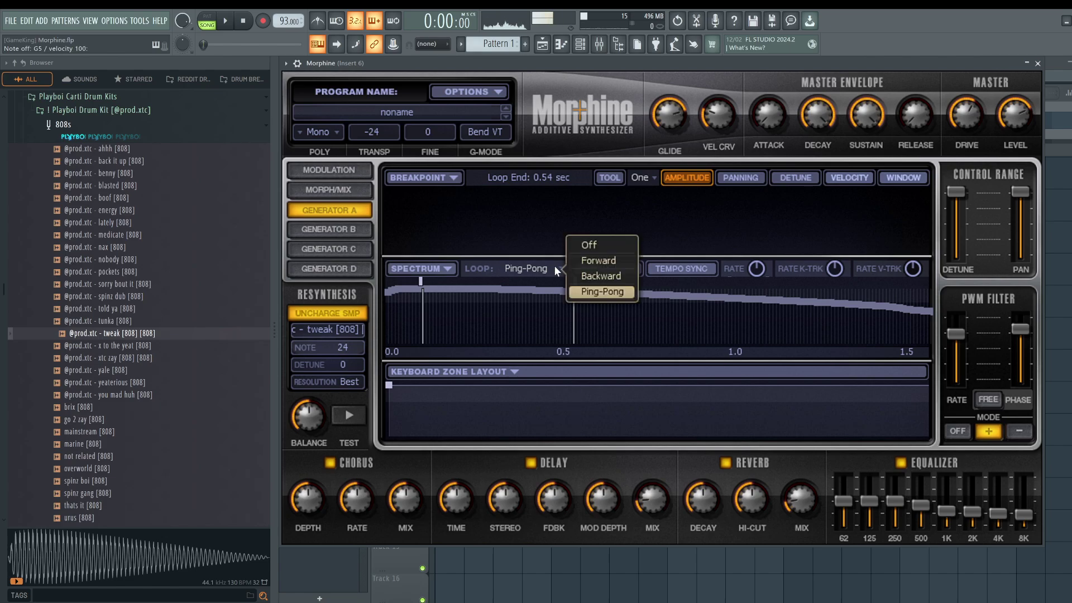
click(558, 267)
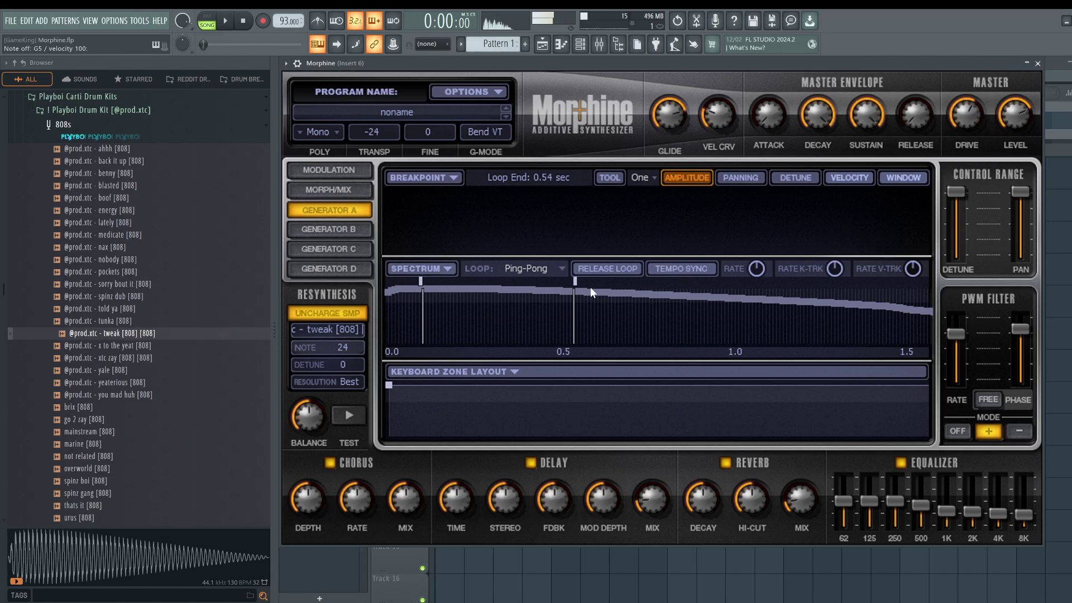
drag(575, 281, 445, 285)
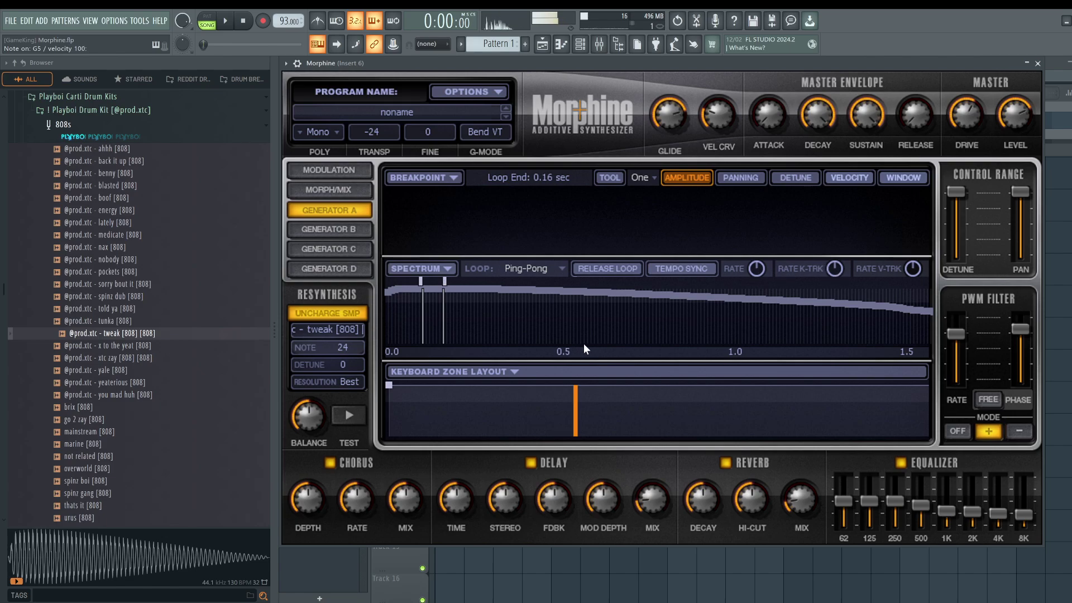
key(b)
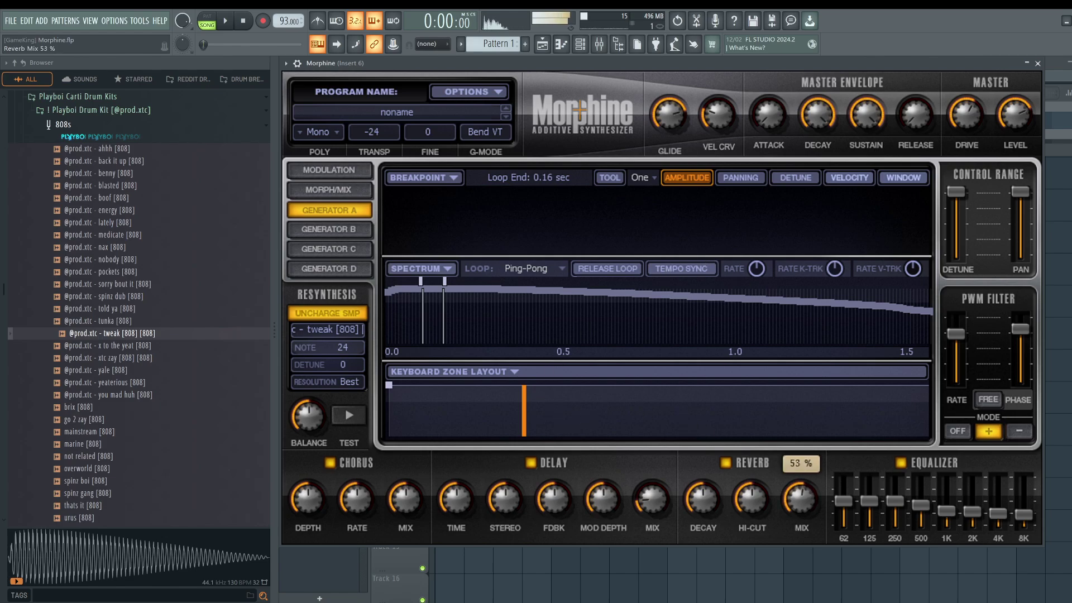
- Try a 53% reverb mix and a higher delay mix on a test note, and bring both mixes back down
drag(651, 498, 652, 472)
mouse_move(788, 497)
mouse_down()
mouse_move(800, 509)
mouse_move(786, 503)
mouse_up()
key(b)
drag(704, 500, 648, 518)
- Try the release loop on Generator A, set the loop mode to Backward, and switch the release loop off
click(628, 269)
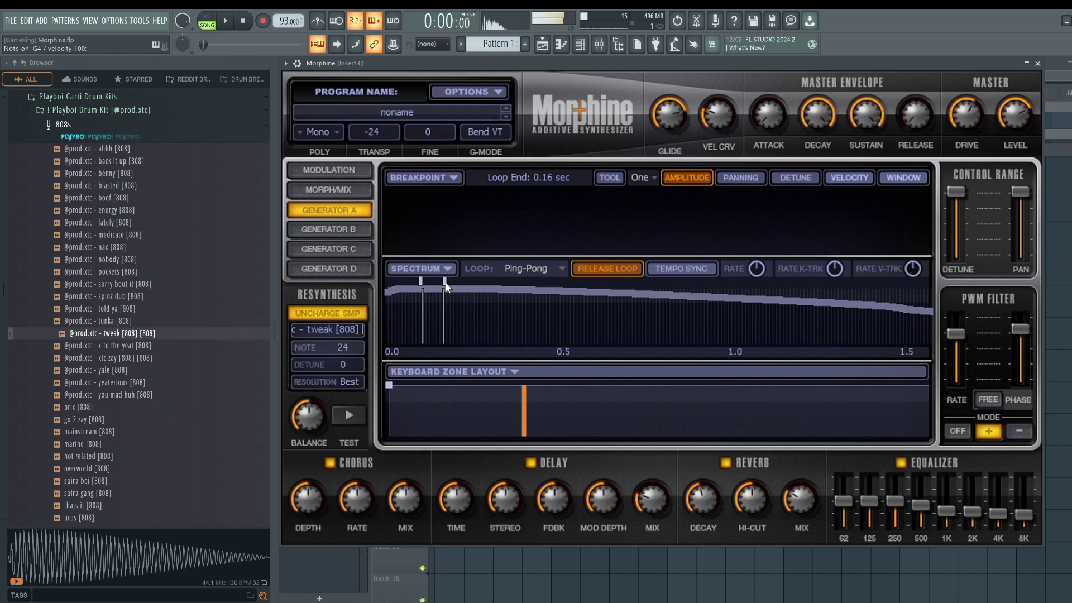
click(543, 267)
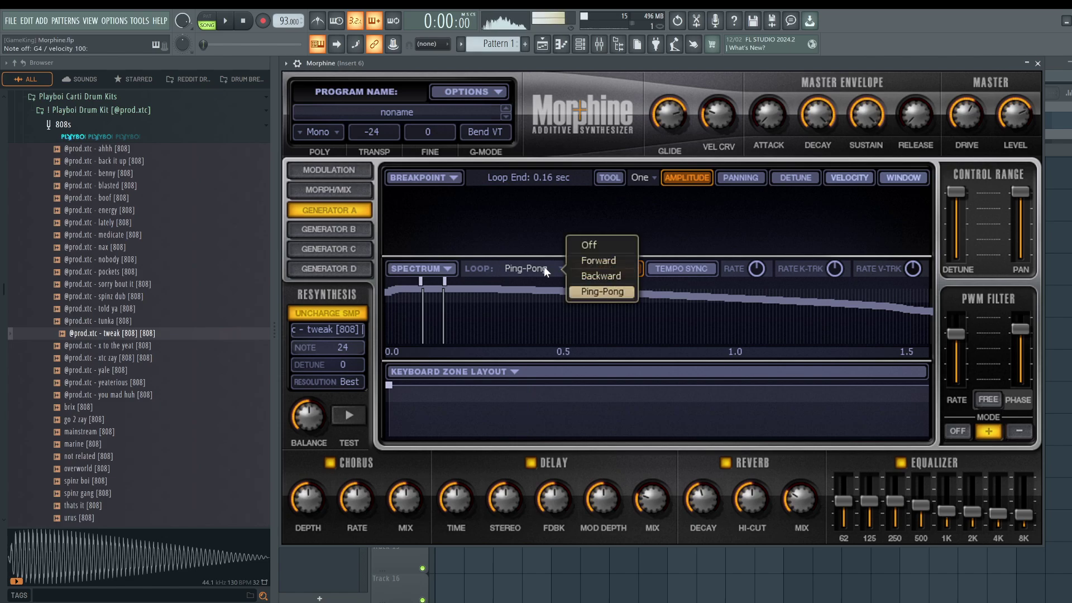
click(599, 276)
click(591, 266)
- Add and adjust a series of breakpoints along Generator A's spectrum curve, including one at Time 1.14 and Level 83%
click(446, 286)
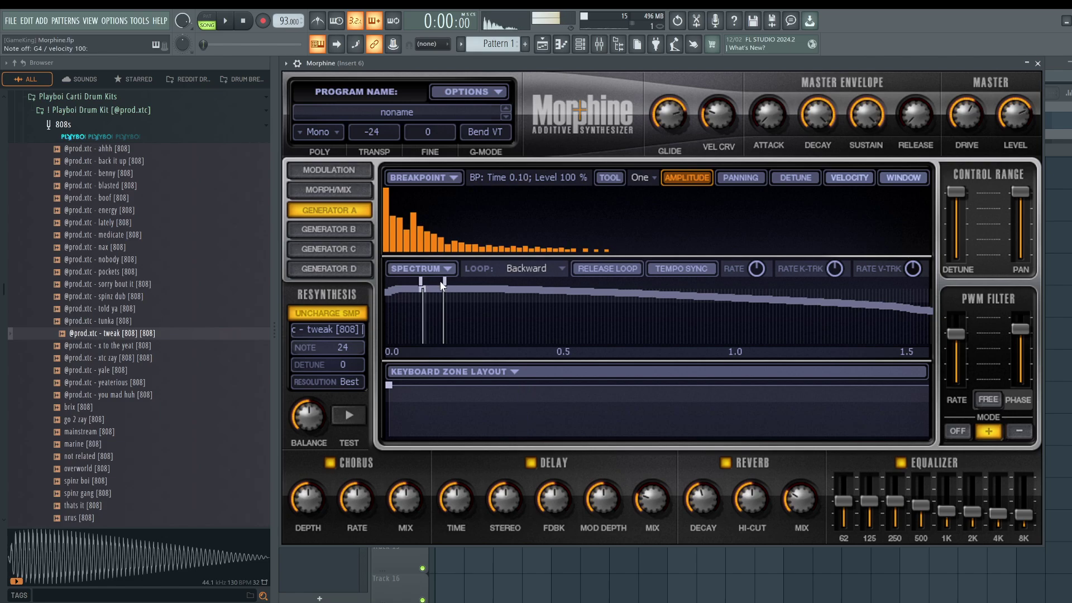
click(456, 283)
drag(473, 280, 735, 285)
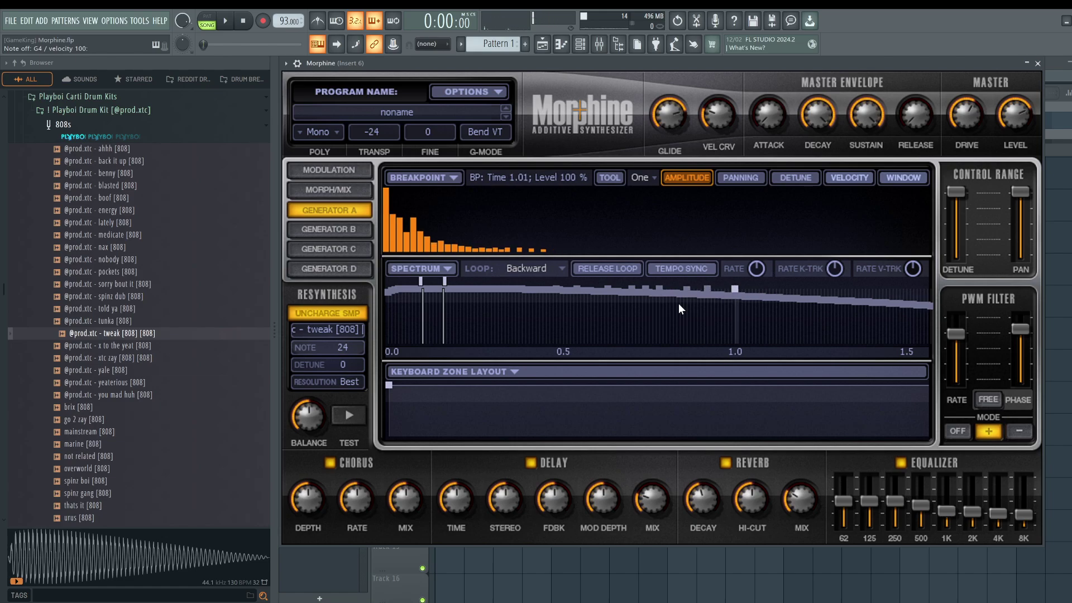
click(780, 298)
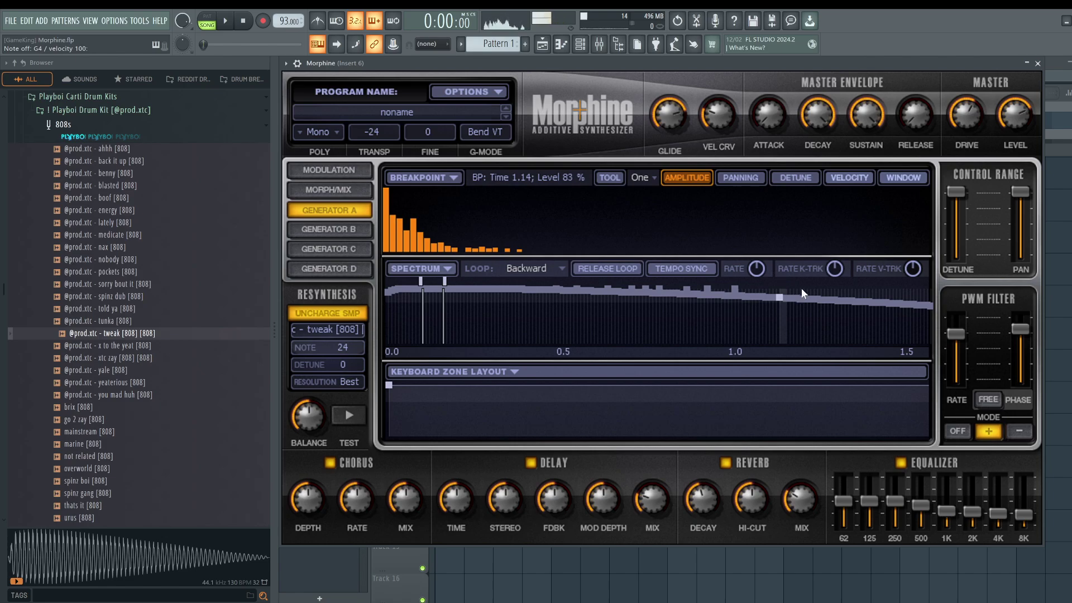
drag(802, 288, 903, 289)
mouse_move(834, 277)
mouse_down()
mouse_move(689, 331)
mouse_move(403, 327)
mouse_up()
mouse_move(508, 310)
mouse_down()
mouse_move(529, 313)
mouse_move(407, 311)
mouse_move(414, 323)
mouse_move(634, 316)
mouse_up()
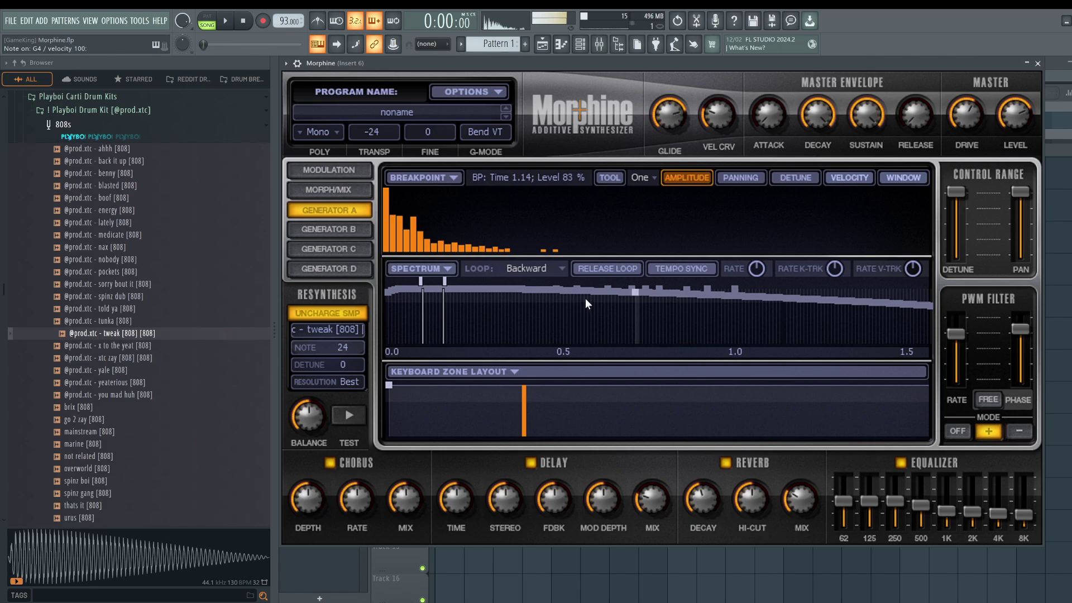
click(543, 270)
click(436, 268)
click(437, 269)
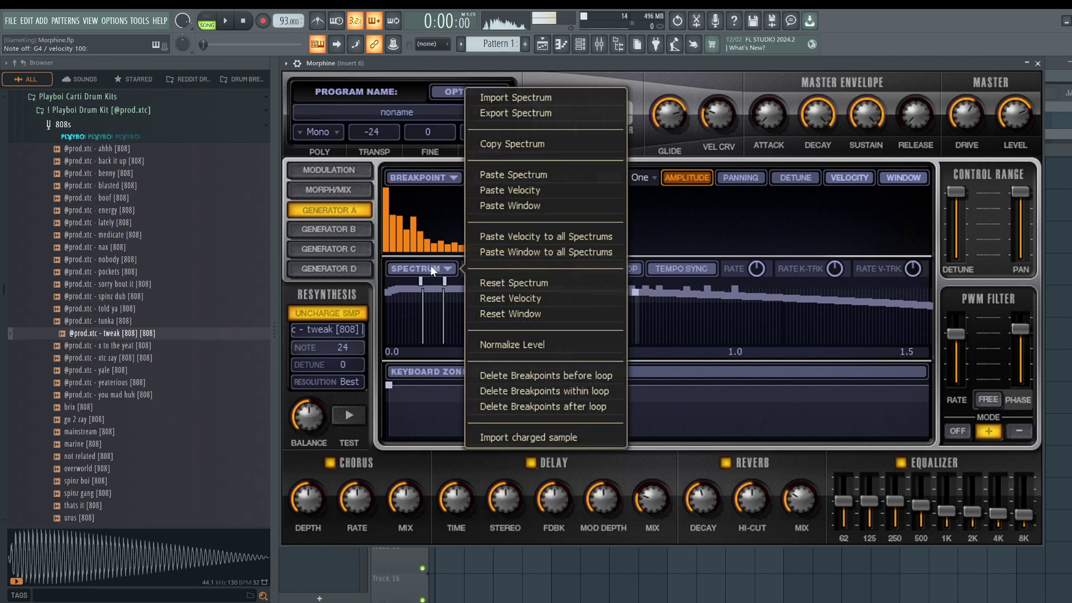
click(675, 323)
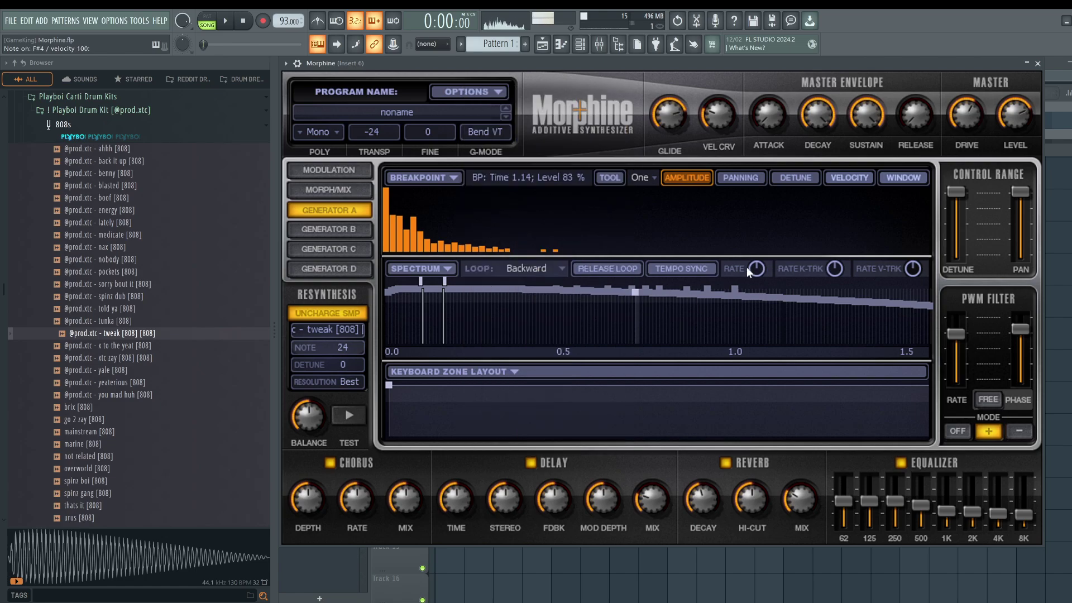
- Turn up Generator A's loop rate and enable tempo sync while playing a test note
key(g)
mouse_move(755, 268)
mouse_down()
mouse_move(755, 286)
mouse_move(755, 268)
mouse_up()
click(707, 269)
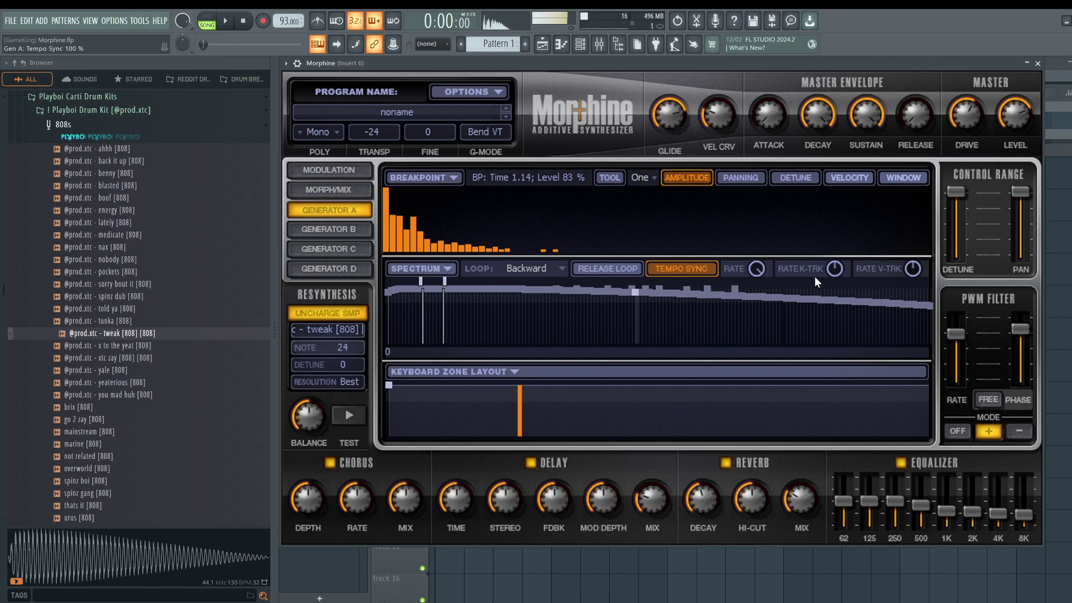
- Browse the sound folders from the Playboi Carti 808s to the Vintage Fire (Sounds Booster Pack) inside Busy Works Beats
click(835, 270)
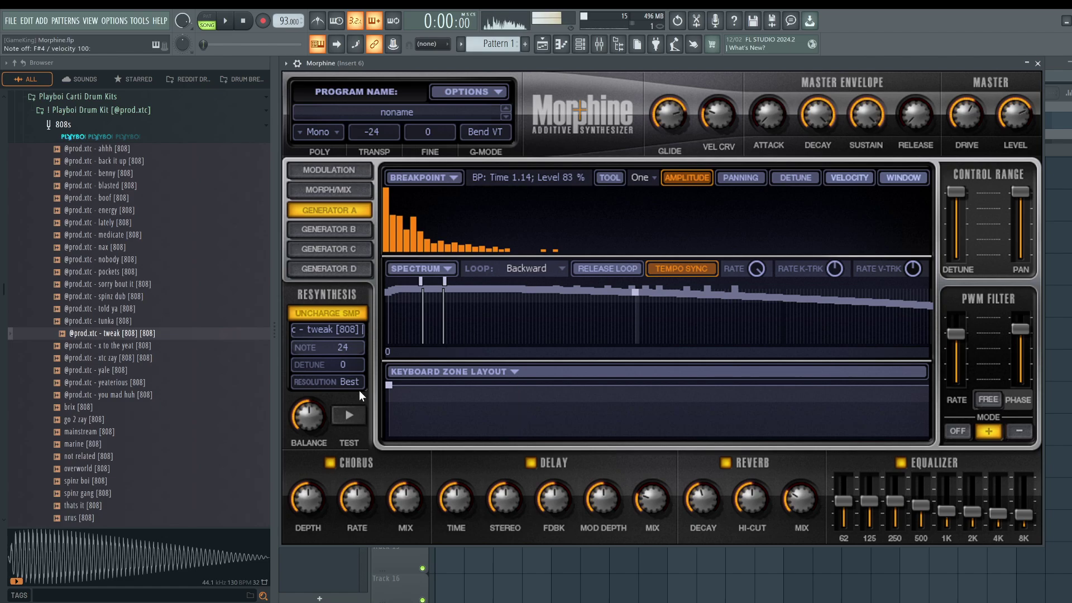
scroll(134, 252, down, 2)
scroll(91, 187, up, 4)
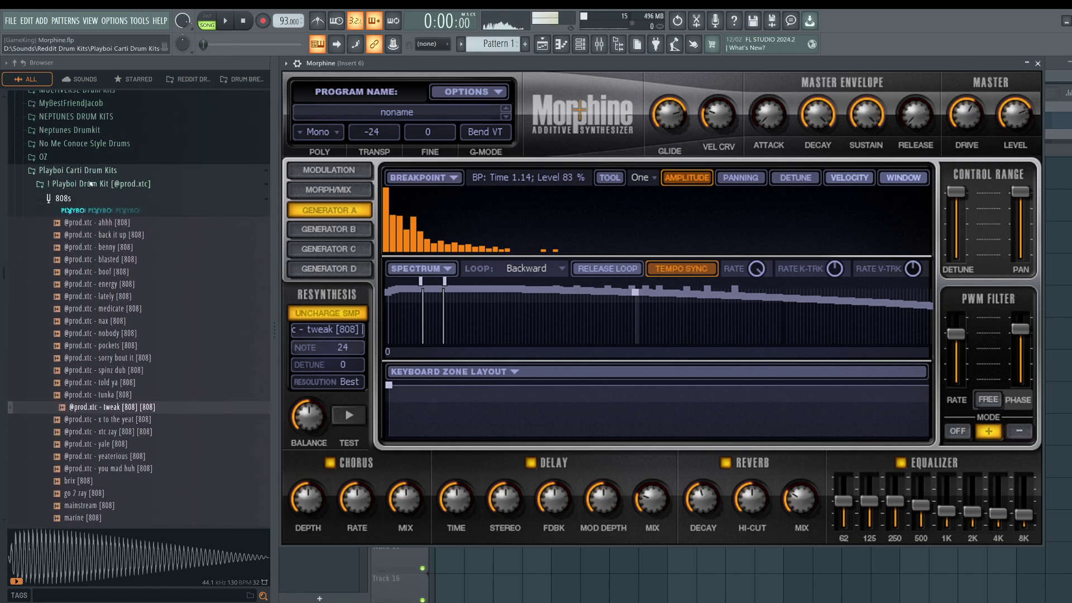
click(95, 211)
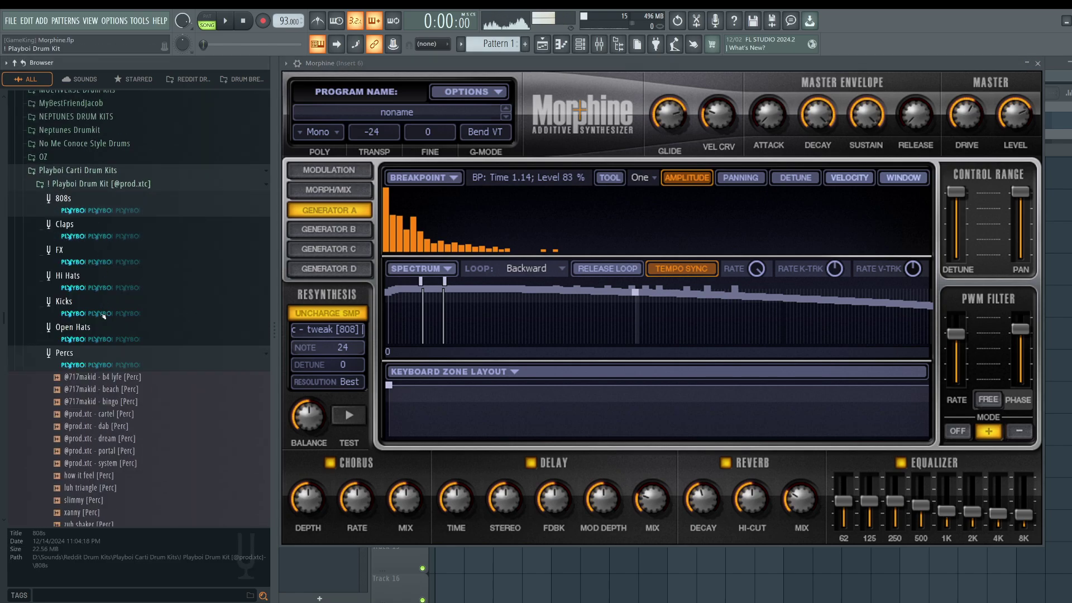
scroll(99, 334, up, 10)
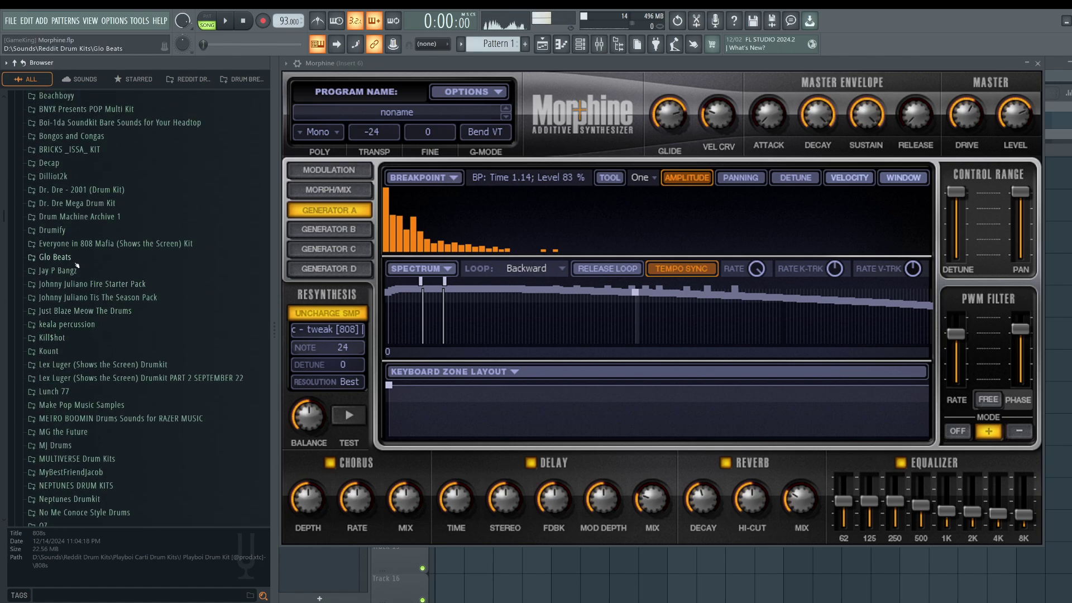
scroll(77, 266, up, 5)
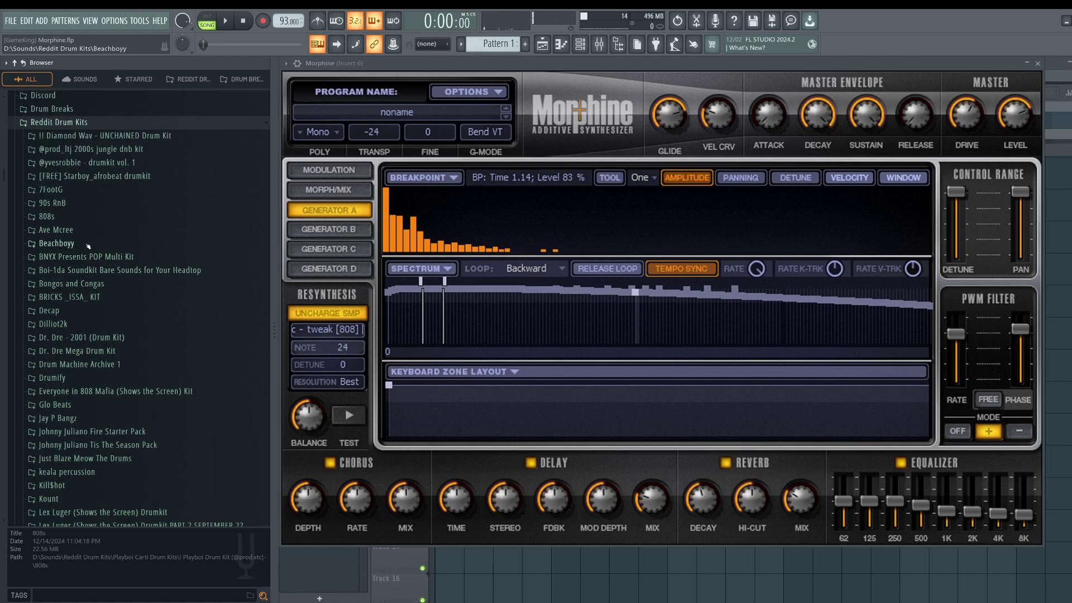
scroll(80, 340, up, 8)
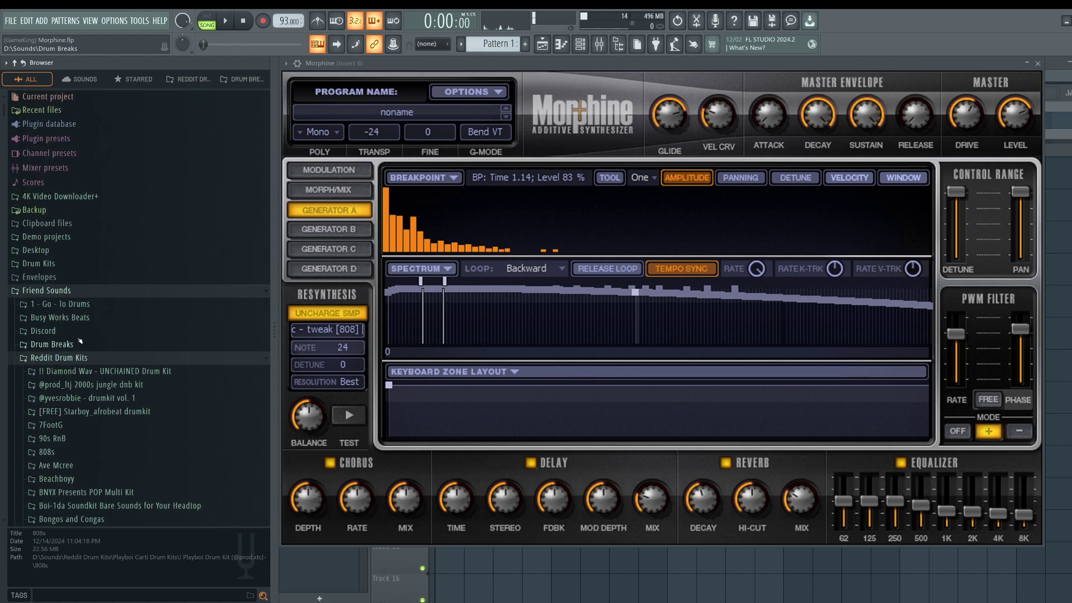
click(73, 317)
click(84, 357)
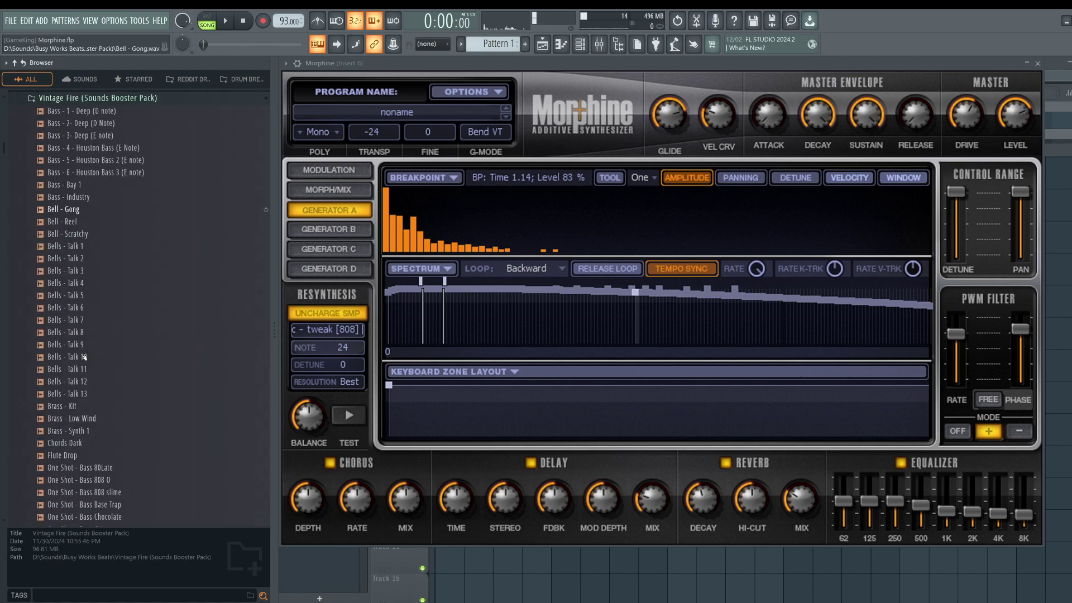
- Charge the Bells - Talk 10 sample for resynthesis and import it into Generator A's spectrum
drag(84, 356, 444, 315)
click(445, 270)
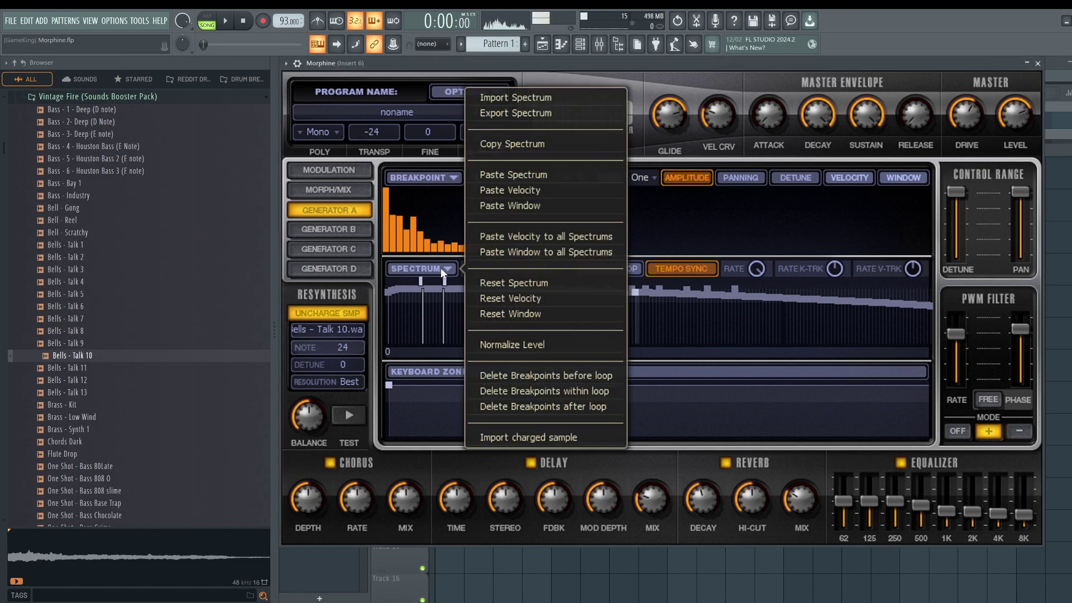
click(542, 437)
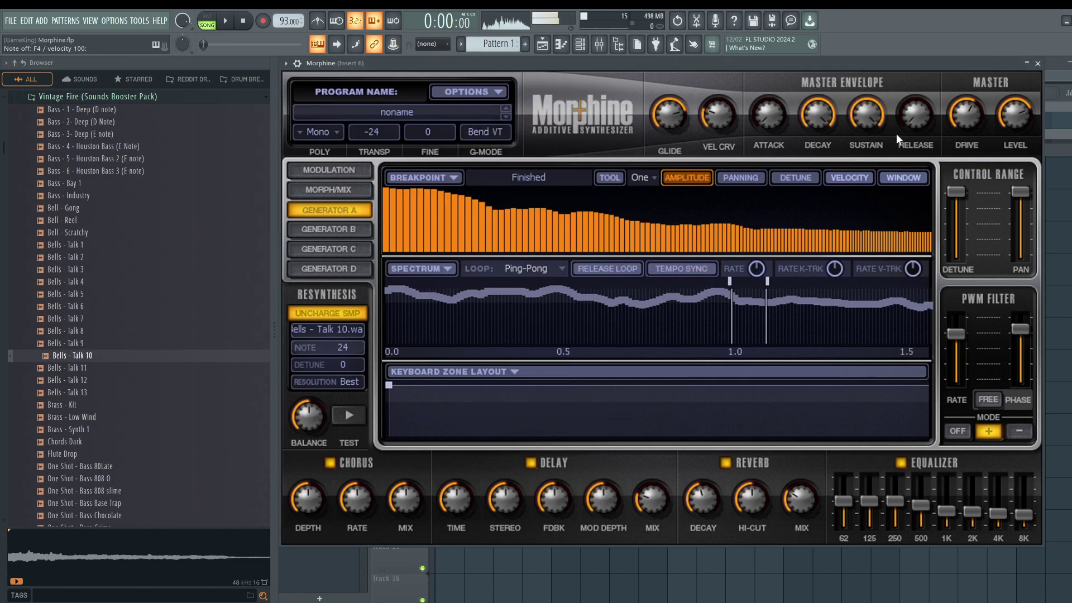
- Turn the master drive down and play test notes of the resynthesized bell
drag(972, 116, 971, 162)
key(v)
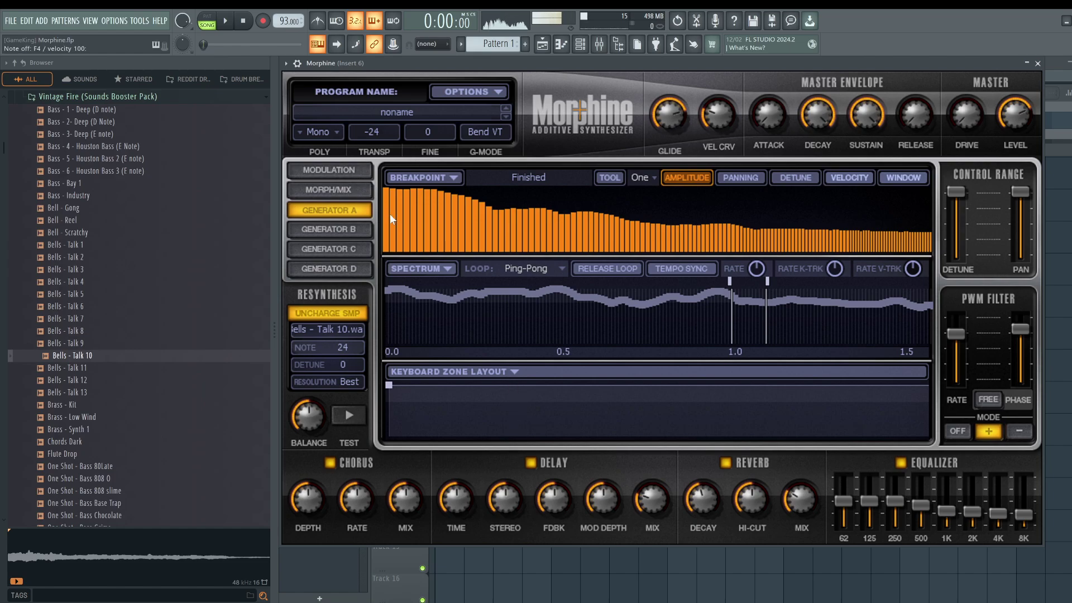
key(v)
- Set the project tempo to 134 BPM and enable Generator A's tempo sync, then play a test note
drag(288, 21, 277, 62)
click(700, 274)
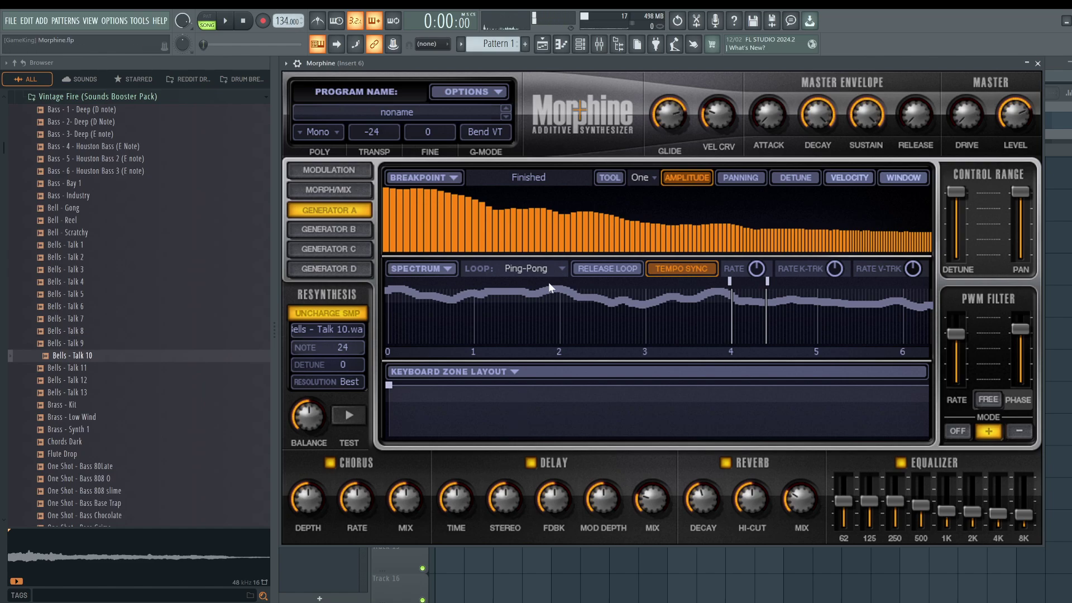
key(v)
- Set the resynthesis note to 96 and play several test notes
drag(337, 344, 337, 329)
key(v)
key(b)
key(c)
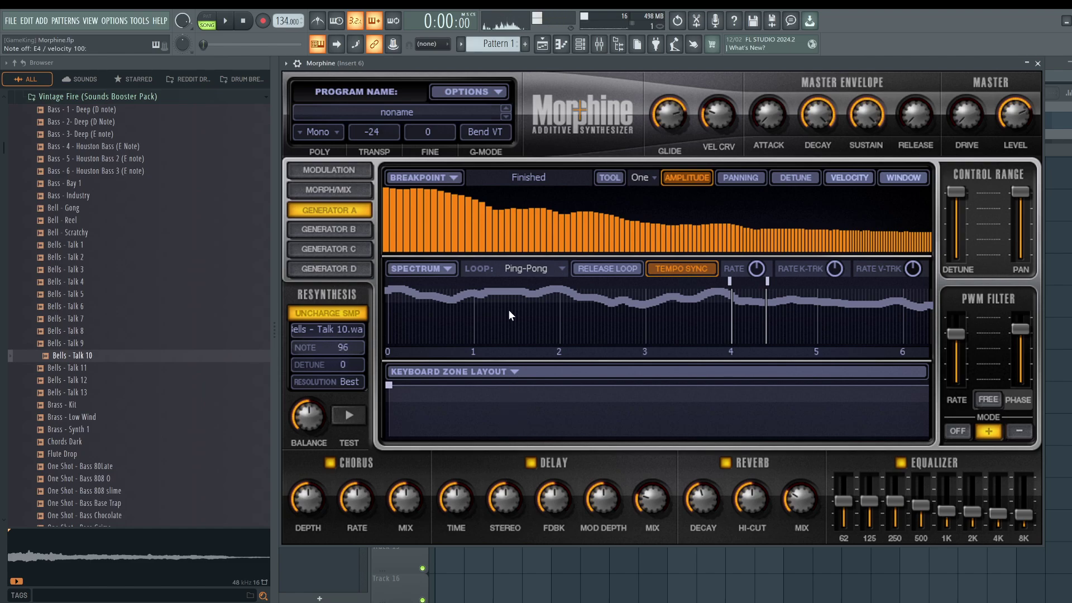
- Load the BAS B3 Bass FG preset from the Bass bank of the presets library and close the library
click(453, 113)
click(540, 163)
click(750, 169)
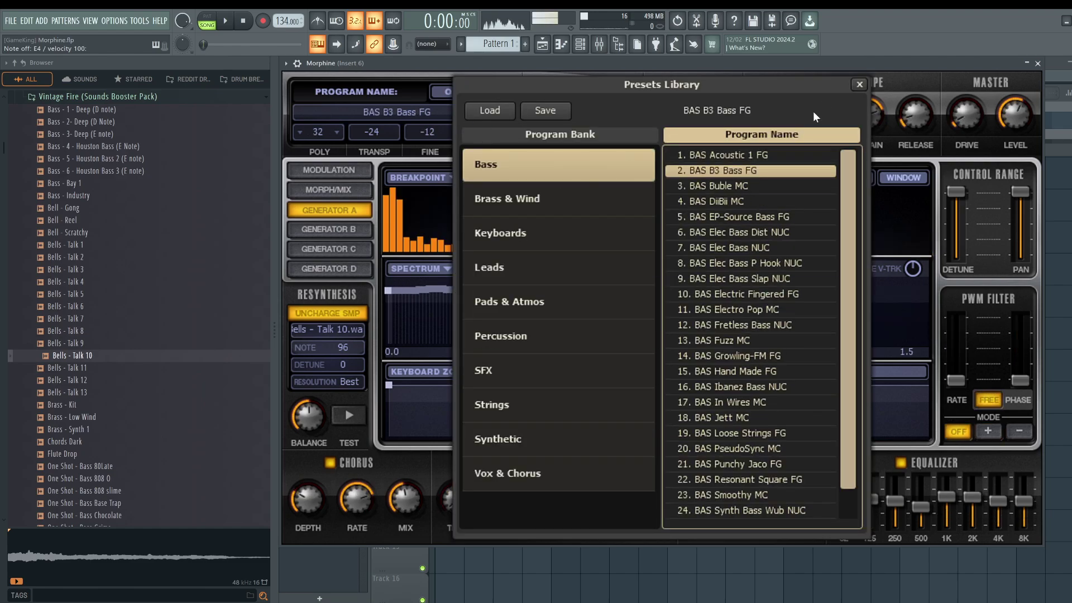
click(860, 84)
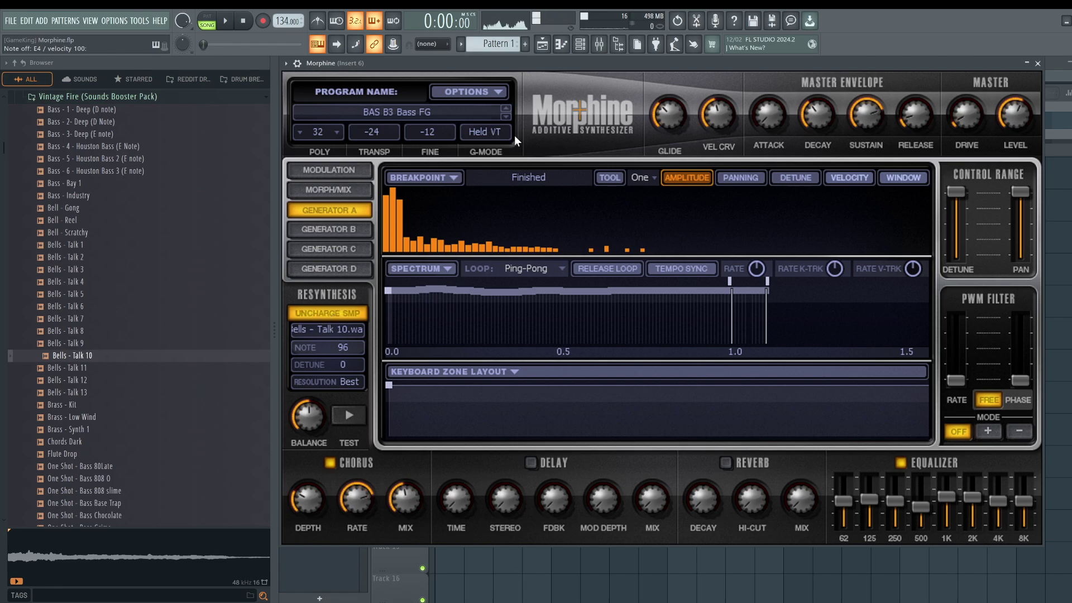
- Step forward through the programs to BAS EP-Source Bass FG and uncharge the Bells - Talk 10 sample
click(505, 116)
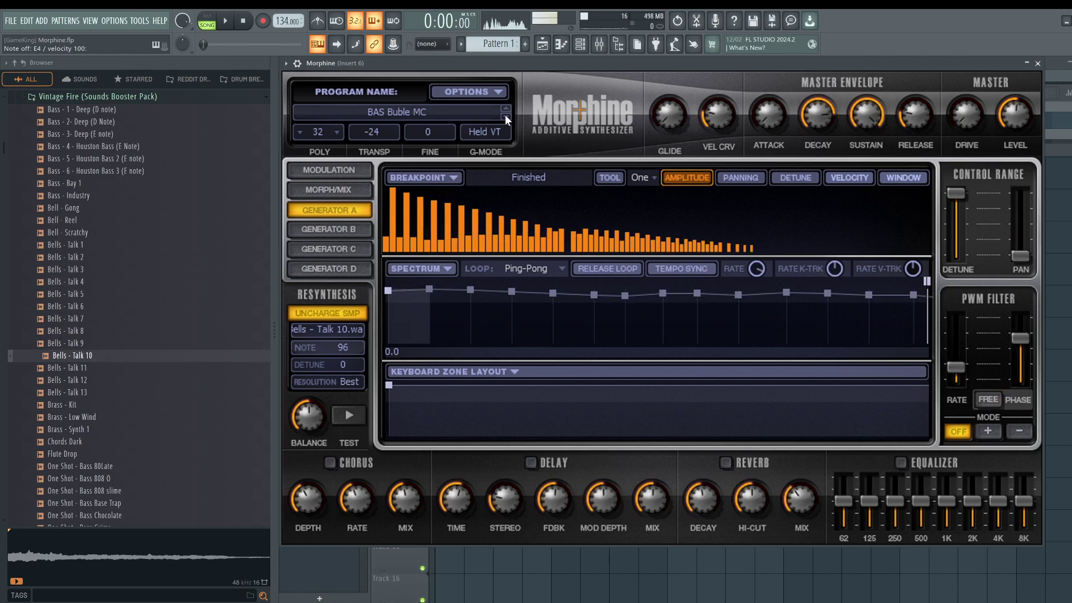
click(505, 115)
click(505, 115)
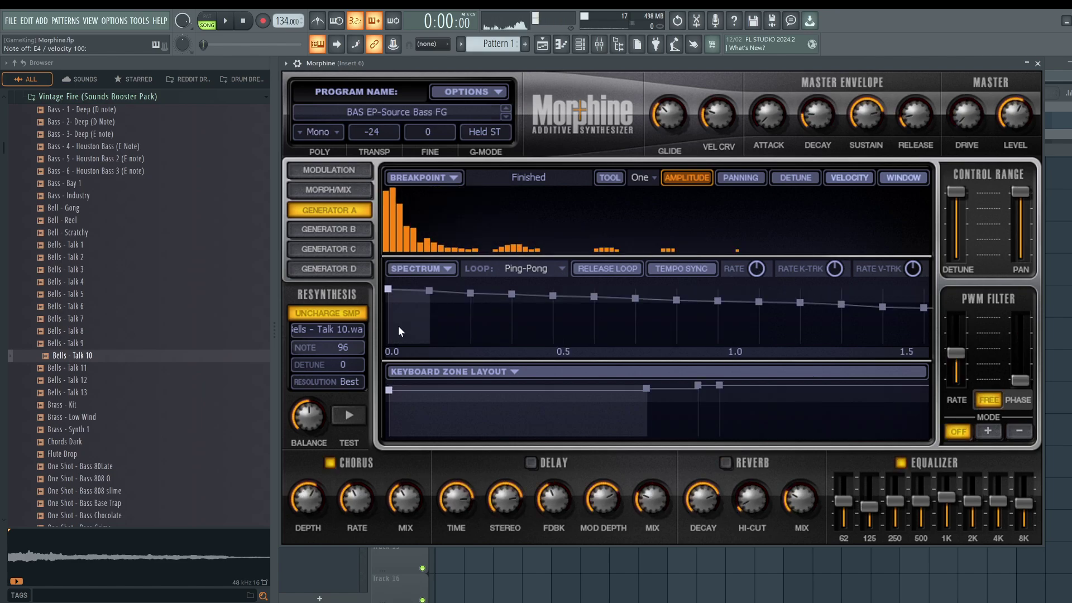
click(313, 319)
- Step back to the BAS Buble MC preset and forward again to BAS EP-Source Bass FG, briefly running song playback
click(504, 108)
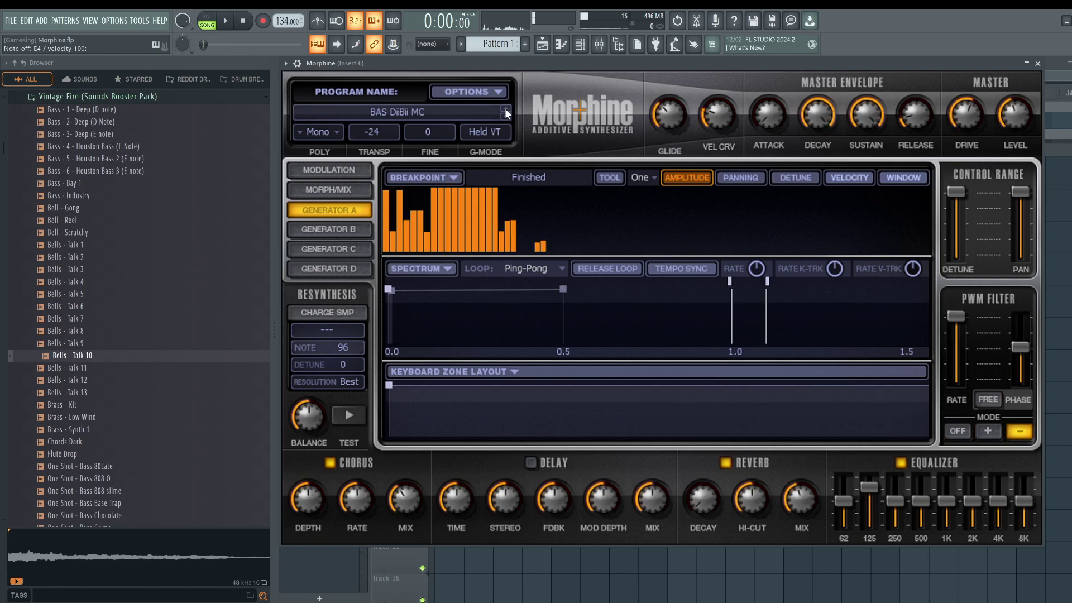
click(505, 109)
key(space)
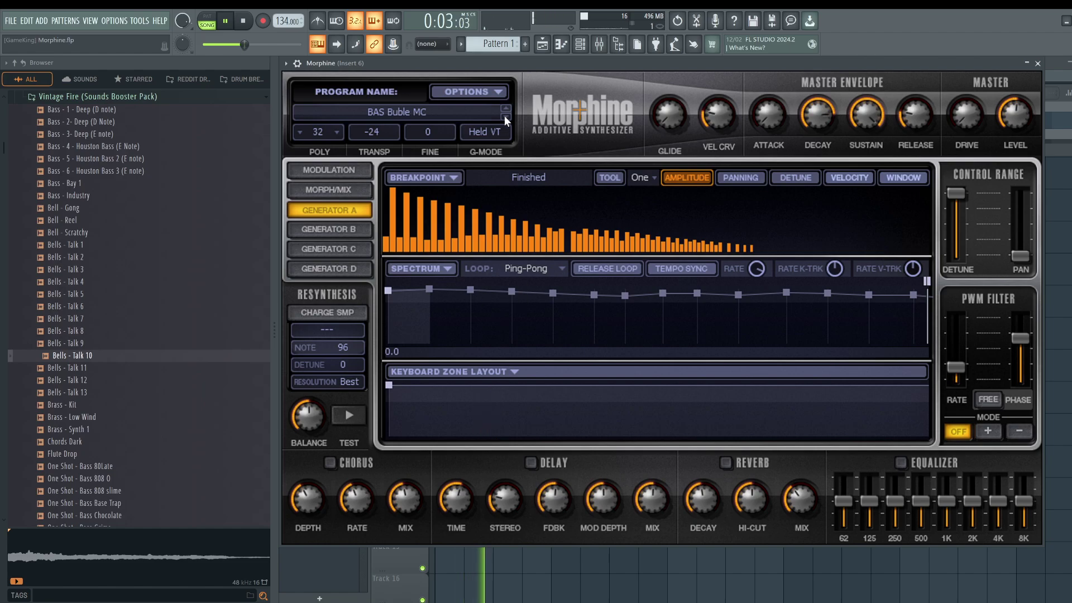
click(504, 116)
click(504, 116)
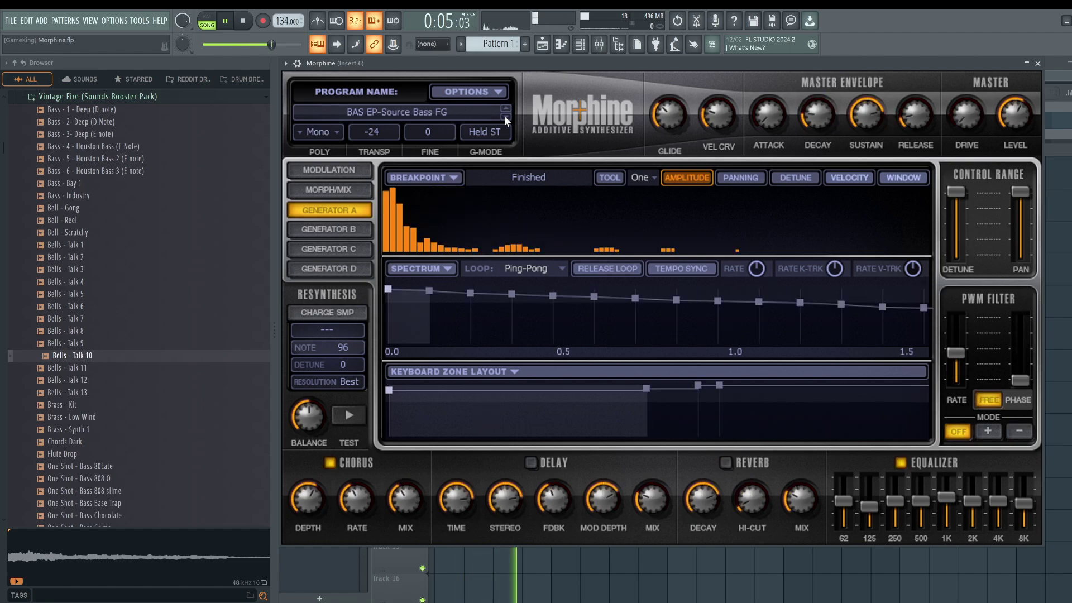
key(space)
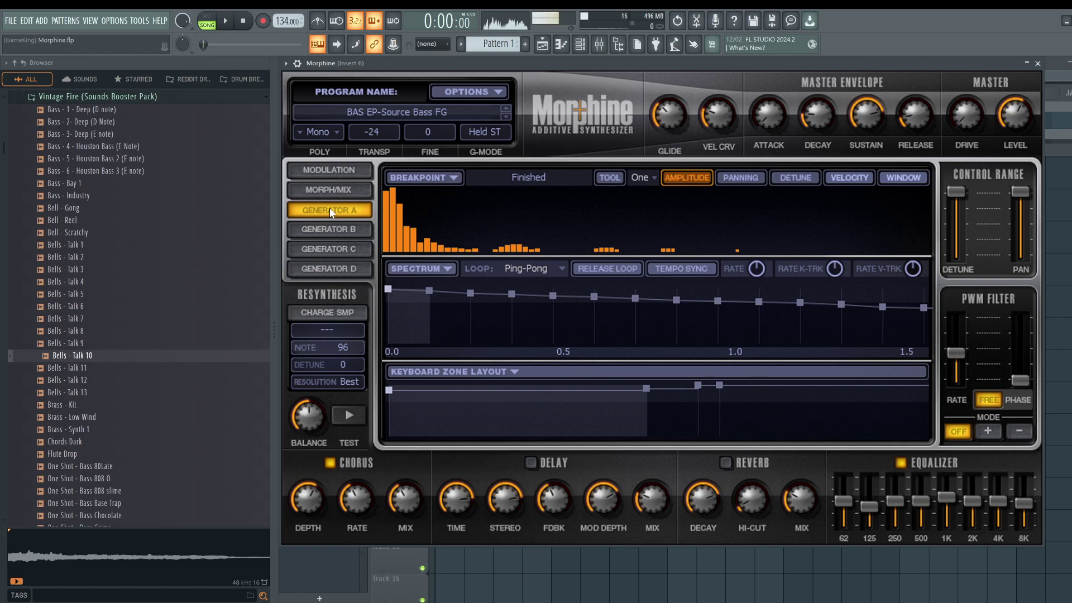
- On the Morph/Mix page, check the noise sample's loop modes and choose BassPop_2 as the noise sample
click(330, 249)
click(349, 188)
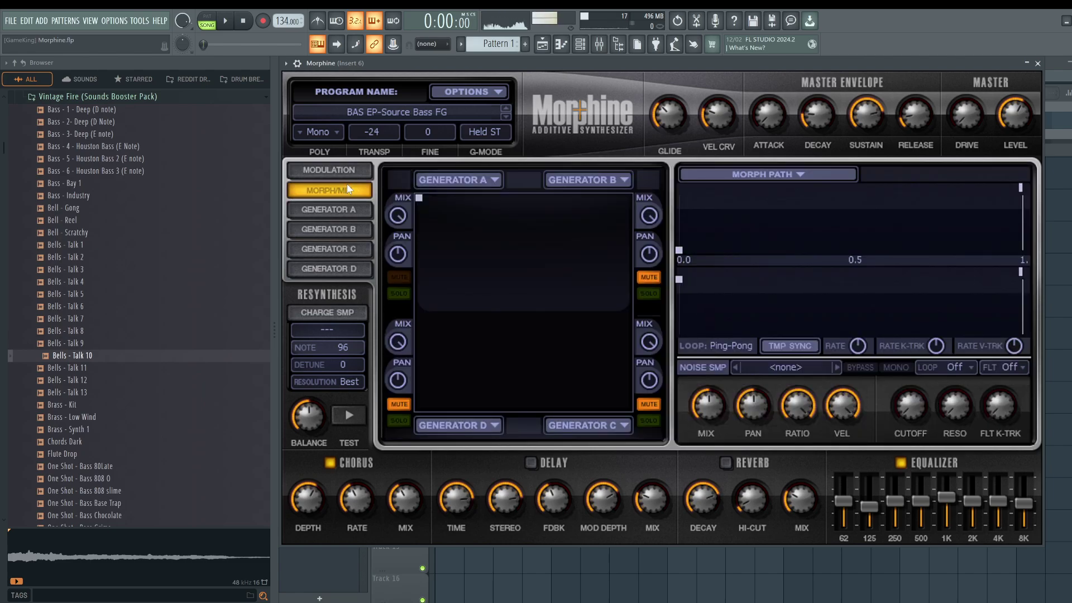
click(949, 367)
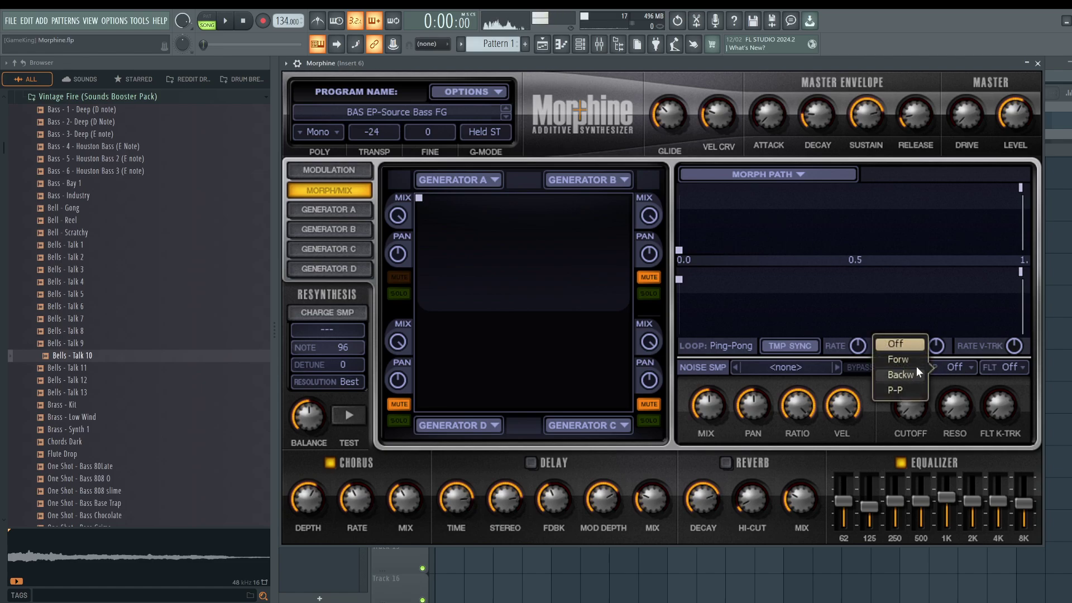
click(945, 381)
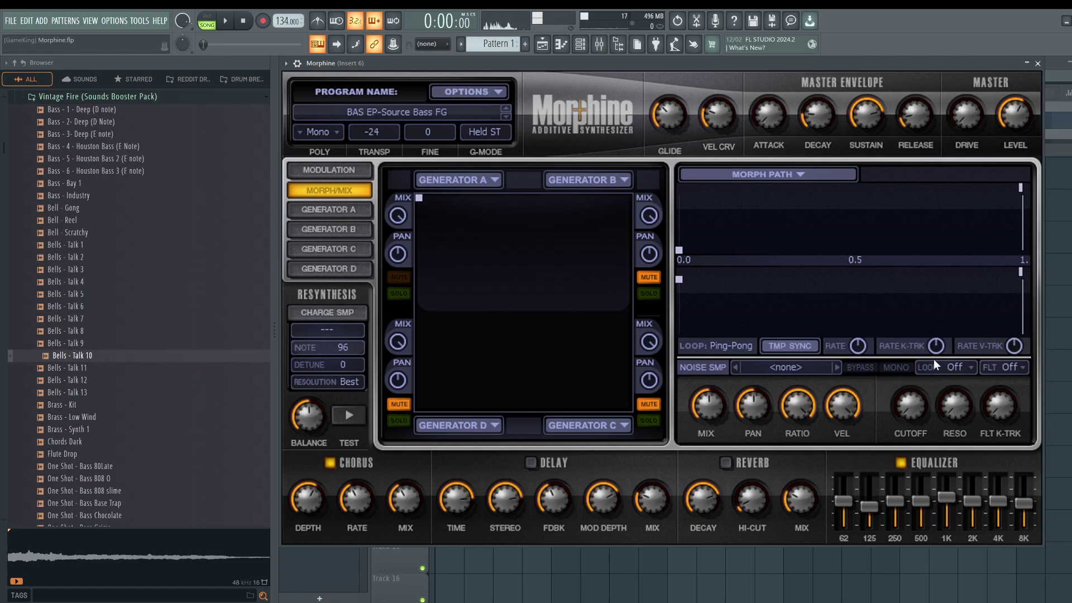
click(783, 366)
click(880, 380)
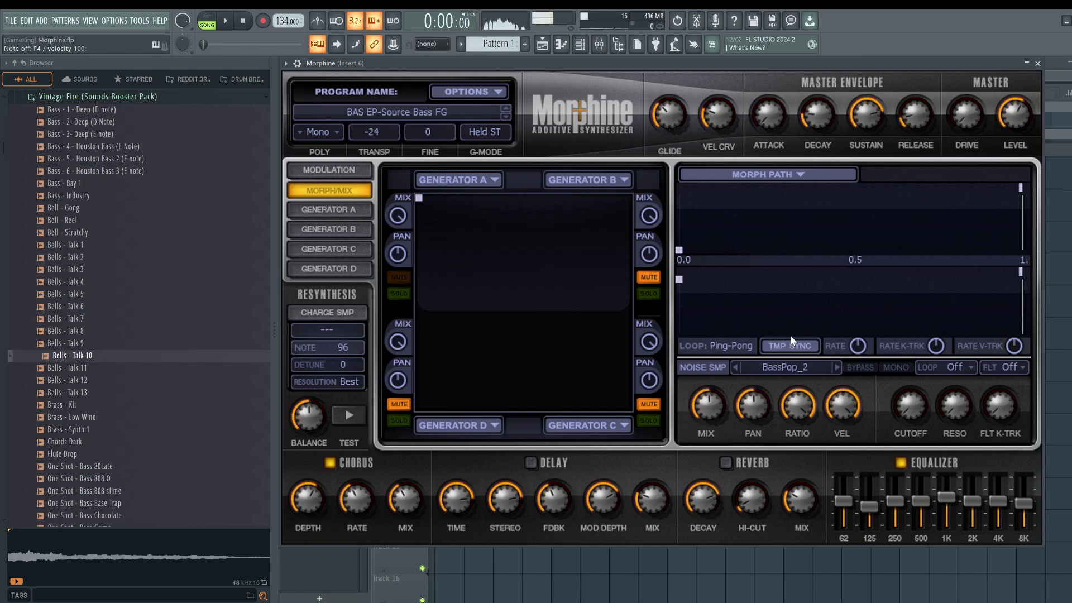
- Hide the browser and reposition the Morphine window over the playlist
key(alt+F8)
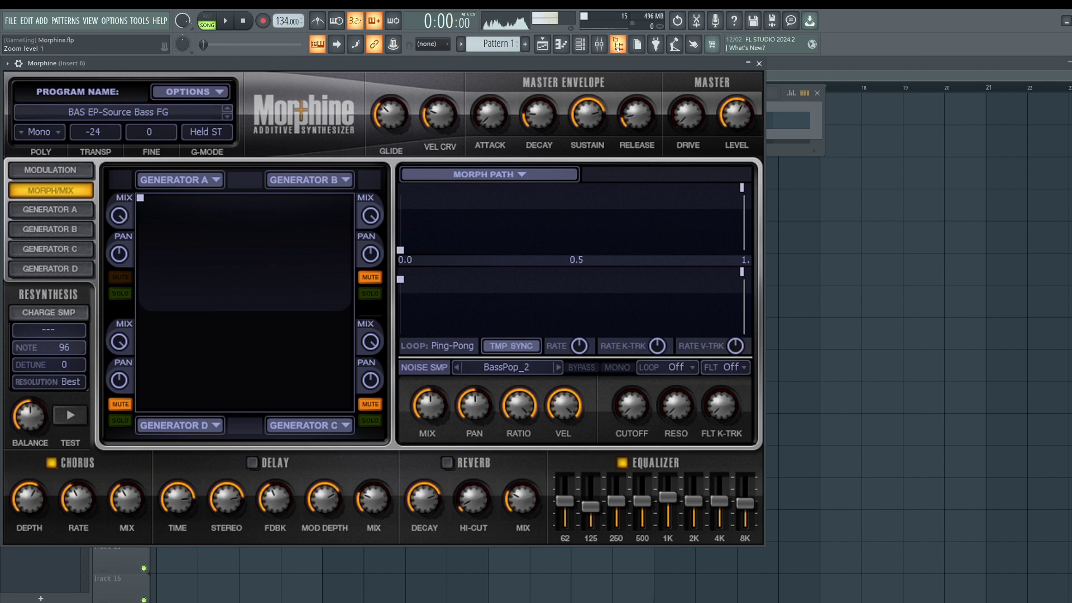
drag(445, 65, 541, 82)
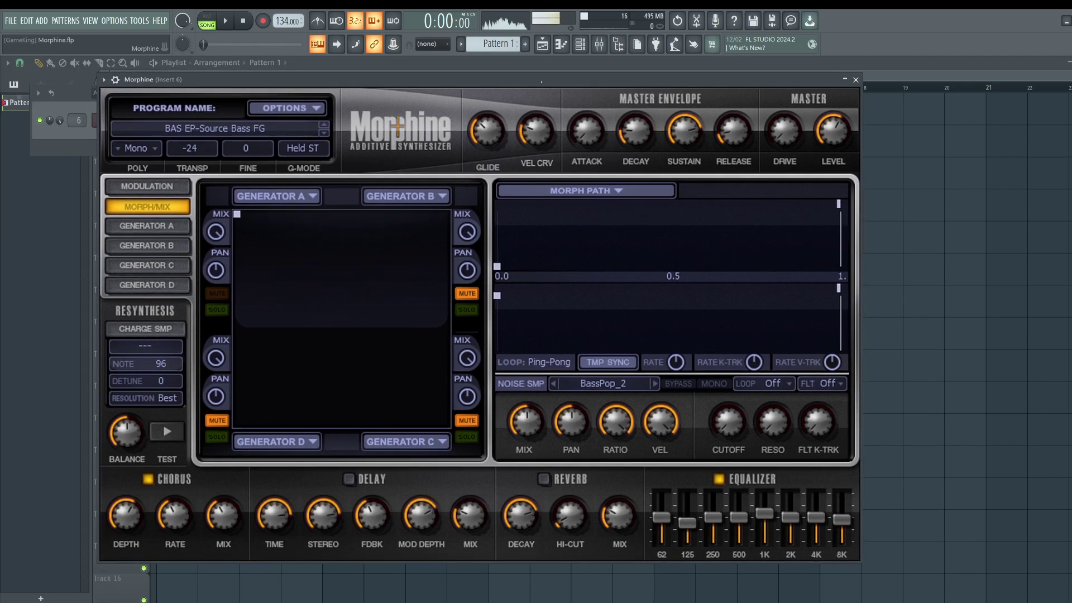